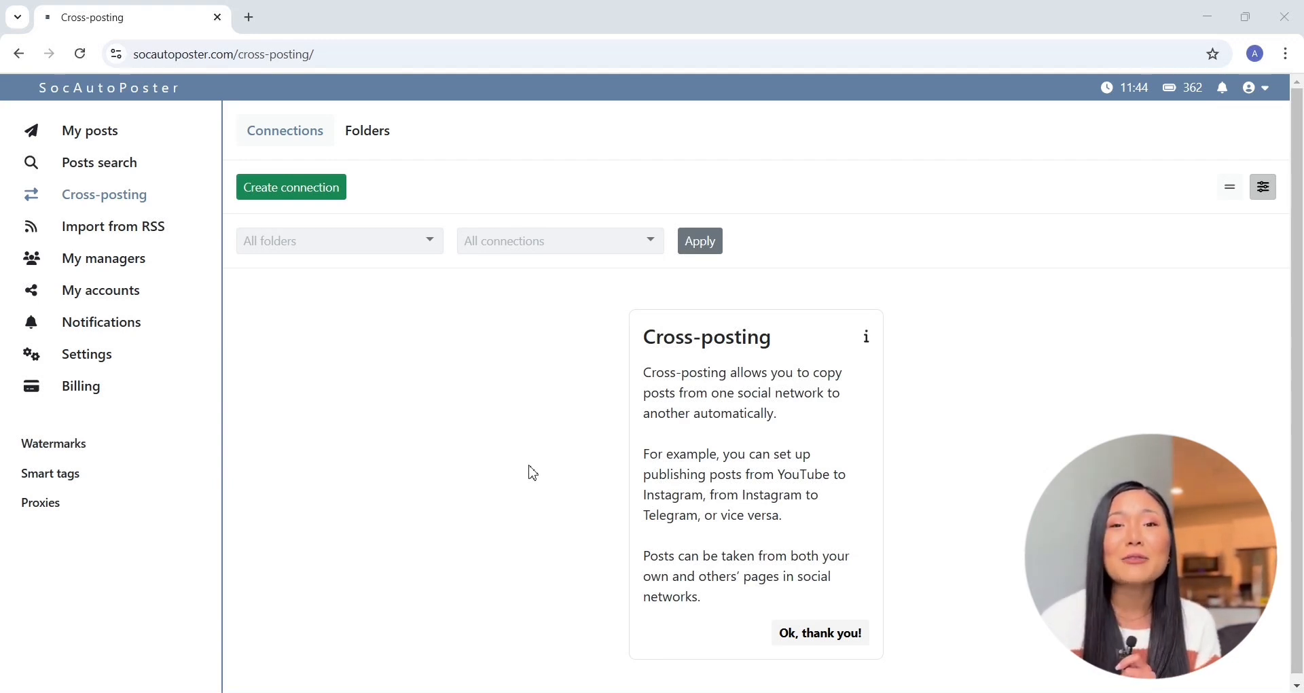
click(390, 141)
click(292, 134)
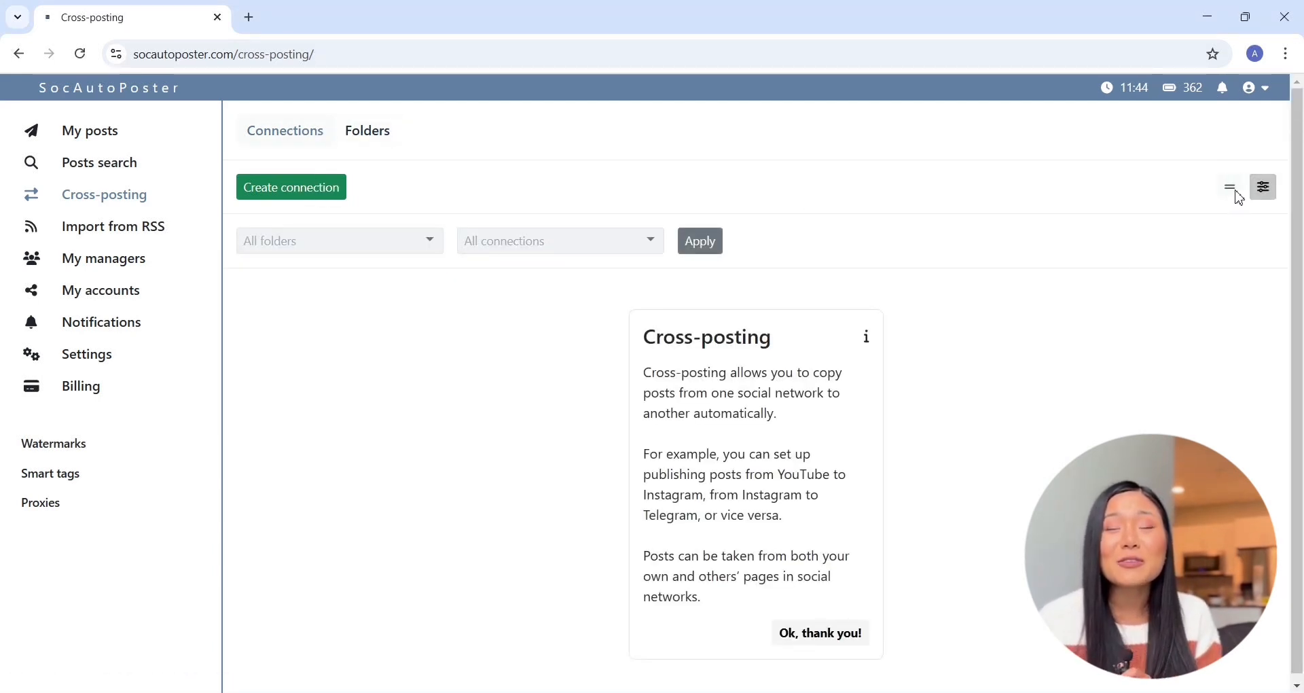
click(1263, 189)
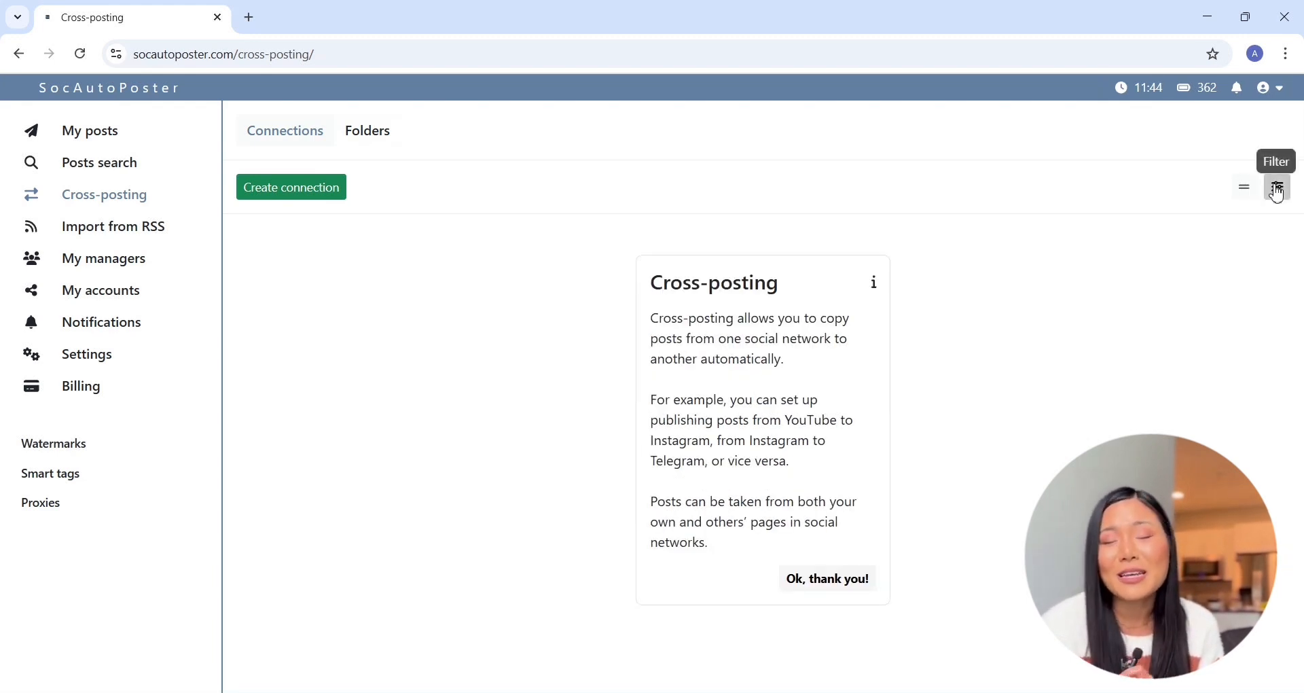
click(1280, 188)
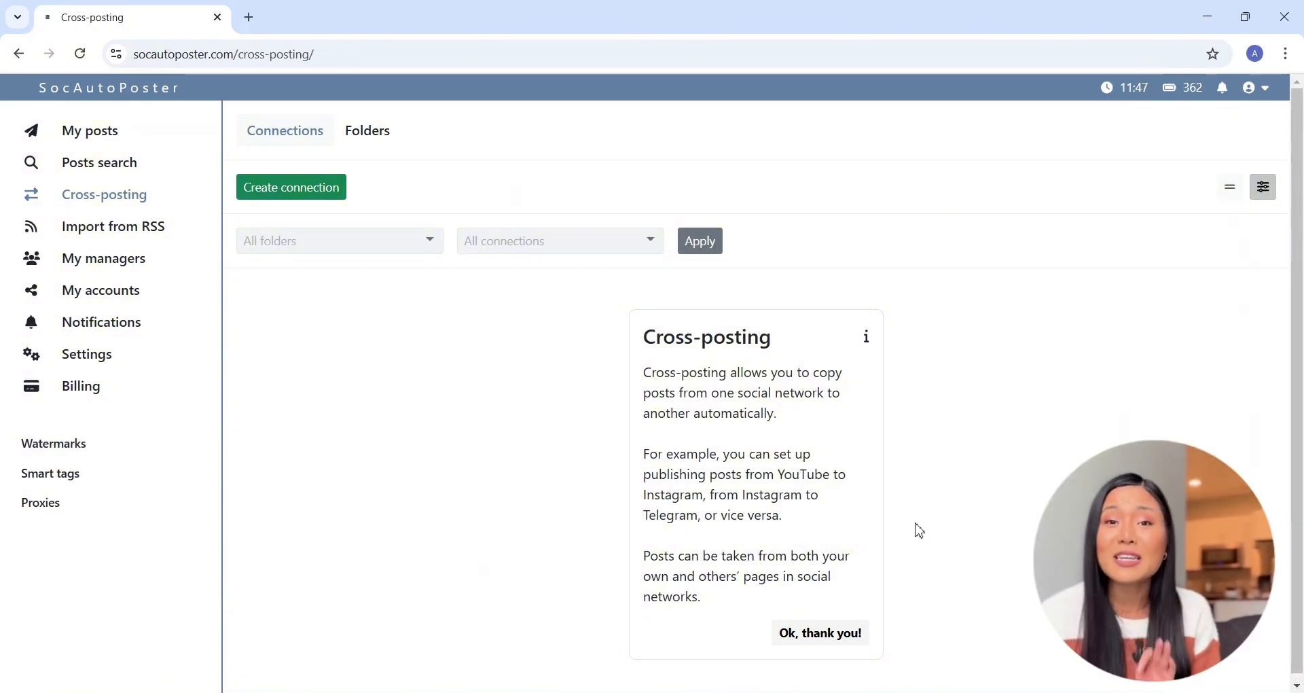
Start a new cross-posting connection and name it name1.
click(285, 196)
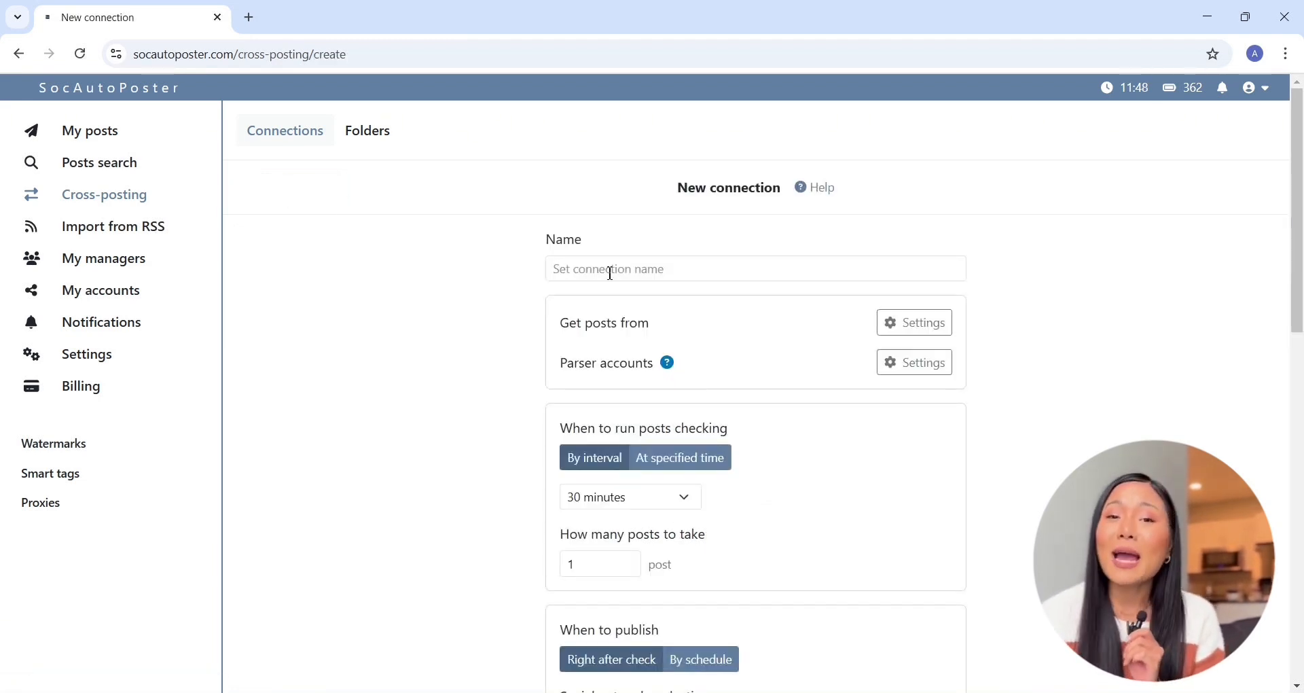
click(607, 265)
text(nam)
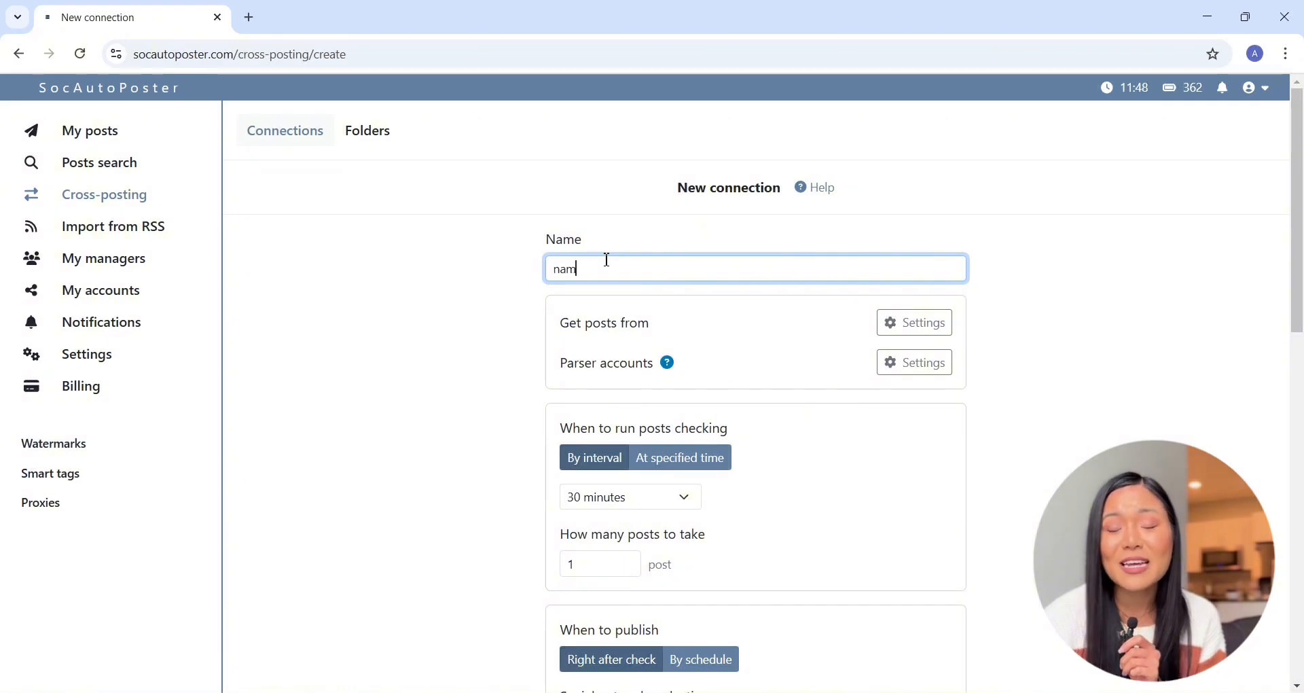
text(e1)
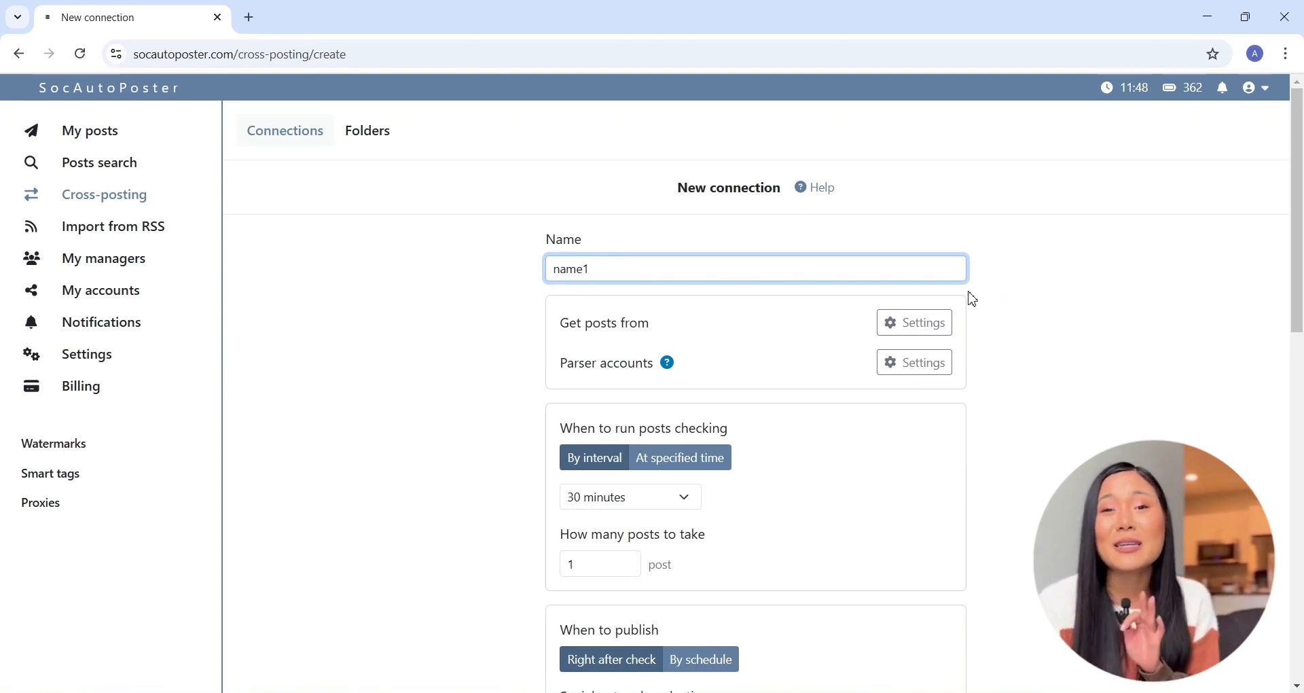
Choose Pinterest as the social network the connection gets posts from.
click(917, 330)
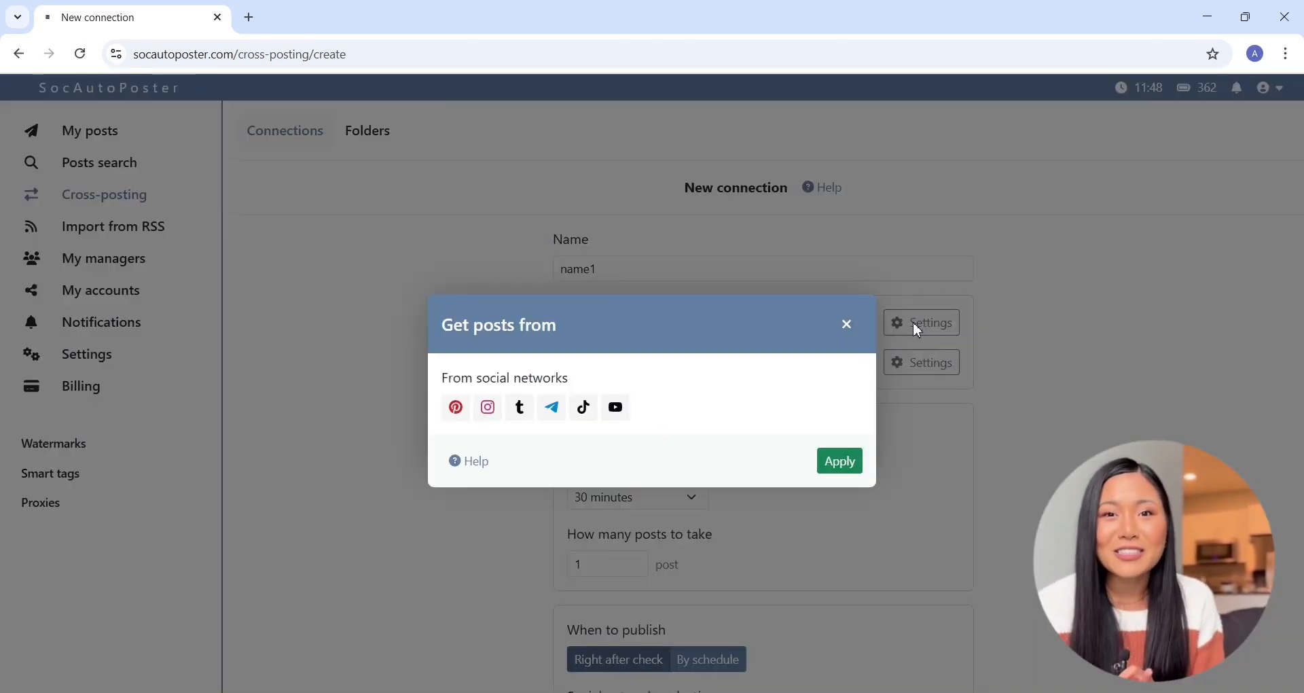
click(456, 407)
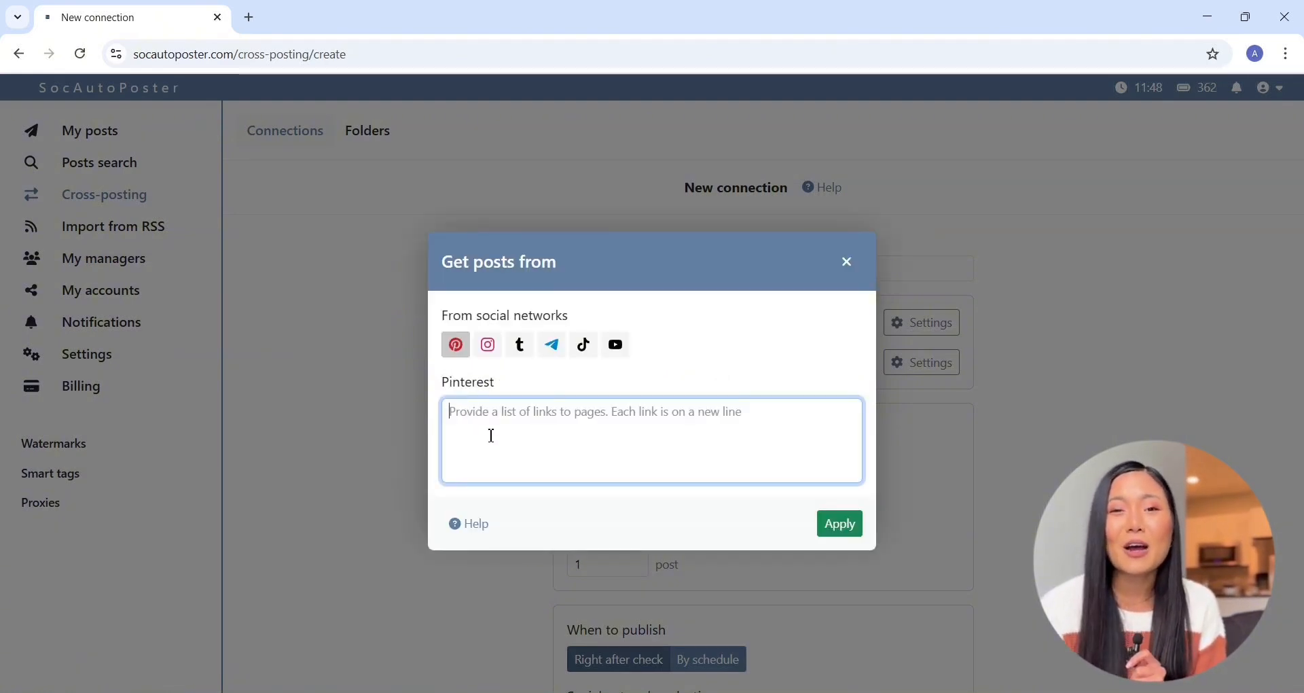
Try adding Instagram and Tumblr as source networks and return to Pinterest as the only one.
click(491, 348)
click(526, 294)
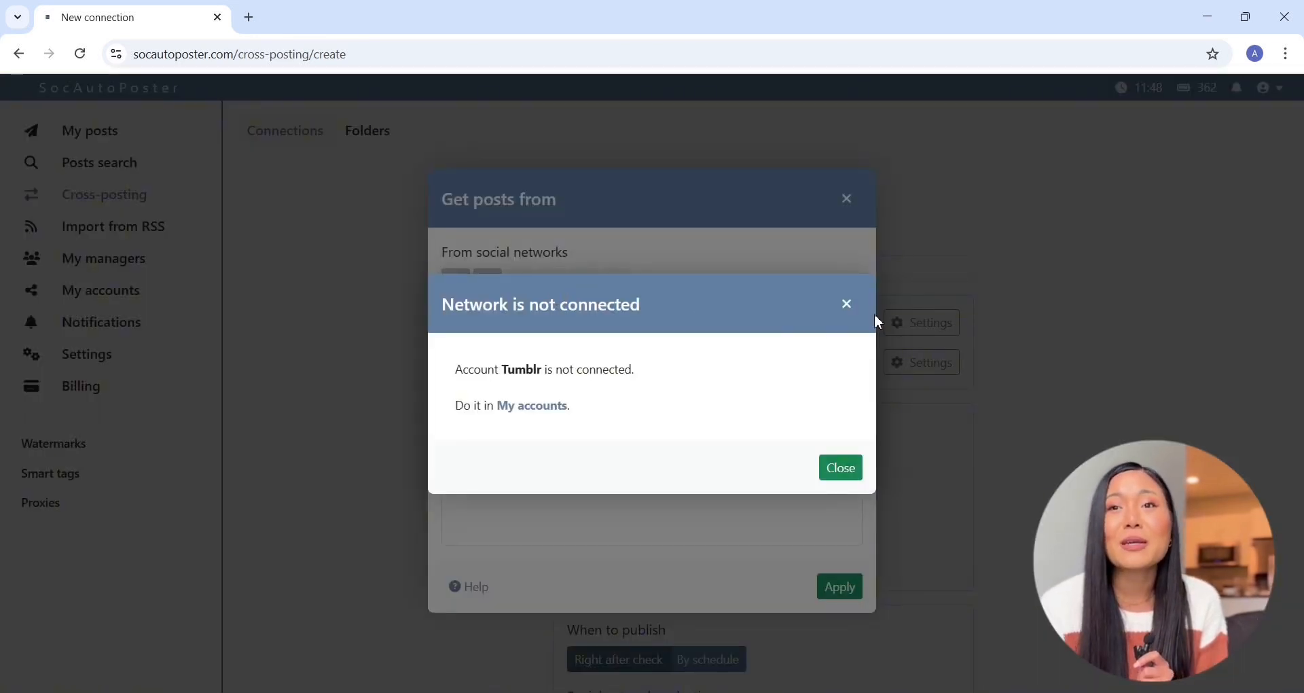
click(844, 303)
click(456, 283)
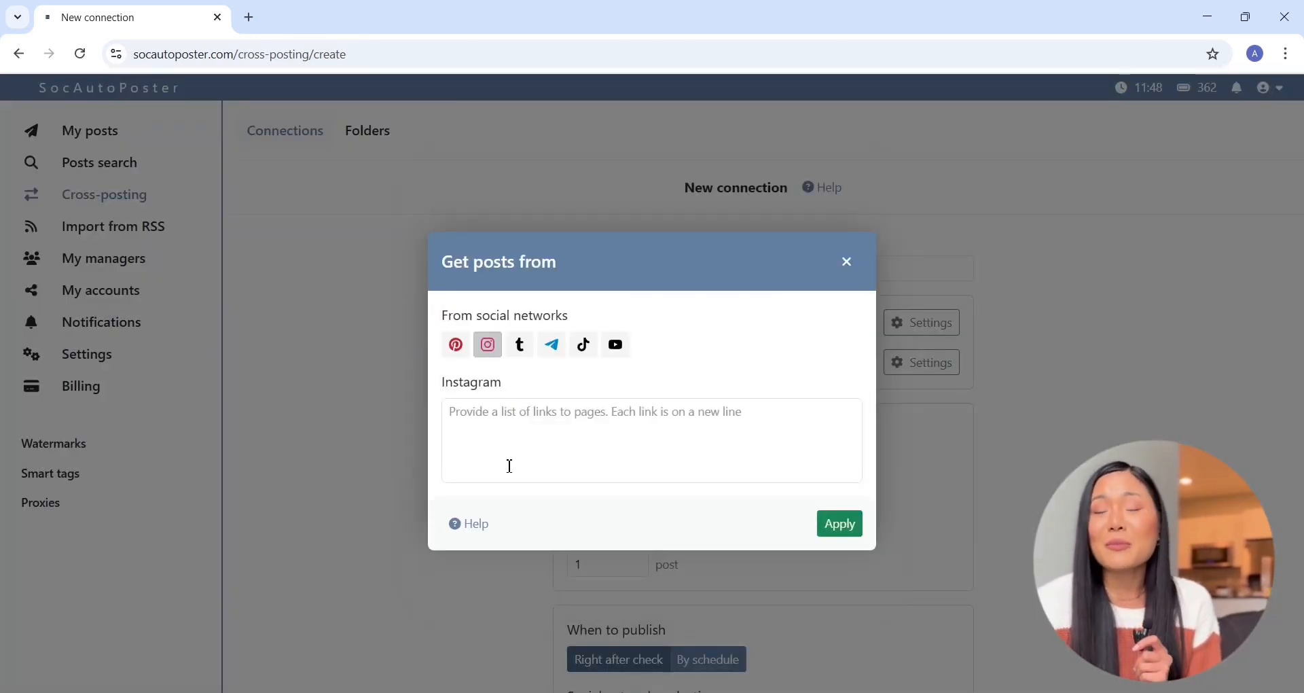
click(458, 345)
click(488, 282)
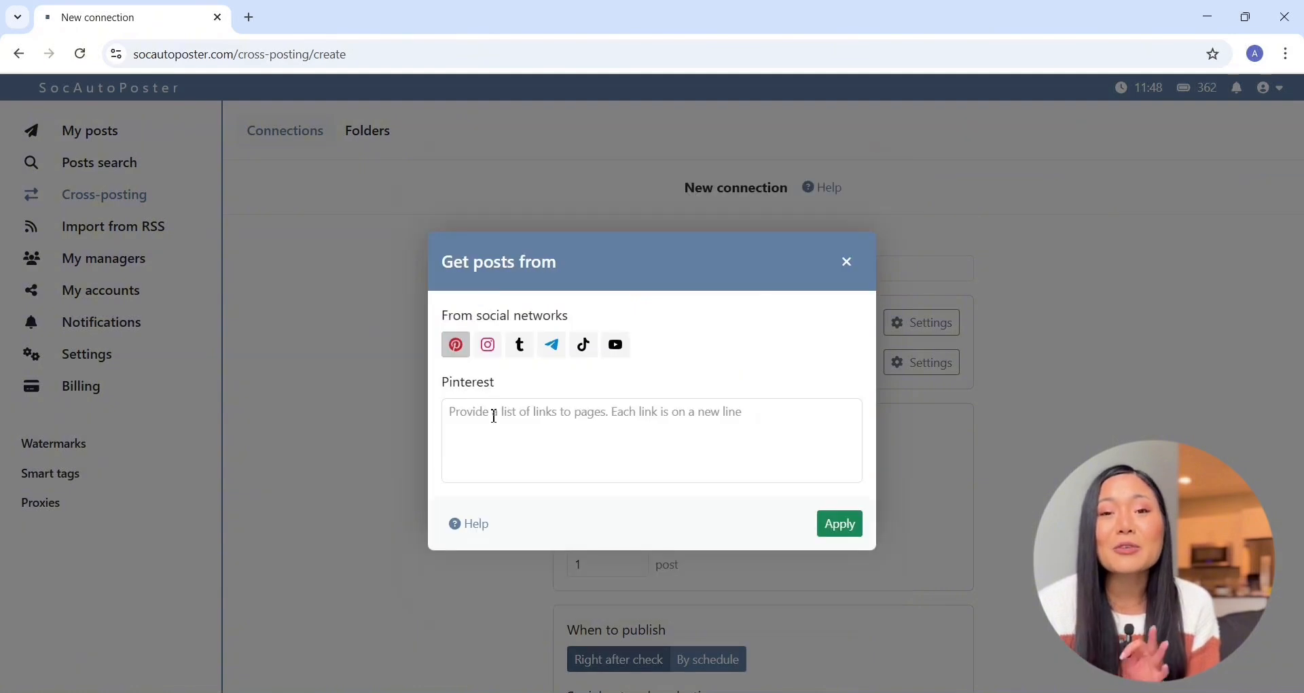
text(https://ru.pinterest.com/adebusyy/visual/)
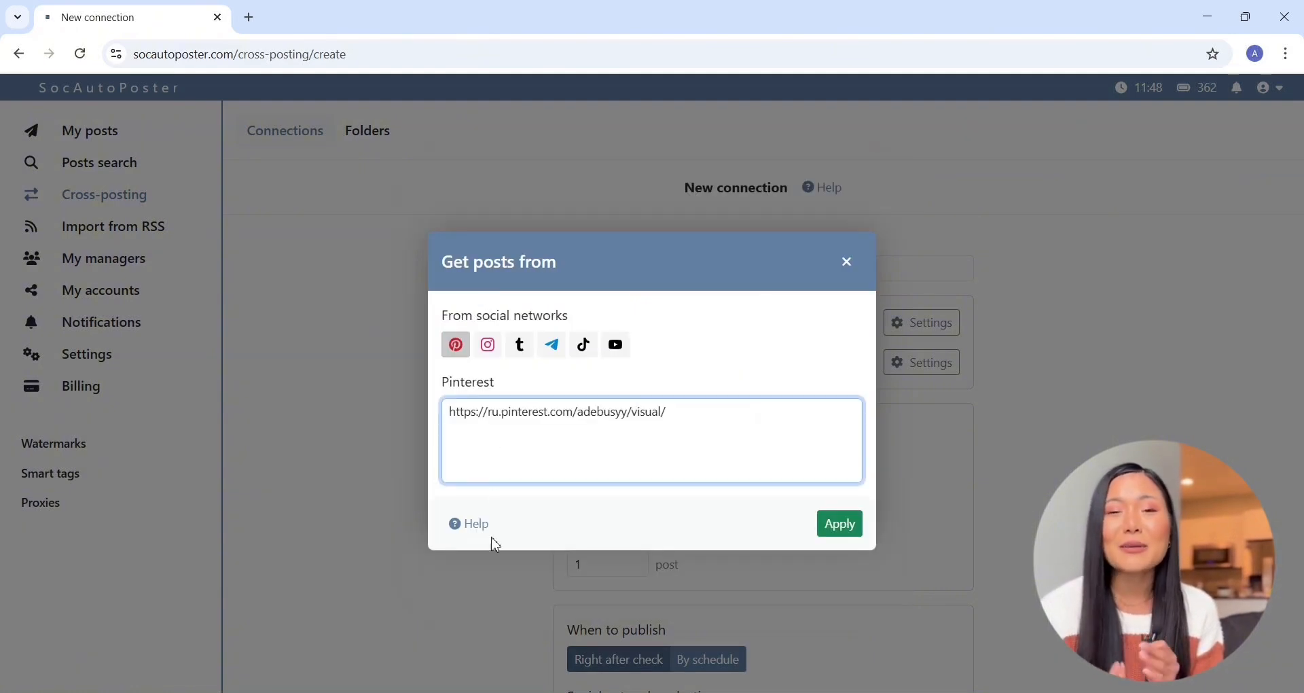
key(Return)
text(https://ru.pinterest.com/aubswitz/threads/)
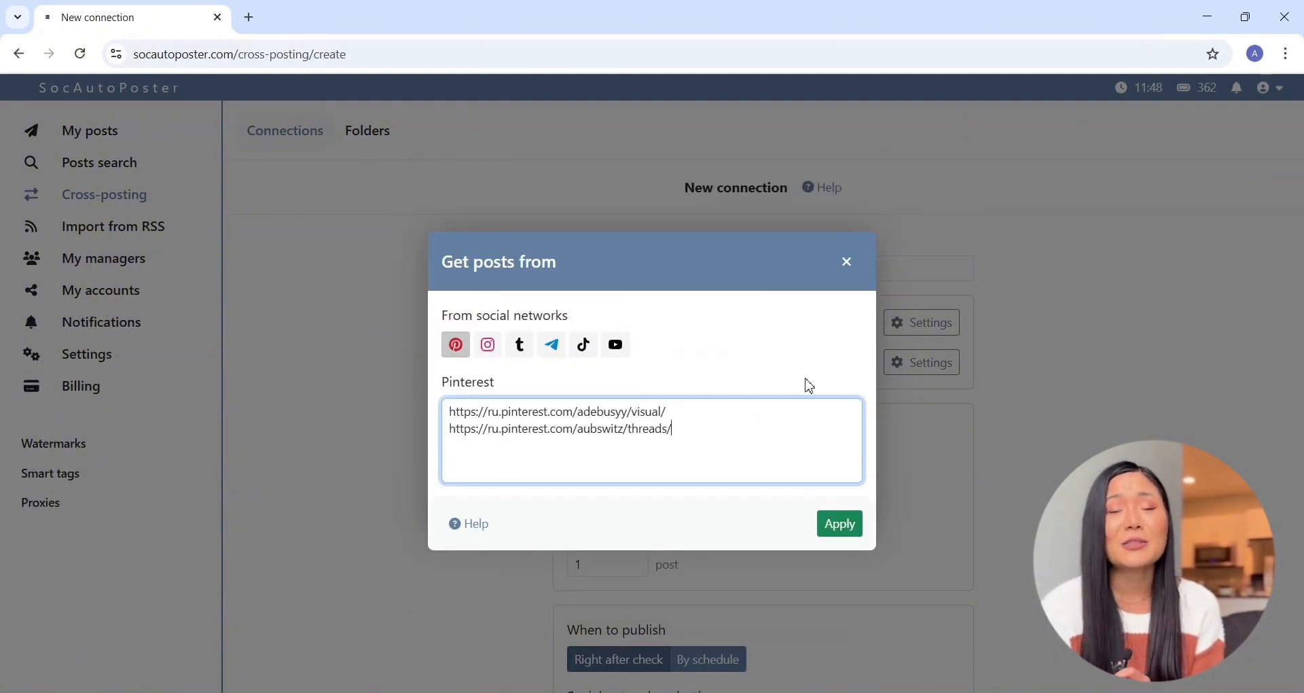
click(802, 351)
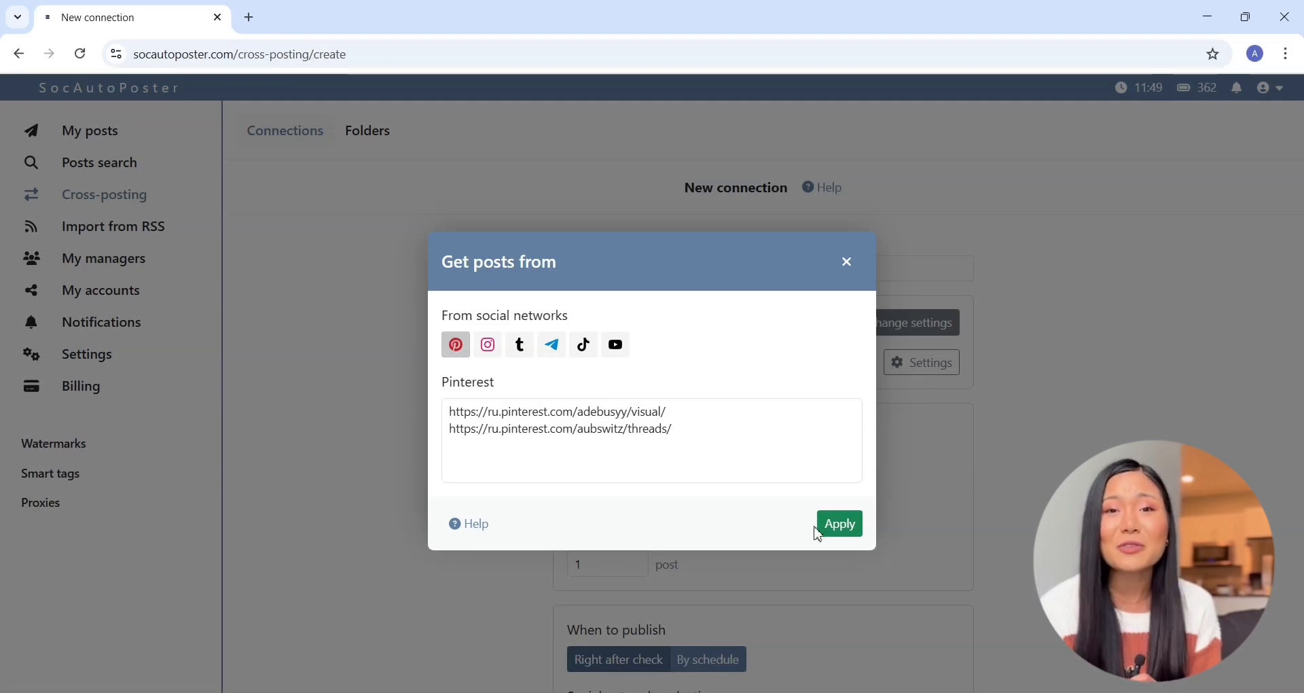
Review the instructions on source link formats for each social network and on getting a closed Telegram channel's ID.
click(462, 526)
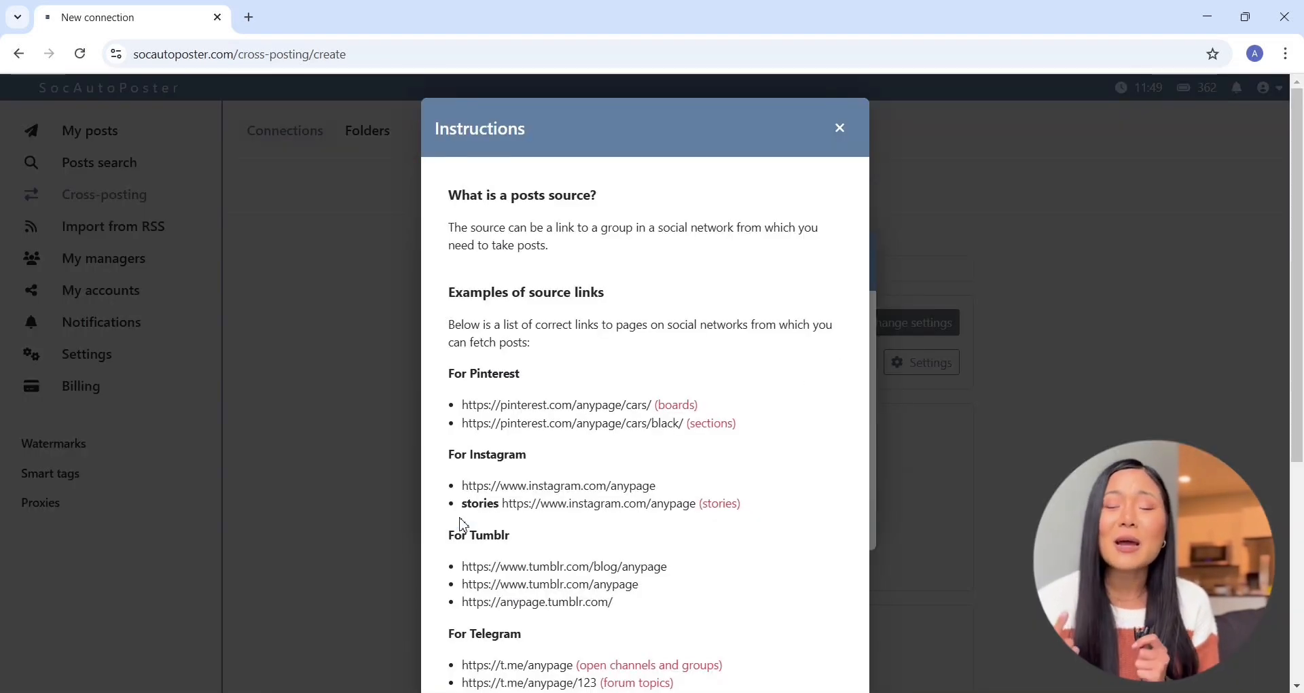
scroll(568, 221, down, 5)
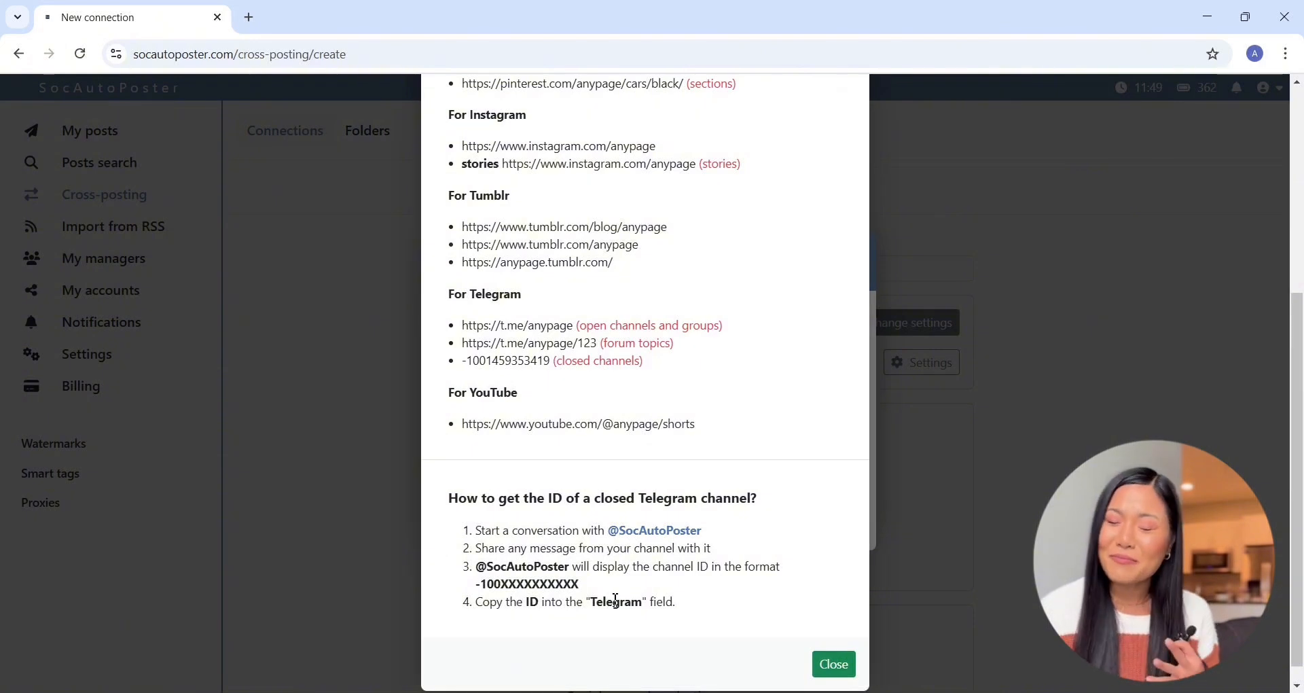
scroll(576, 401, up, 5)
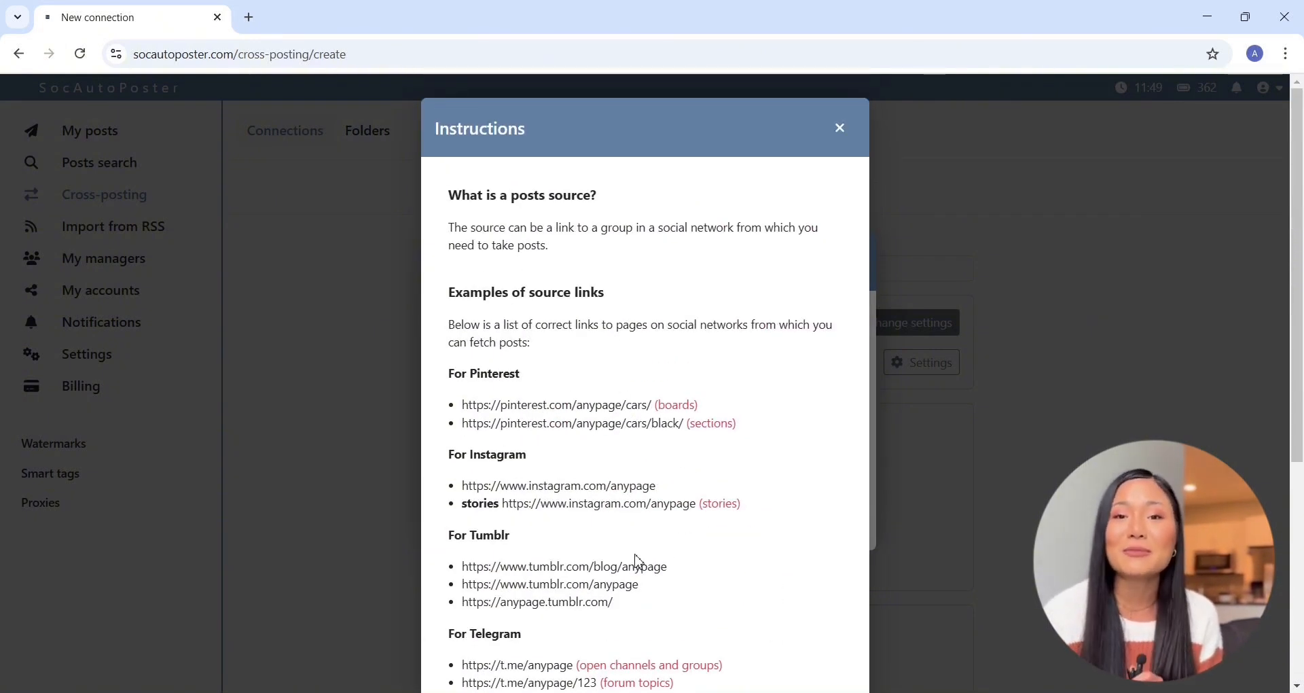
scroll(657, 596, down, 1)
scroll(657, 596, down, 1)
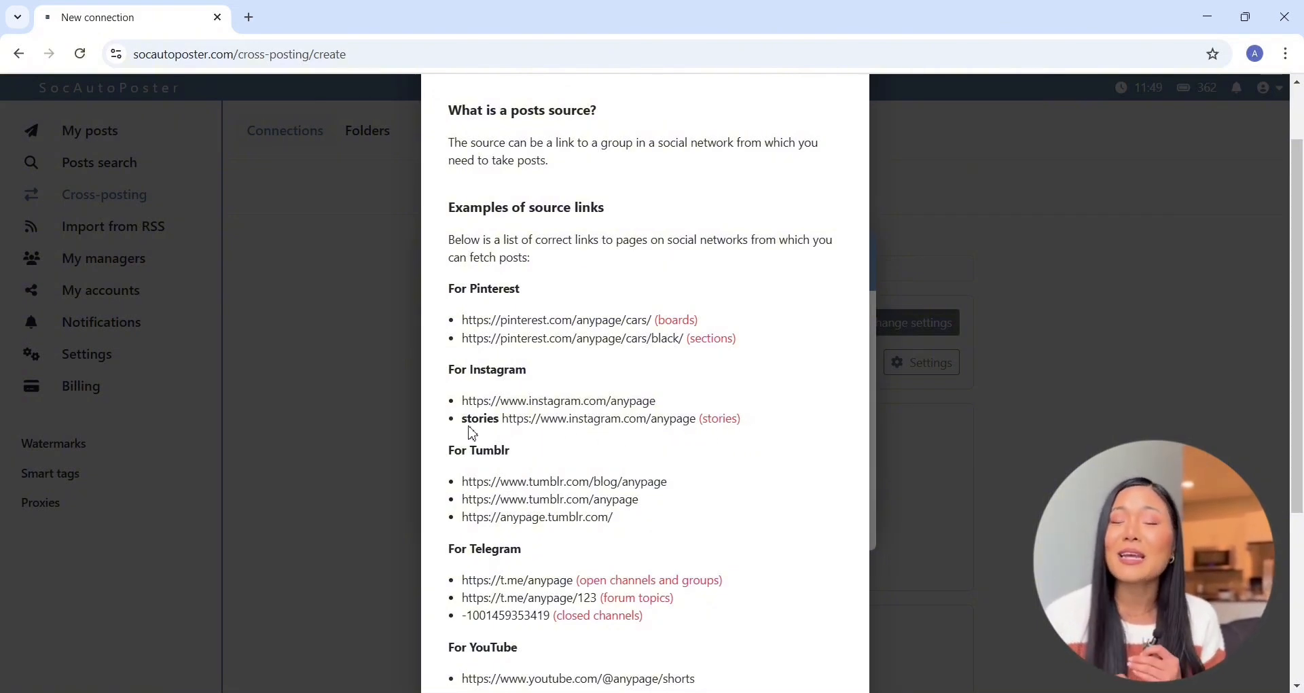
scroll(469, 428, down, 1)
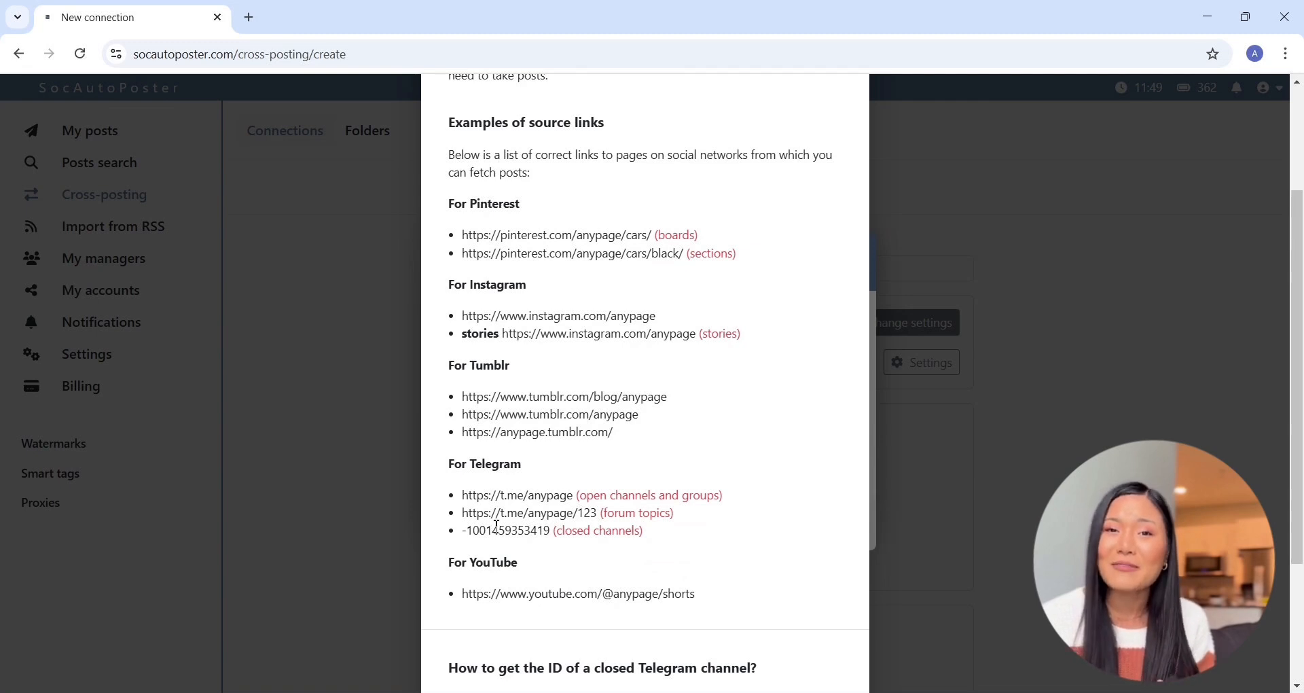
scroll(688, 520, down, 1)
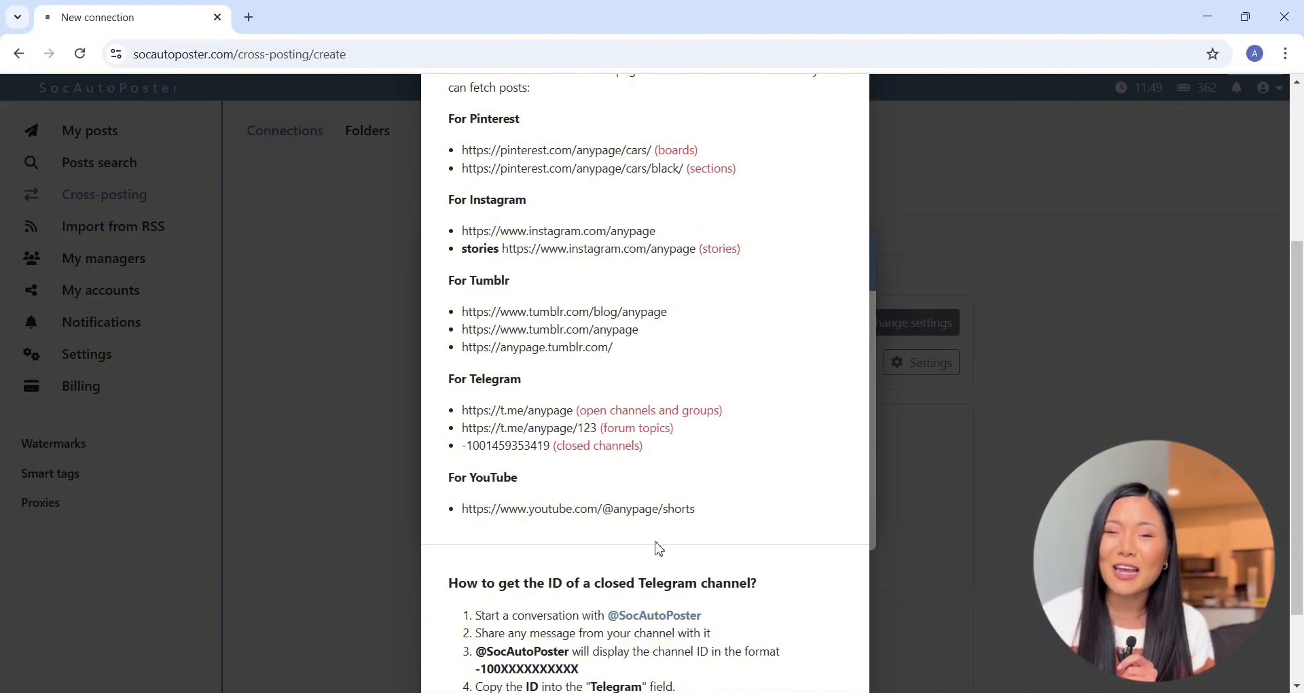
scroll(655, 544, down, 1)
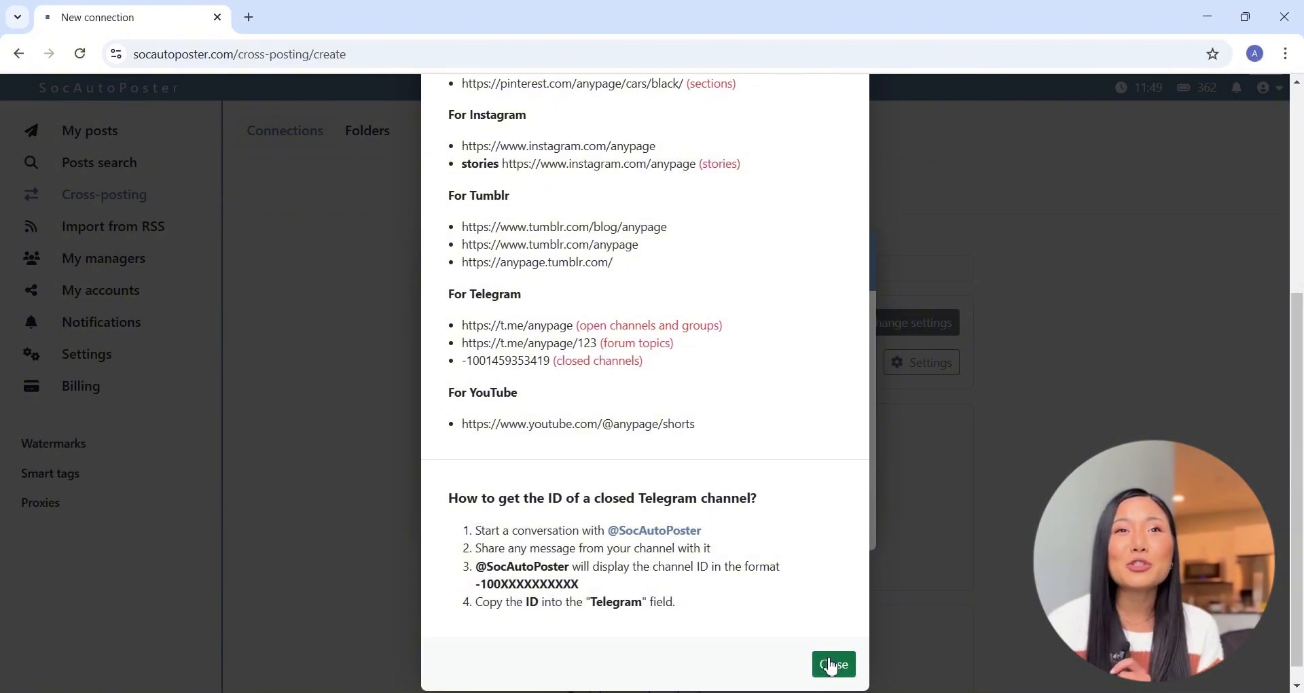
scroll(550, 562, up, 2)
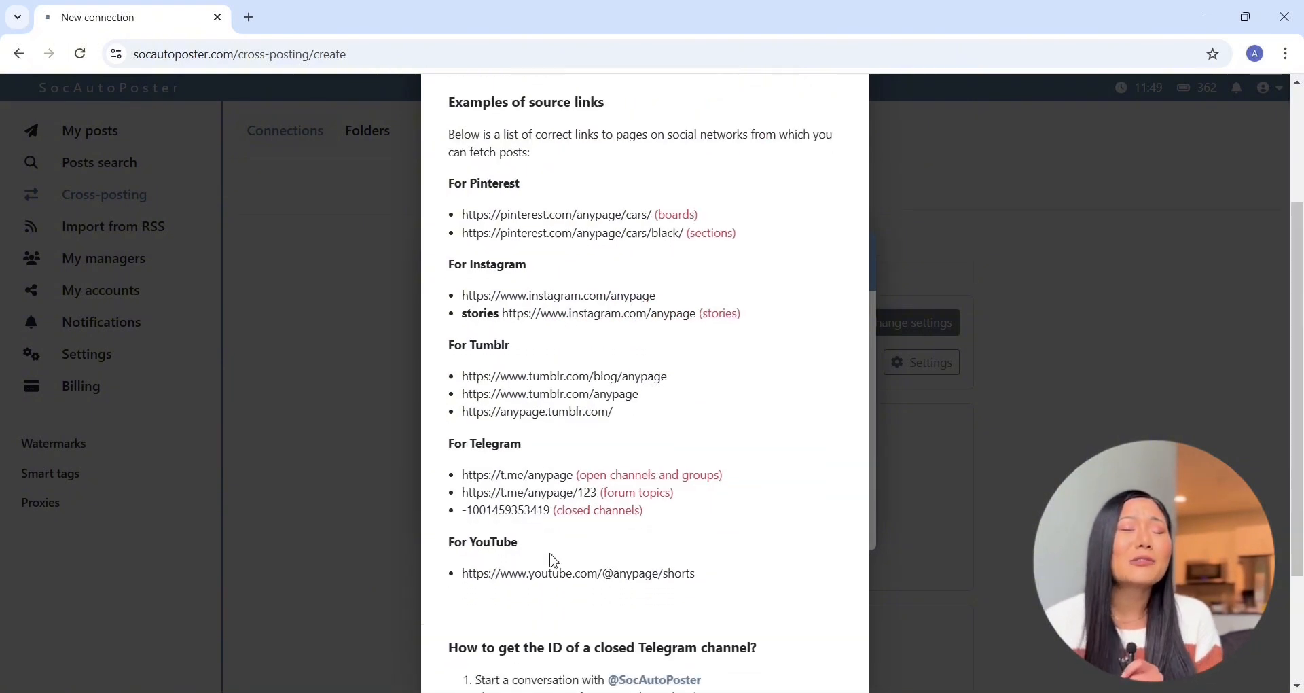
scroll(551, 560, down, 1)
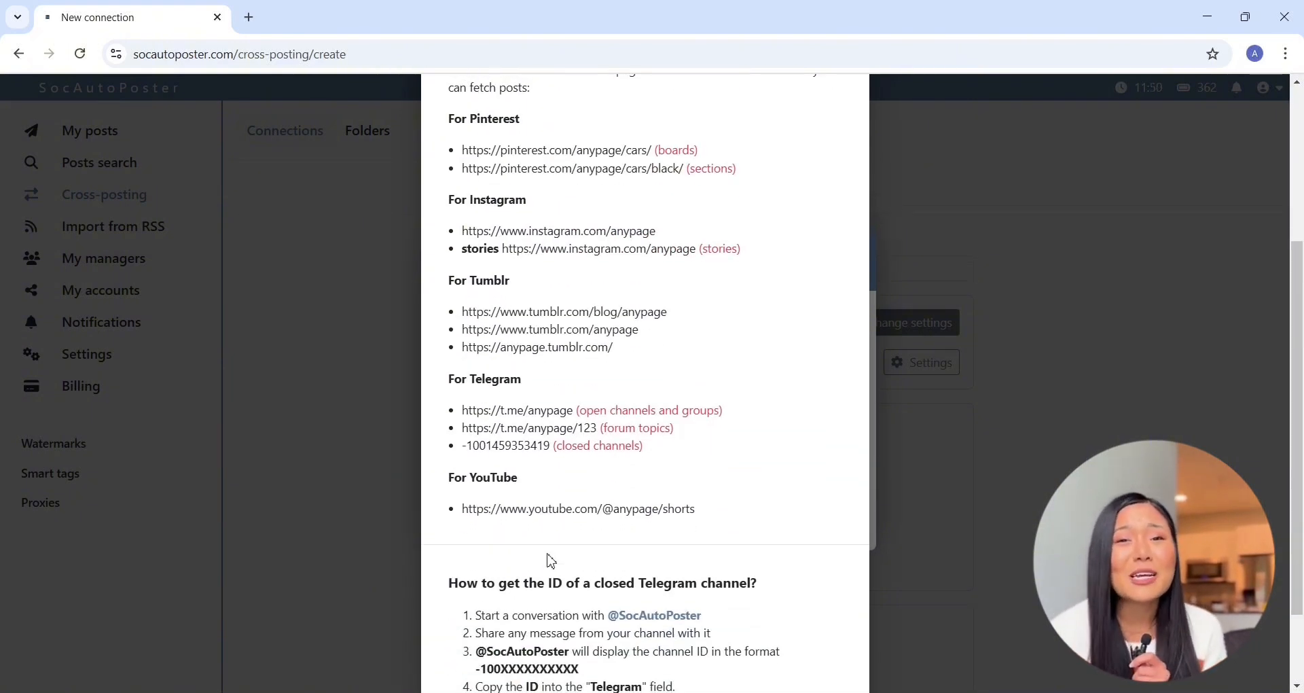
scroll(813, 504, up, 3)
click(1039, 429)
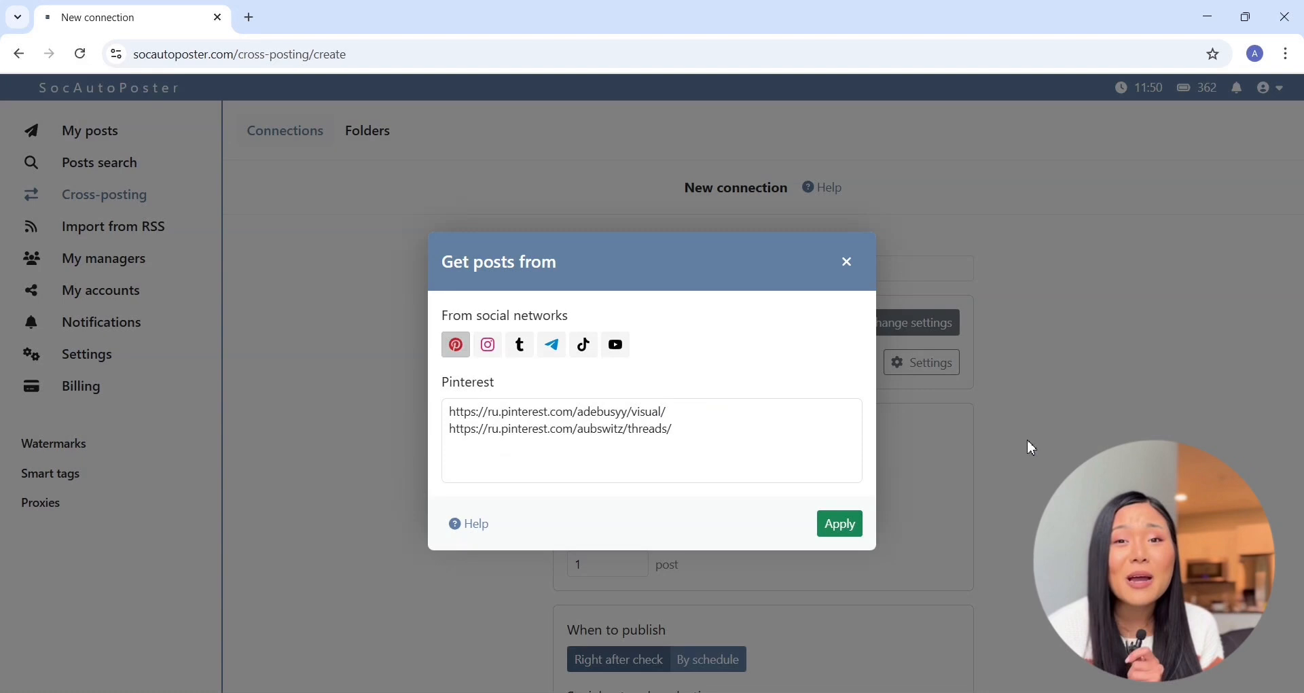
Apply the Pinterest sources and assign the connected Pinterest account as the parser account.
click(836, 525)
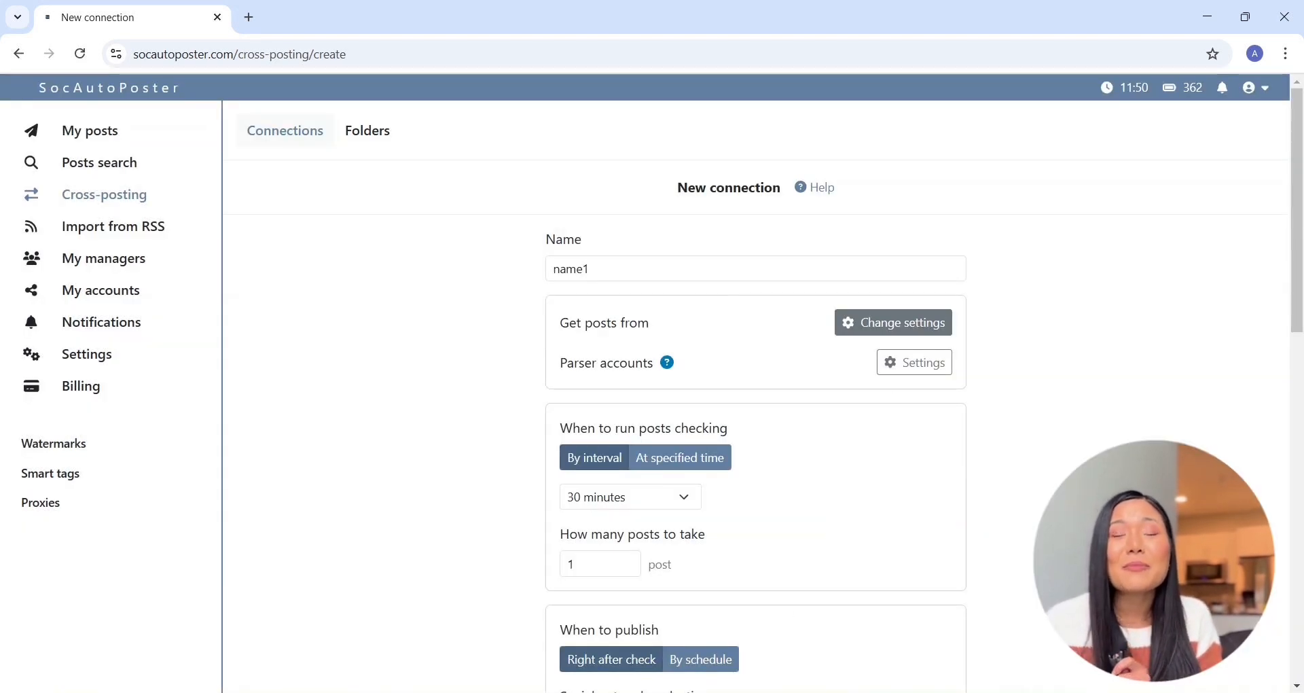
click(917, 362)
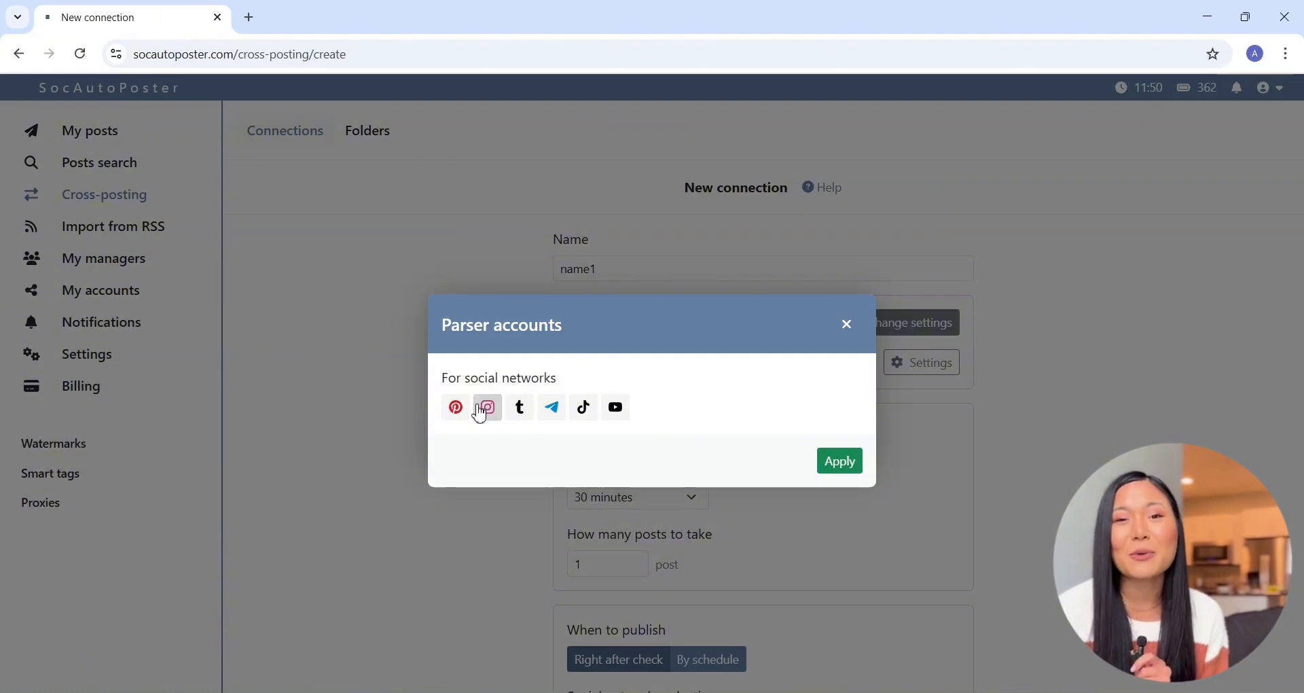
click(456, 409)
click(466, 440)
click(537, 486)
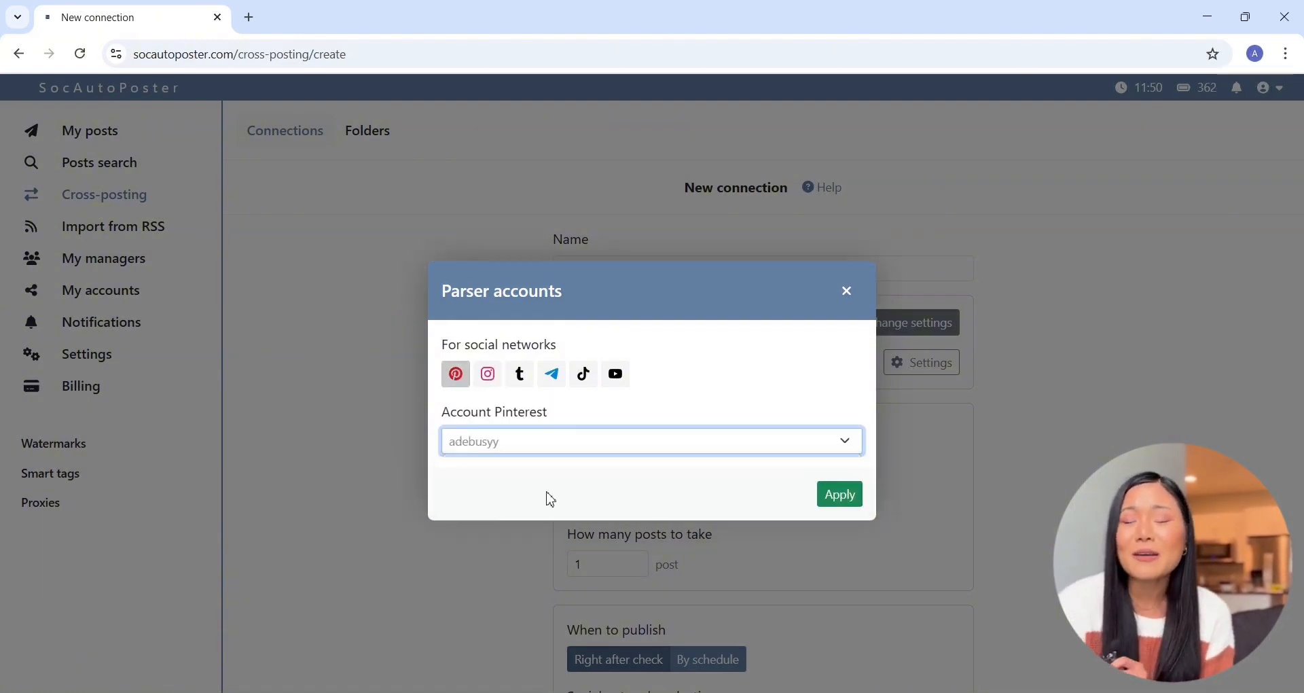
click(841, 496)
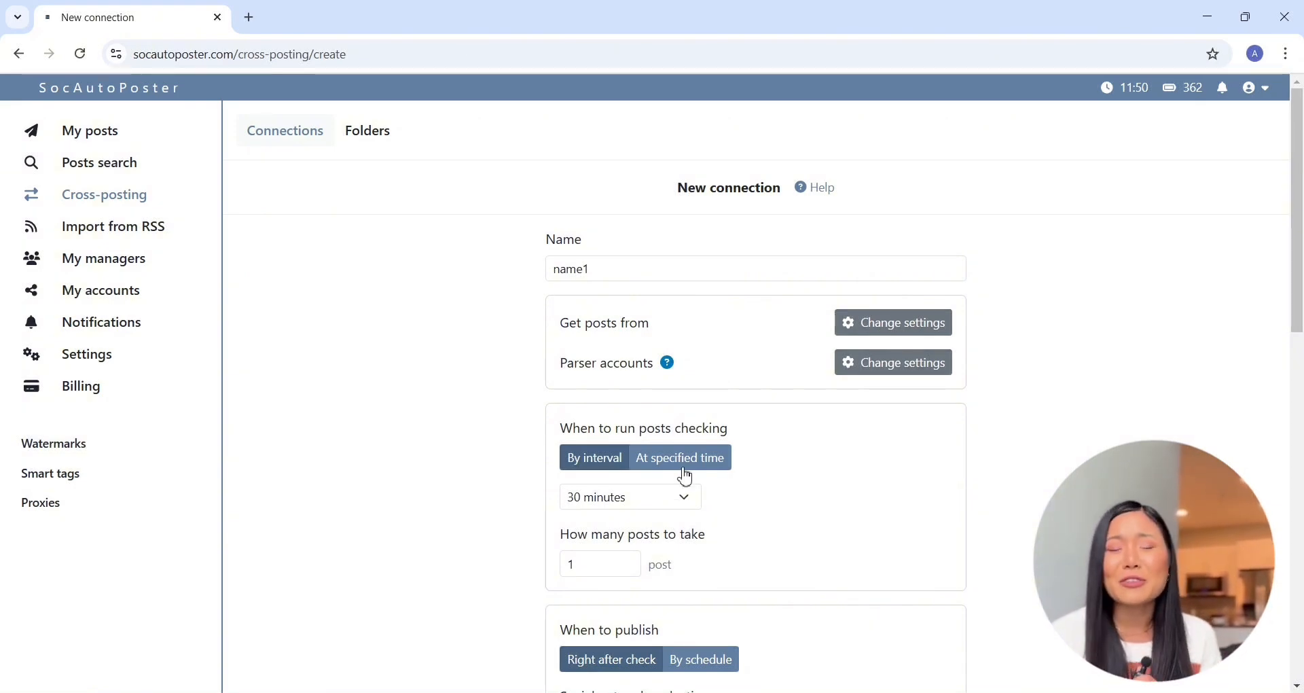
Switch posts checking to run at a specified time and add a check at 12:00.
click(686, 470)
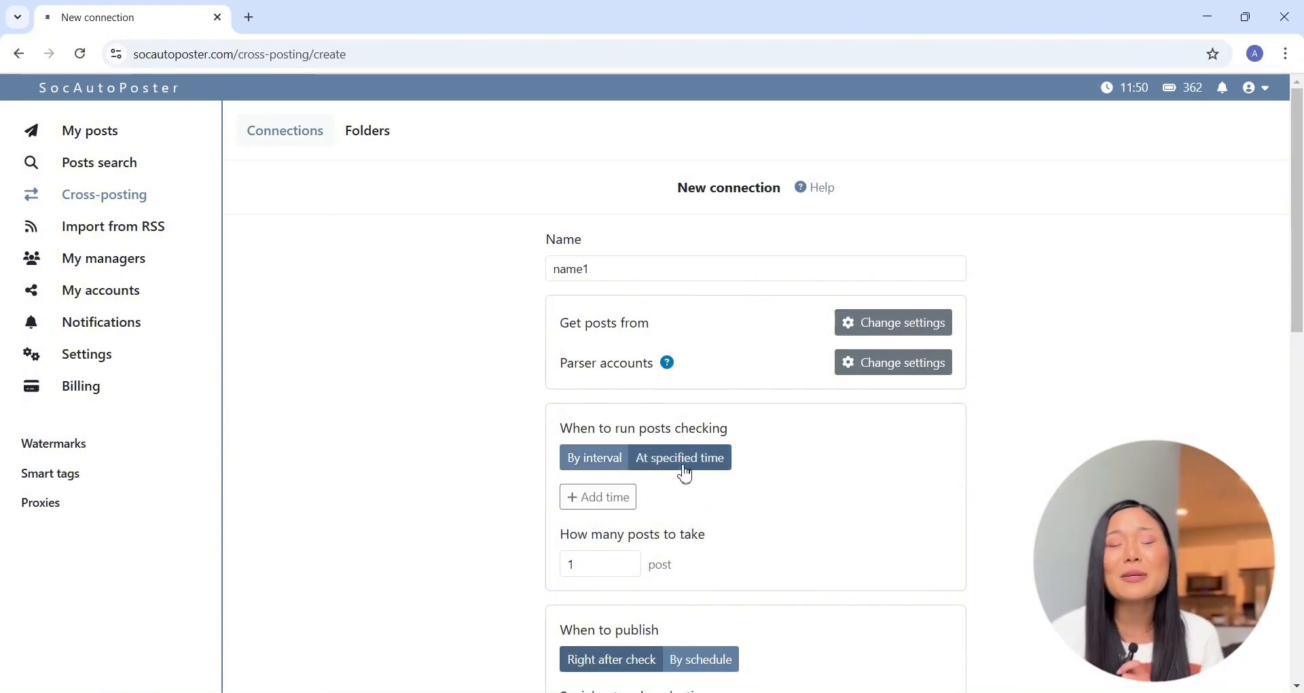
click(620, 501)
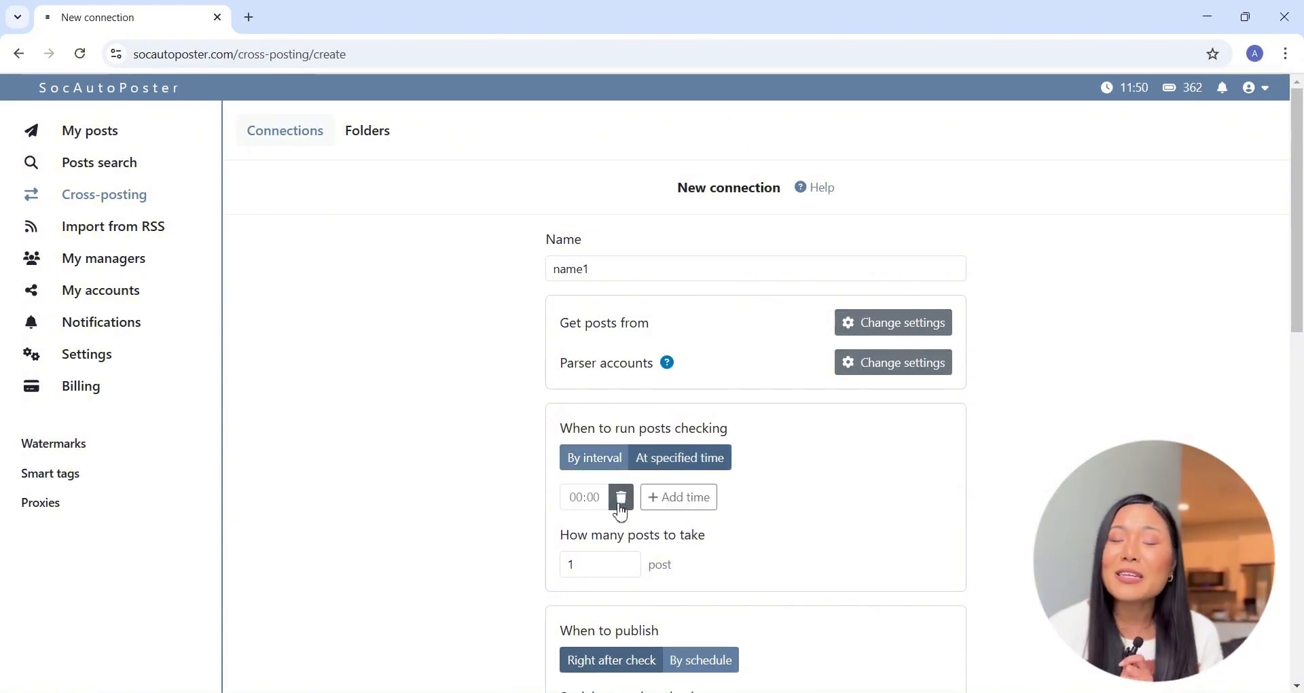
click(576, 498)
text(1)
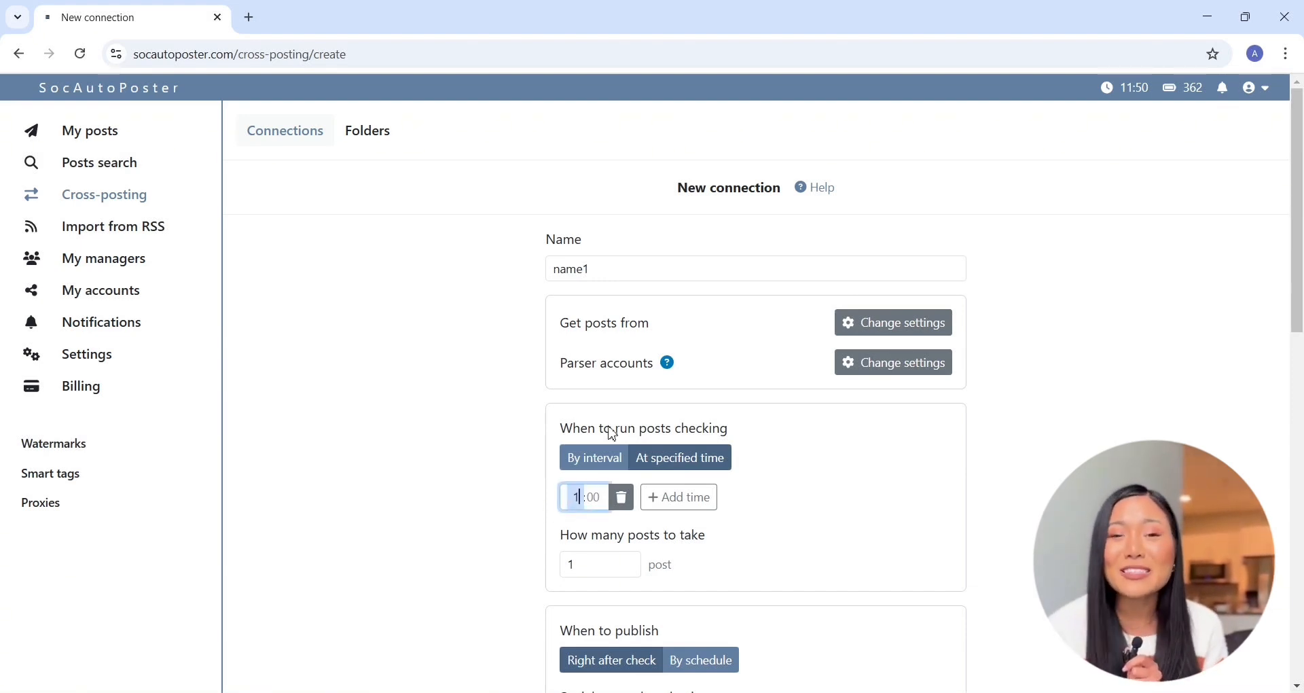
text(2)
Add two further posts checking times, 16:00 and 23:00.
click(701, 503)
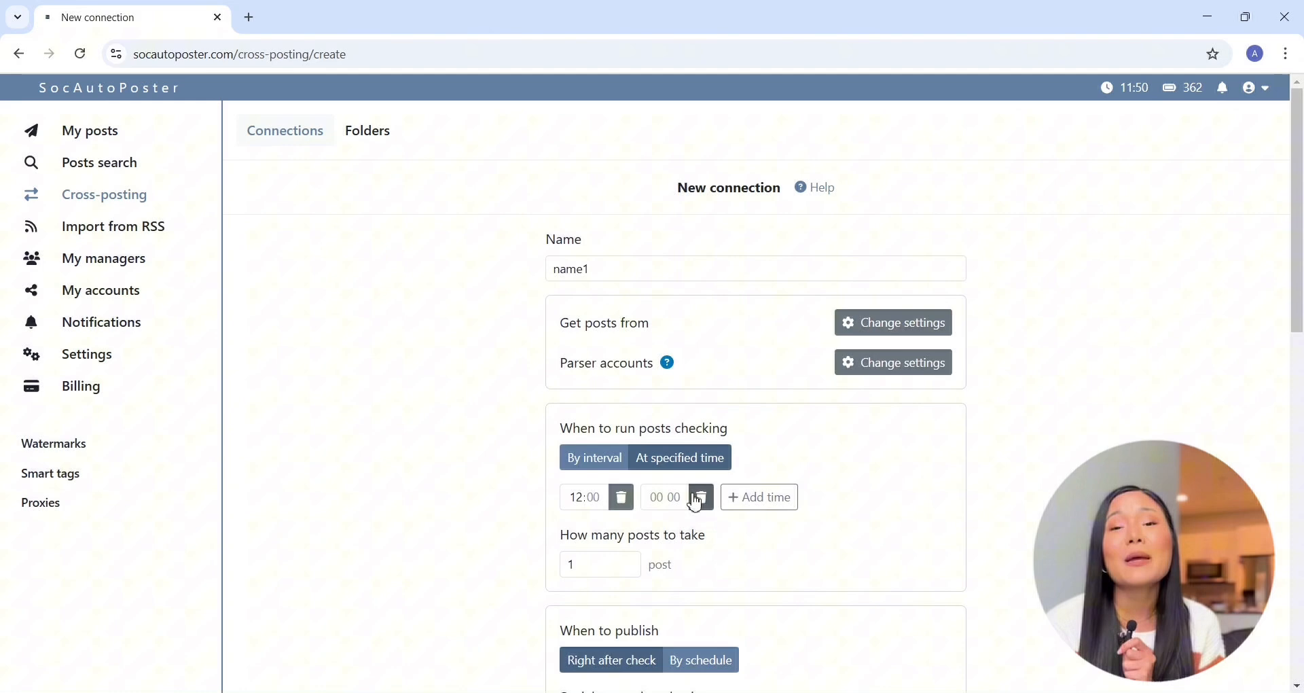
click(652, 497)
text(16)
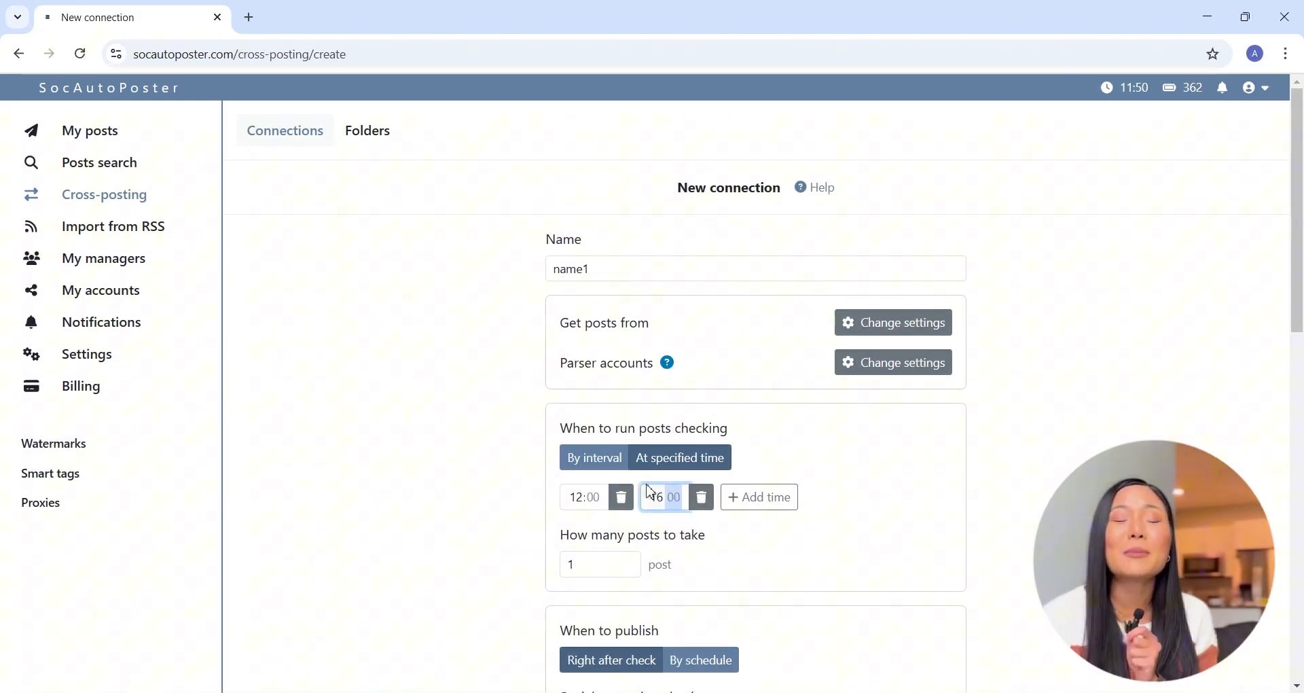
click(752, 497)
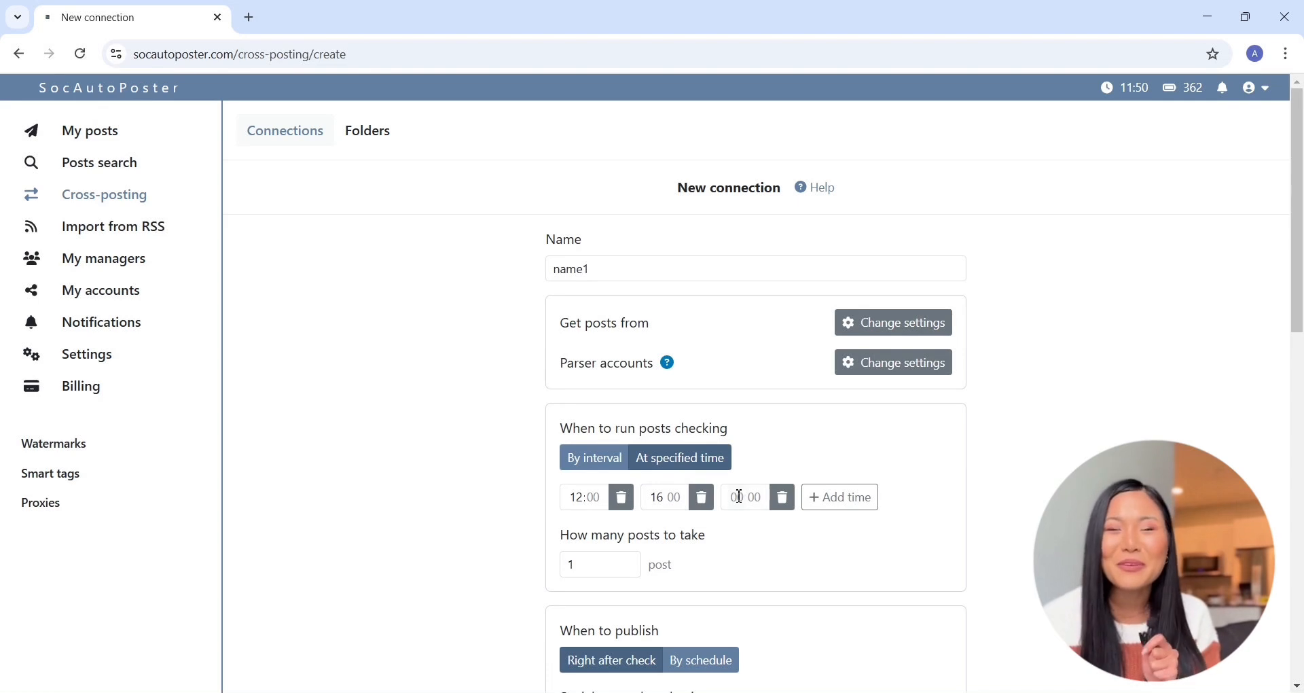
click(740, 498)
text(23)
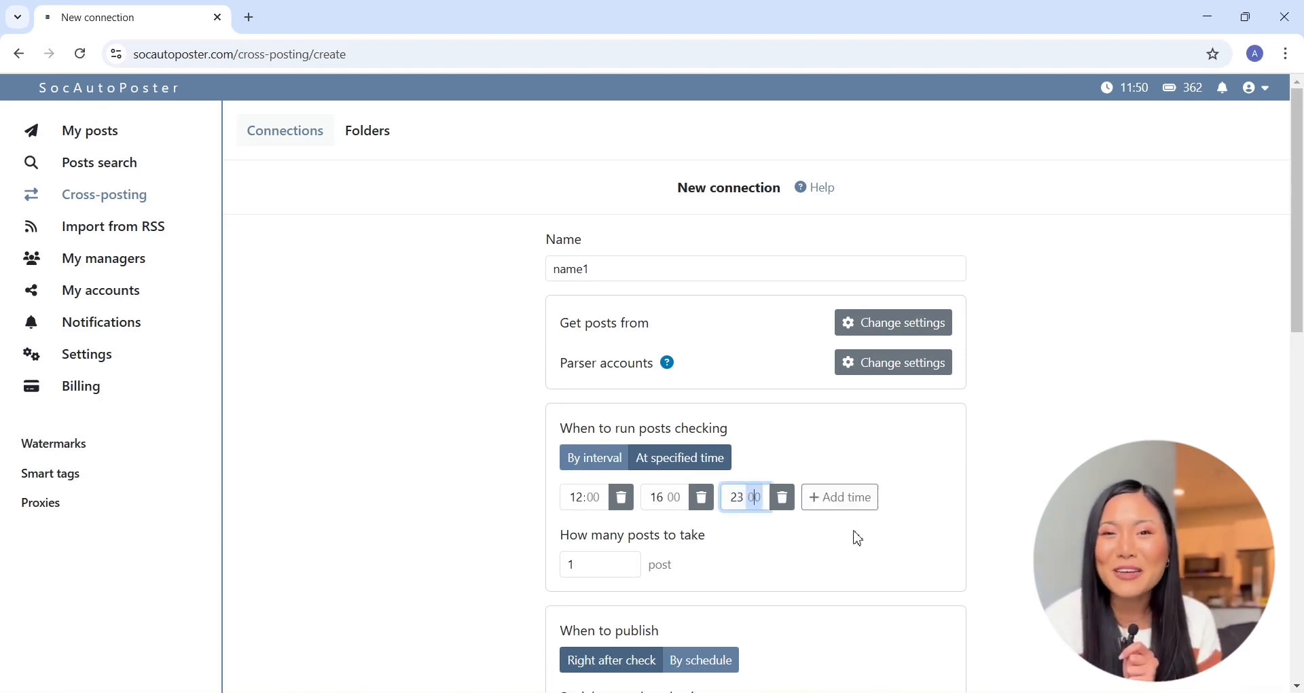
Set how many posts to take at each check to 2.
click(858, 538)
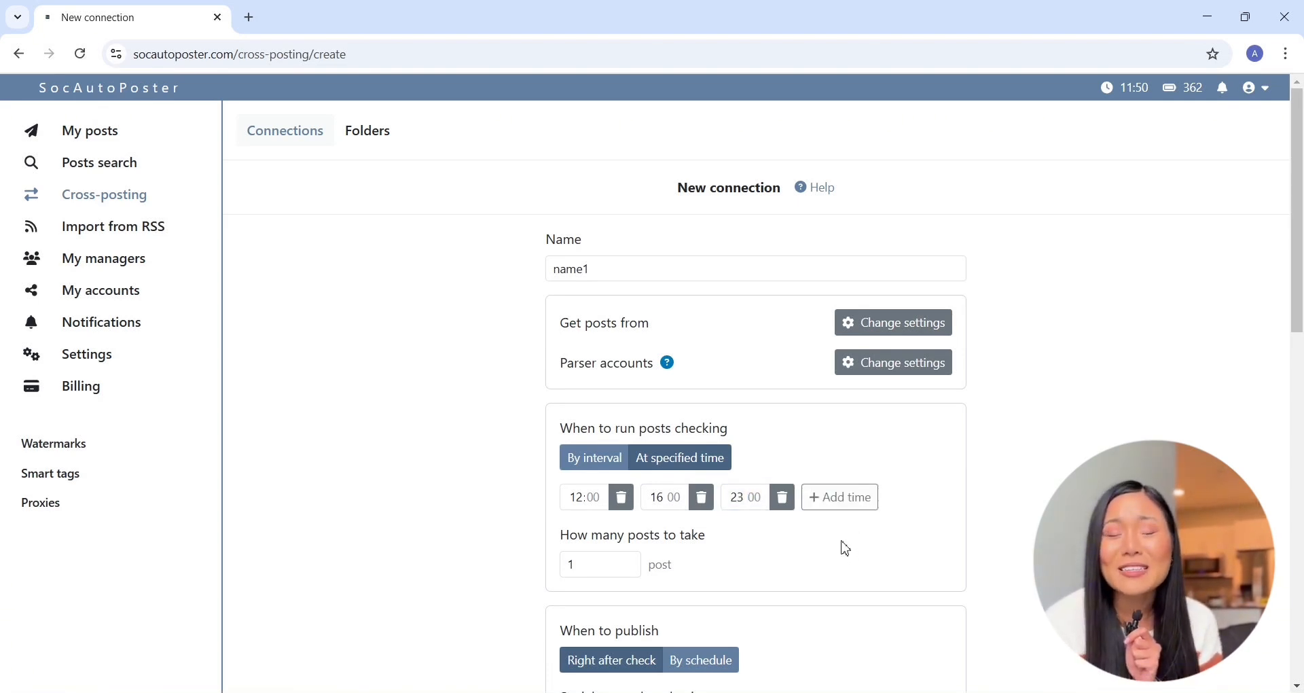
double_click(617, 571)
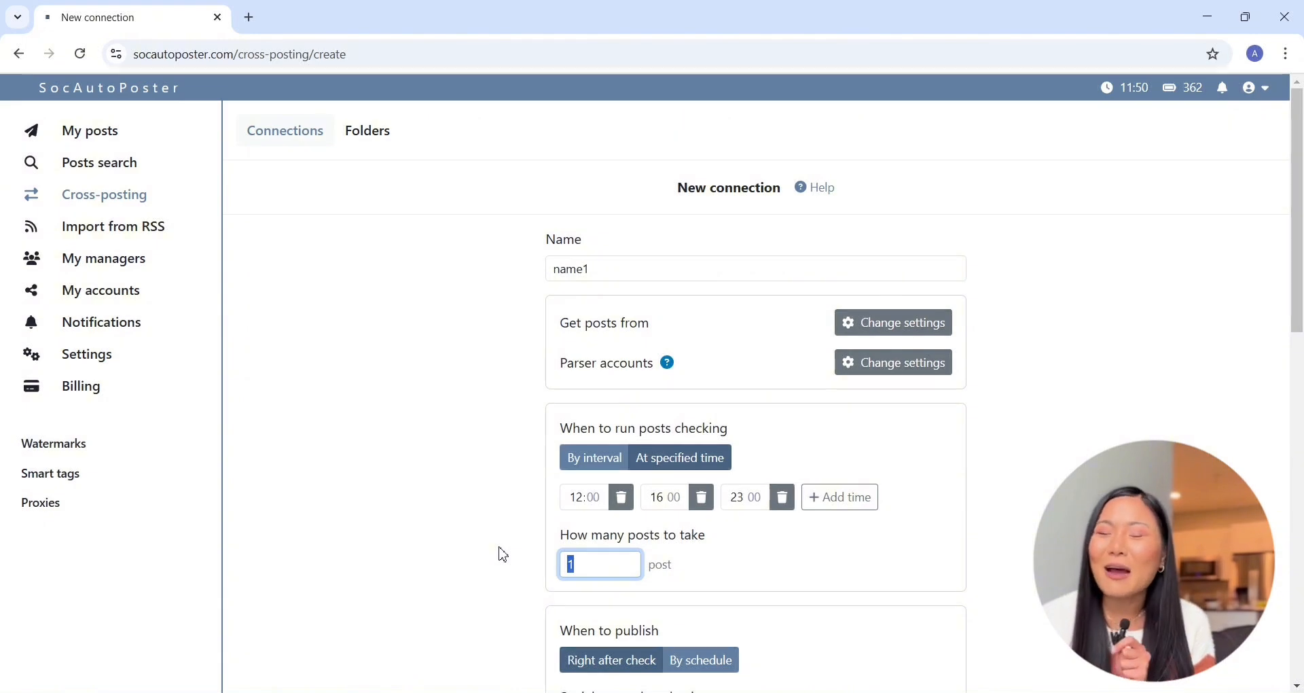
text(2)
click(752, 601)
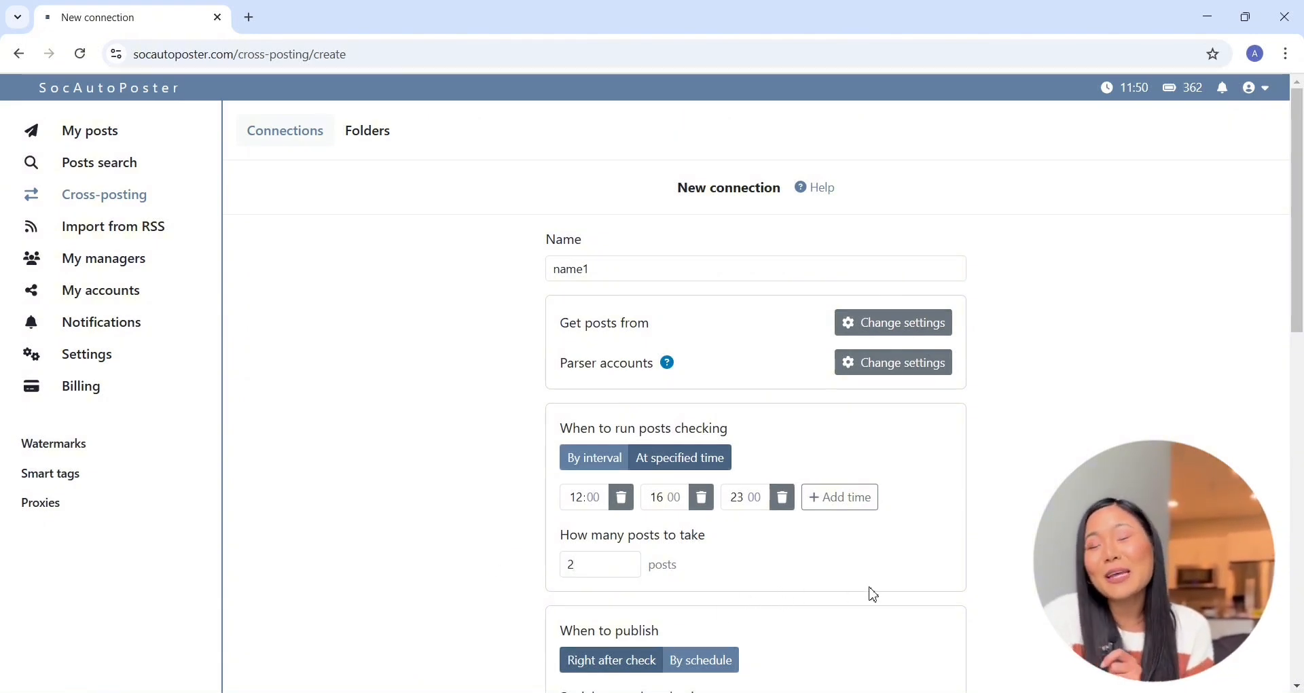
Set publishing to By schedule and open the form for creating a schedule, closing it without creating one.
scroll(863, 578, down, 3)
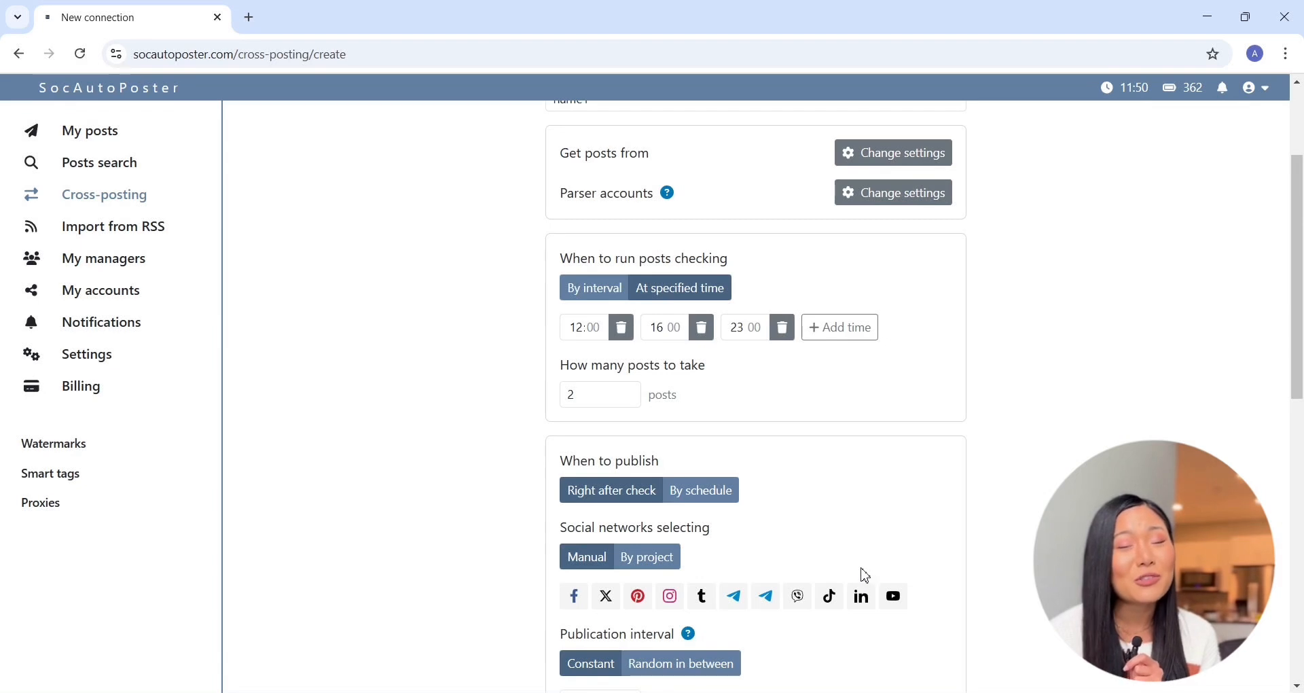
click(704, 499)
click(629, 496)
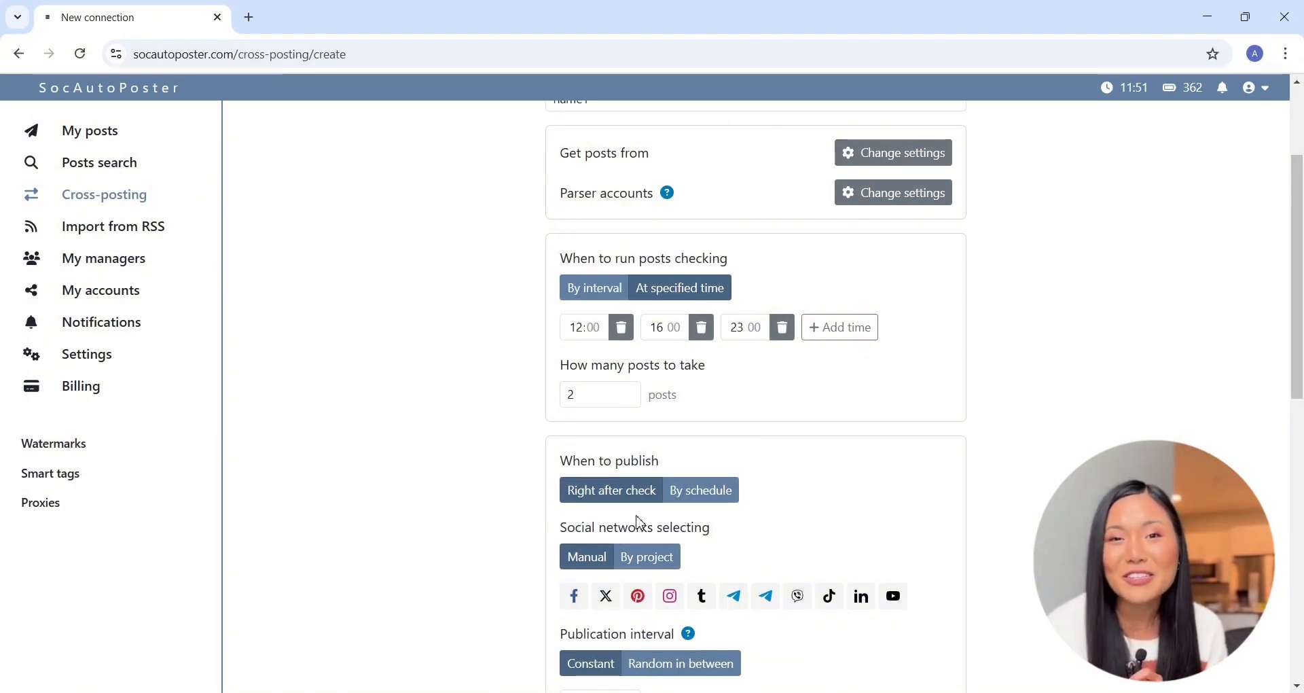
click(696, 500)
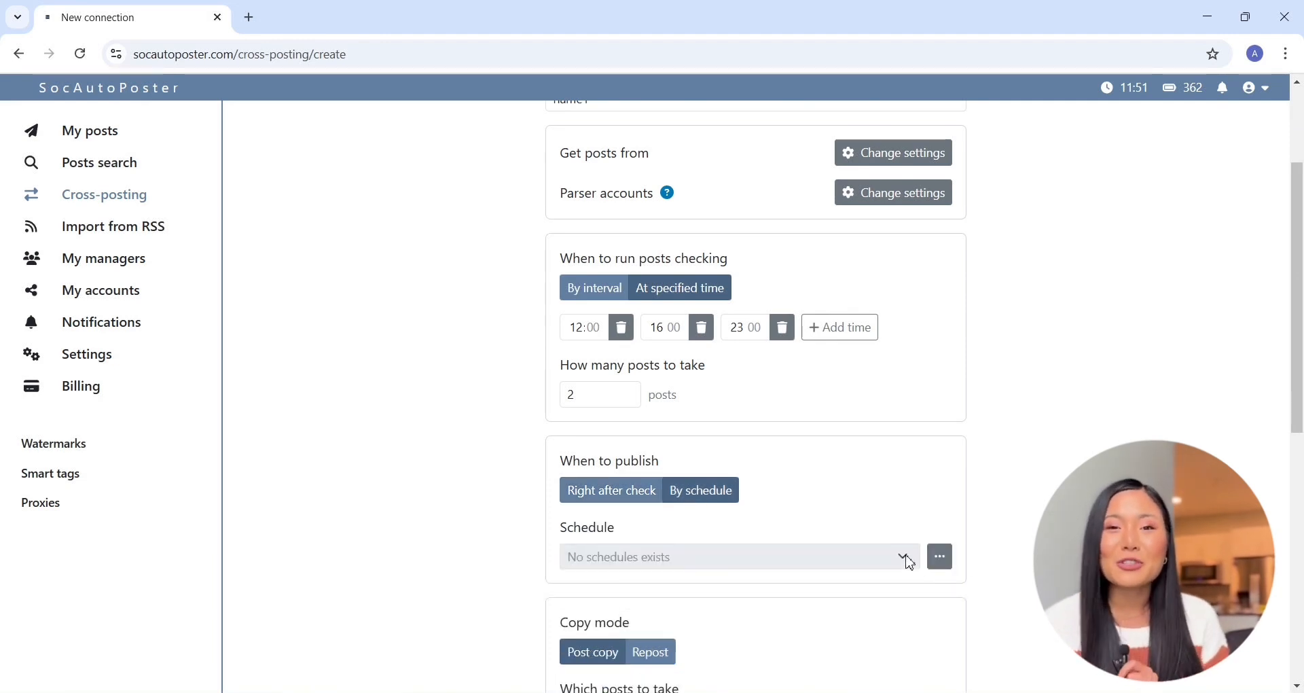
click(942, 558)
click(906, 590)
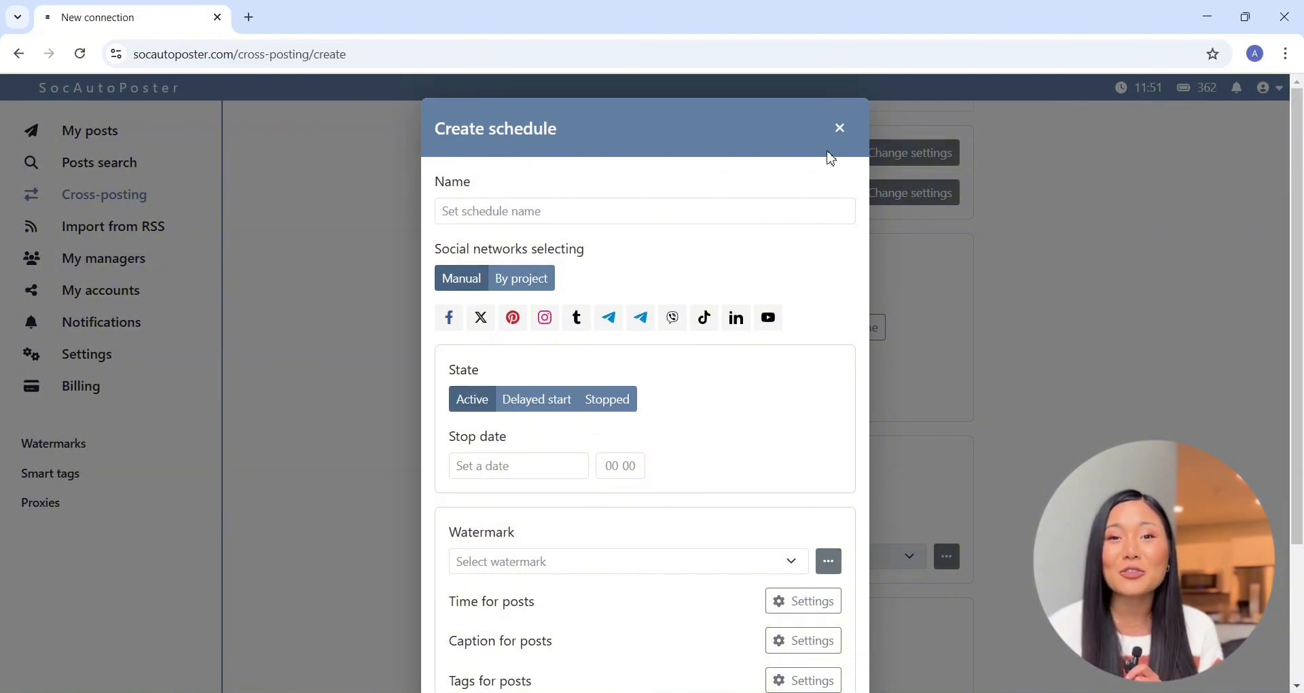
click(840, 130)
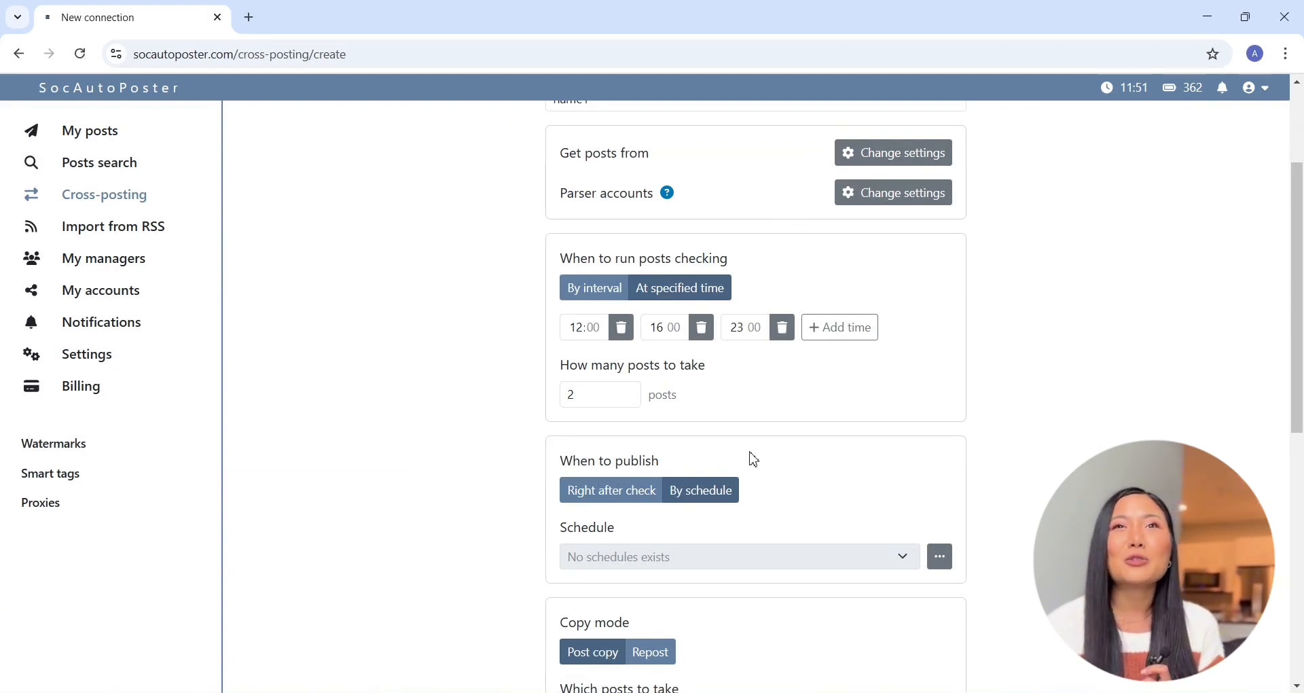
Set the connection to publish posts right after check.
scroll(754, 459, up, 3)
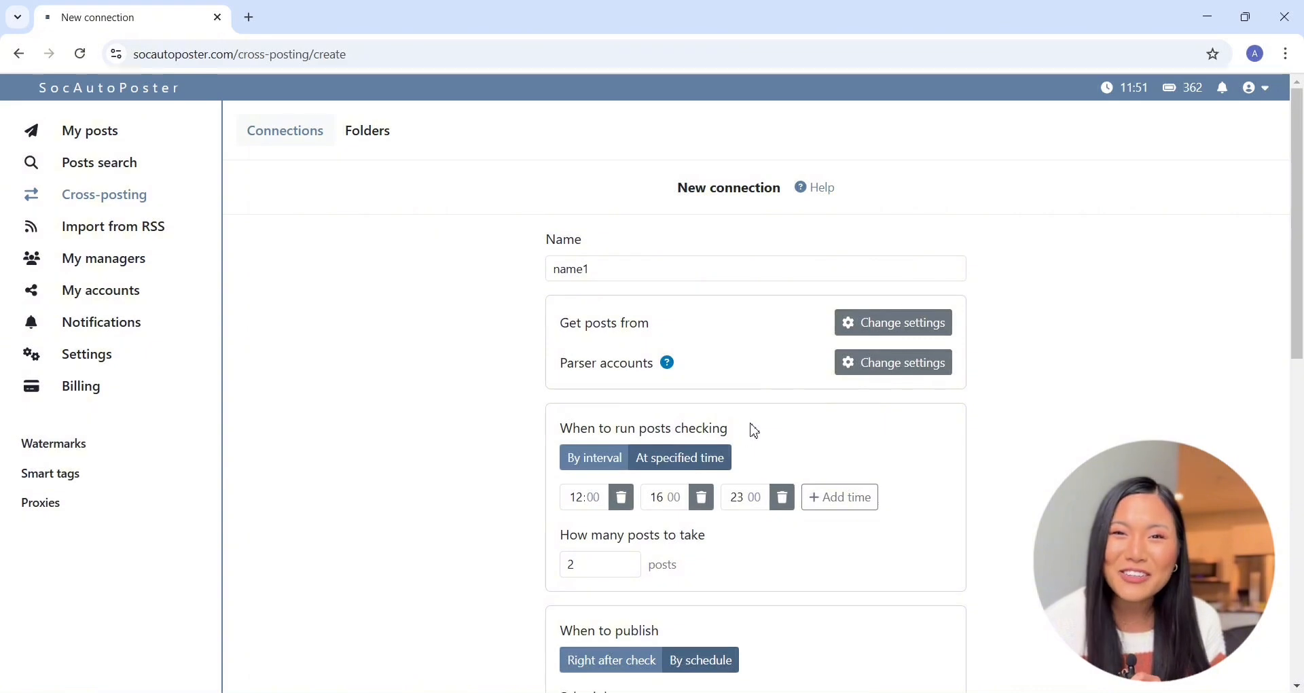
scroll(754, 425, down, 3)
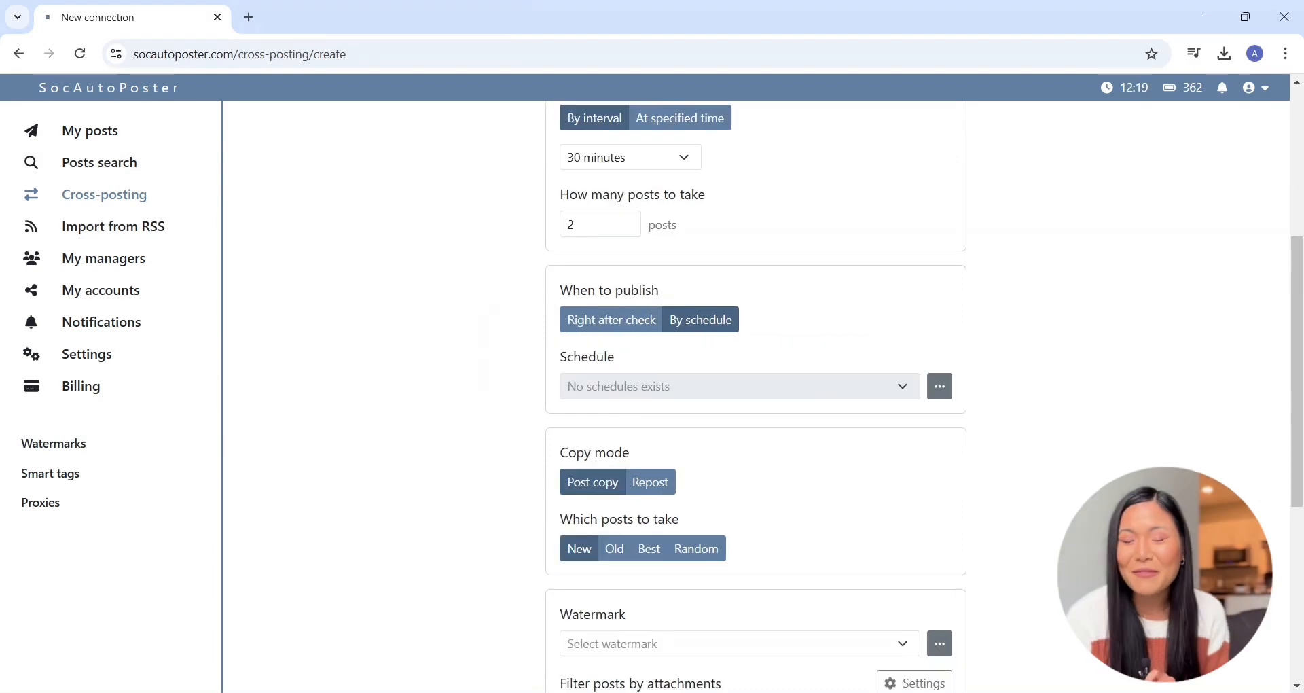
scroll(754, 408, up, 3)
scroll(754, 407, down, 3)
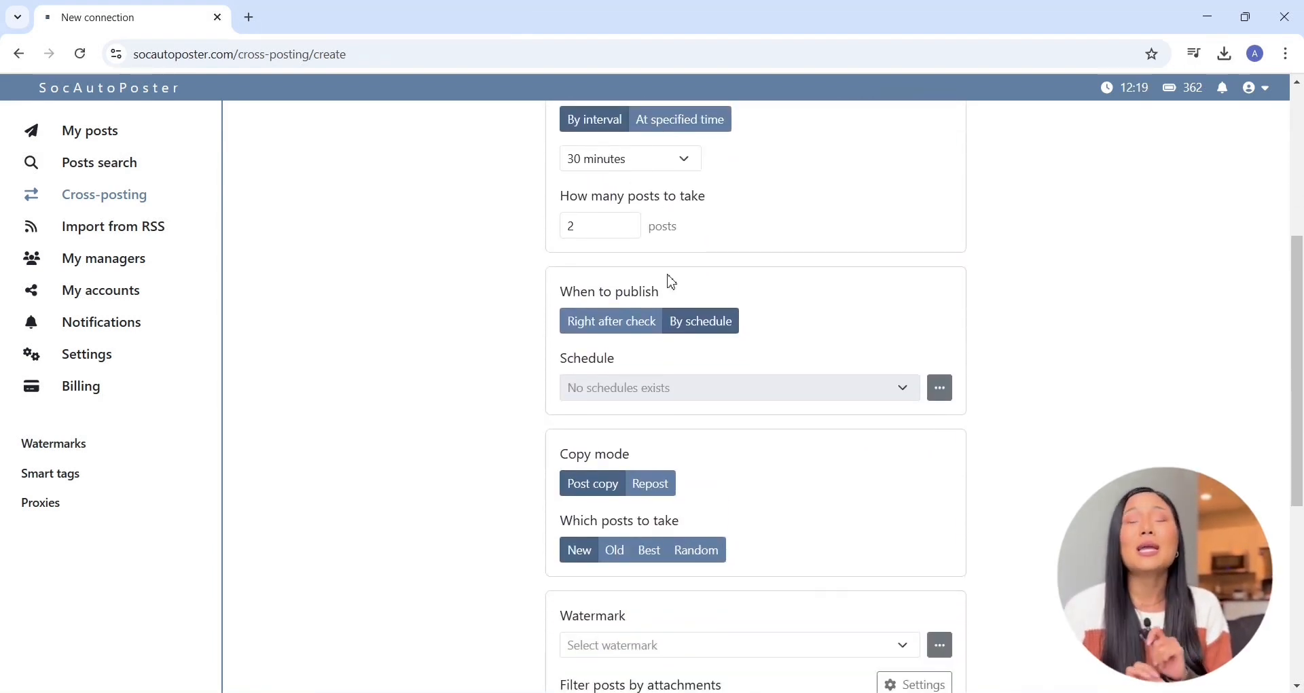
scroll(666, 279, up, 3)
click(626, 490)
scroll(692, 540, down, 1)
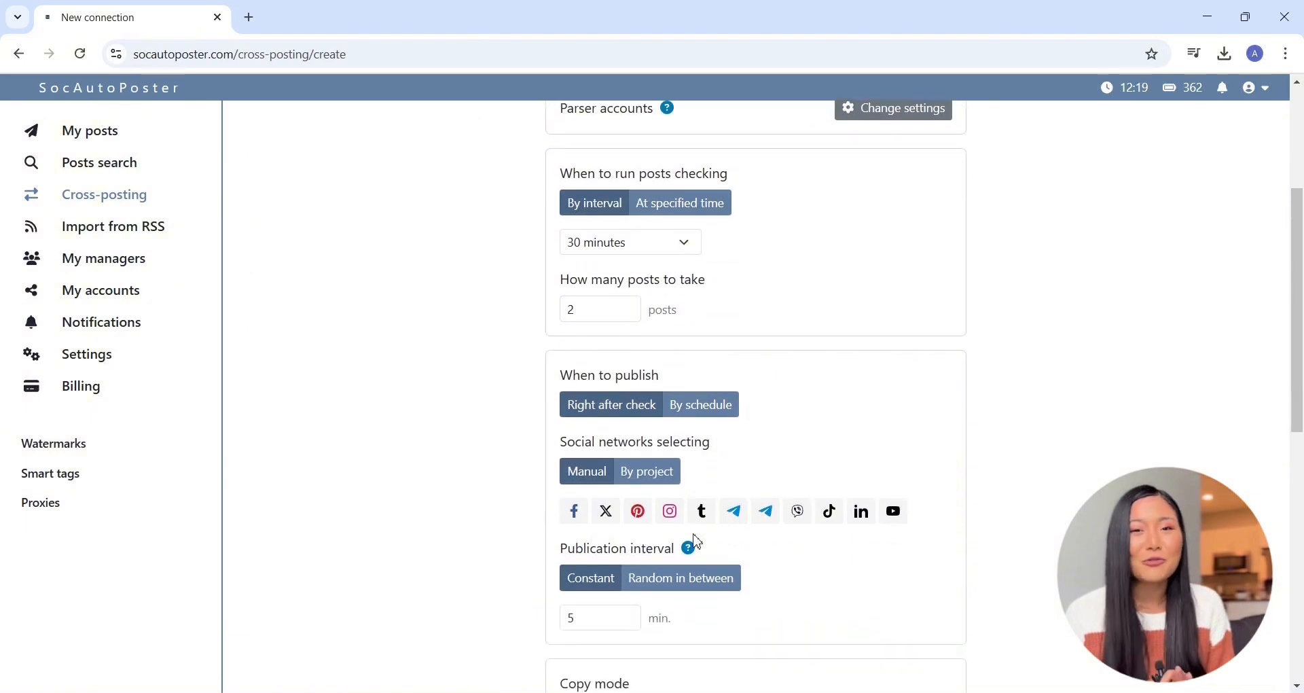
Set the constant publication interval to 0 minutes.
scroll(676, 503, down, 1)
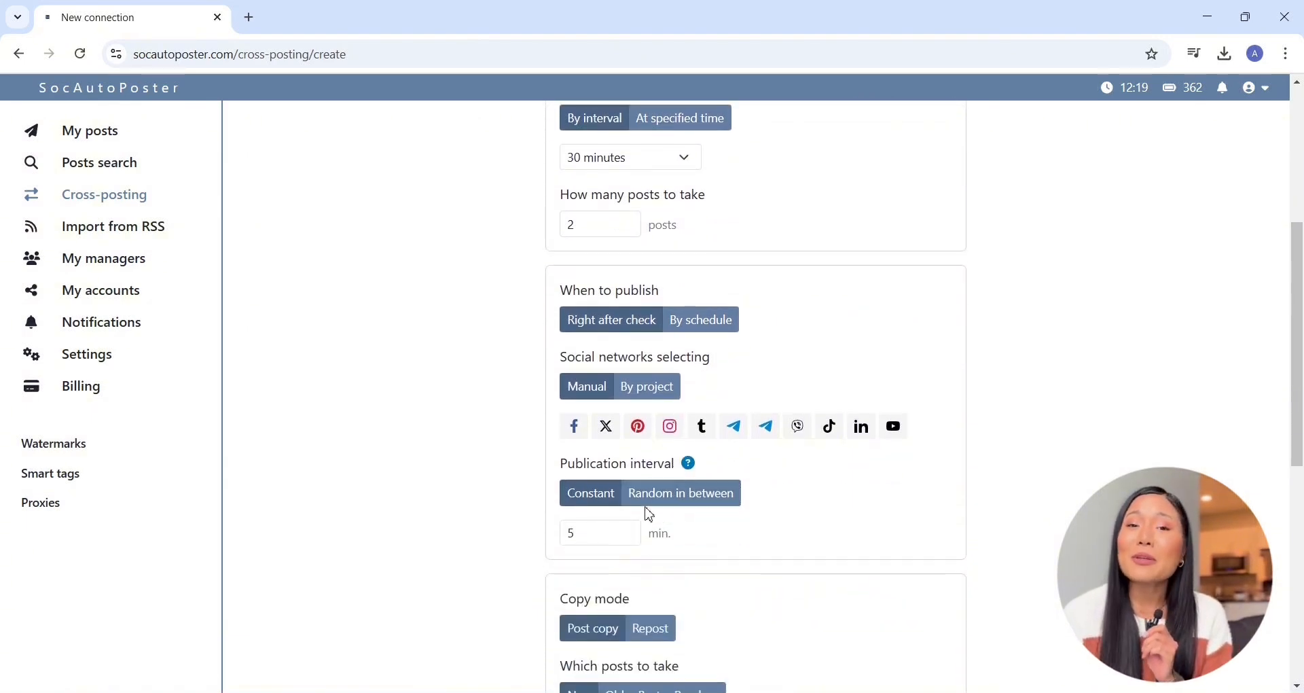
click(592, 532)
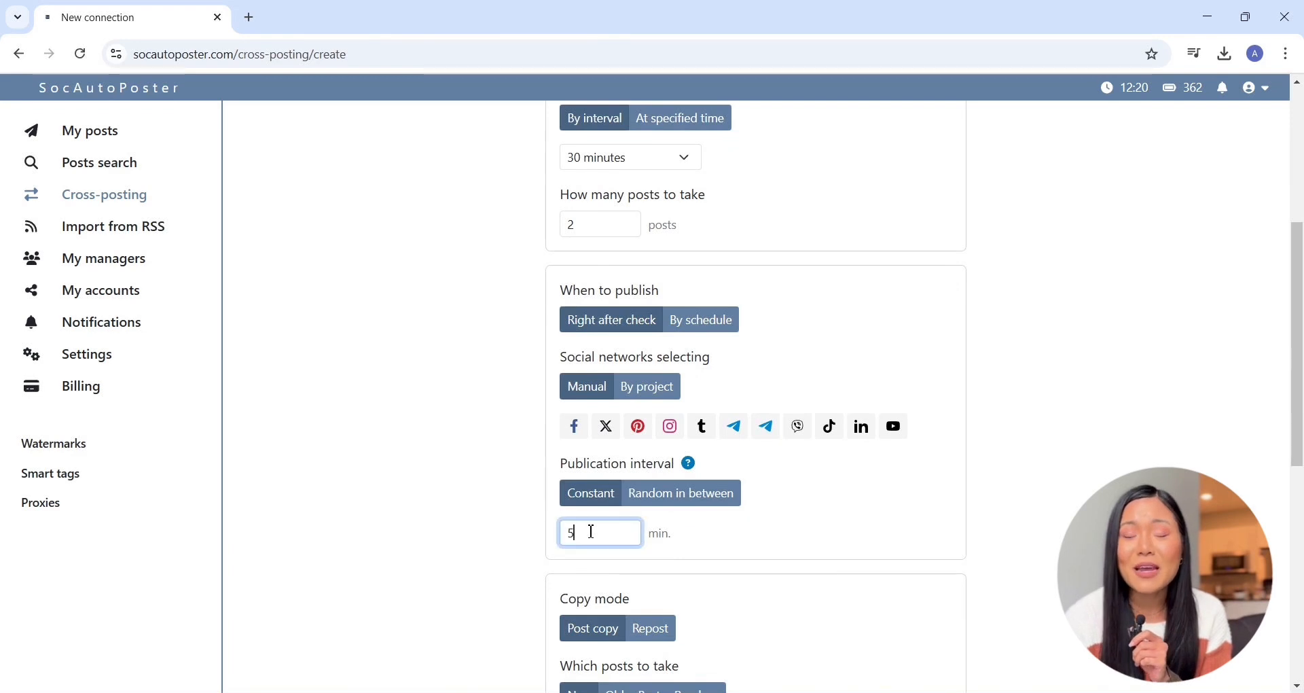
drag(592, 531, 522, 540)
text(0)
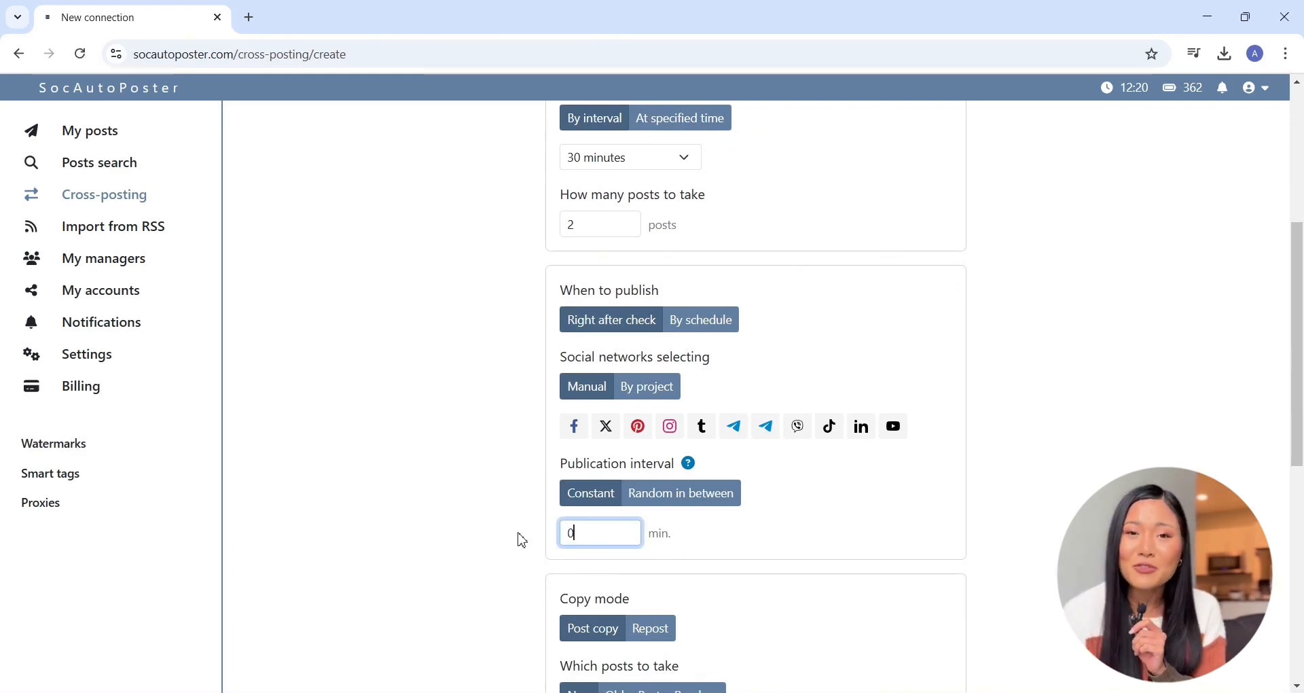
click(845, 557)
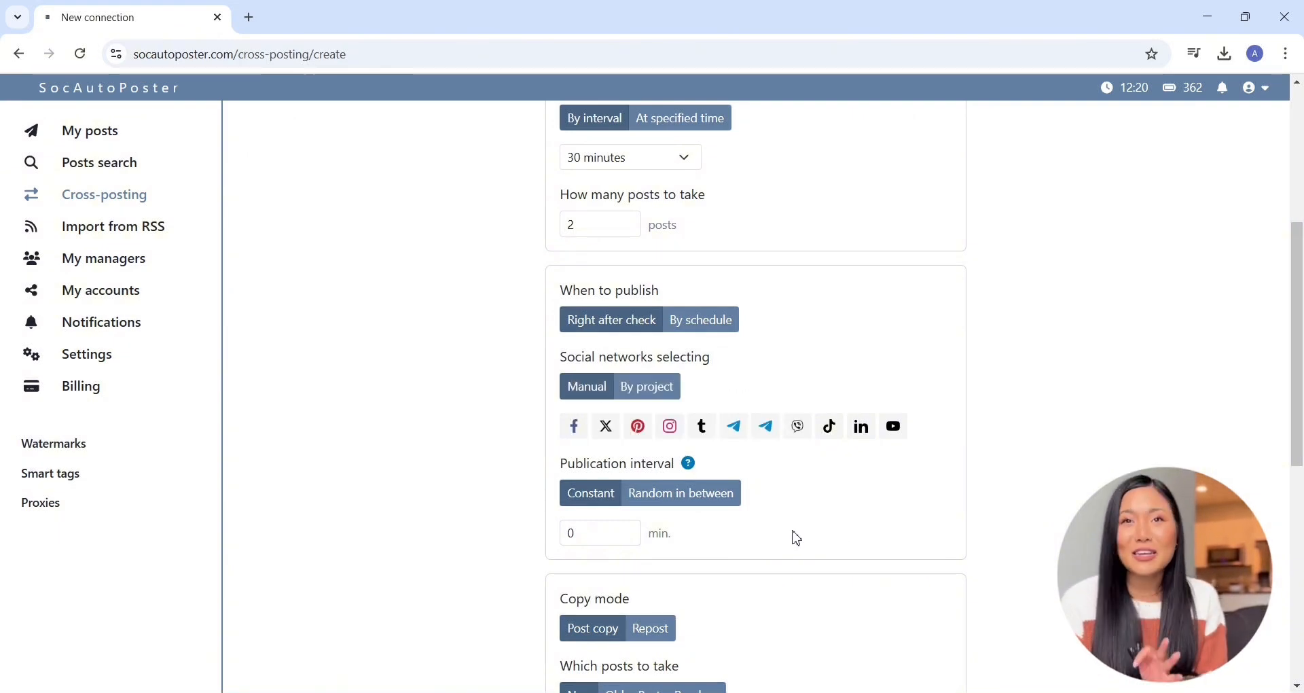
Change the constant publication interval to 10 minutes.
double_click(610, 538)
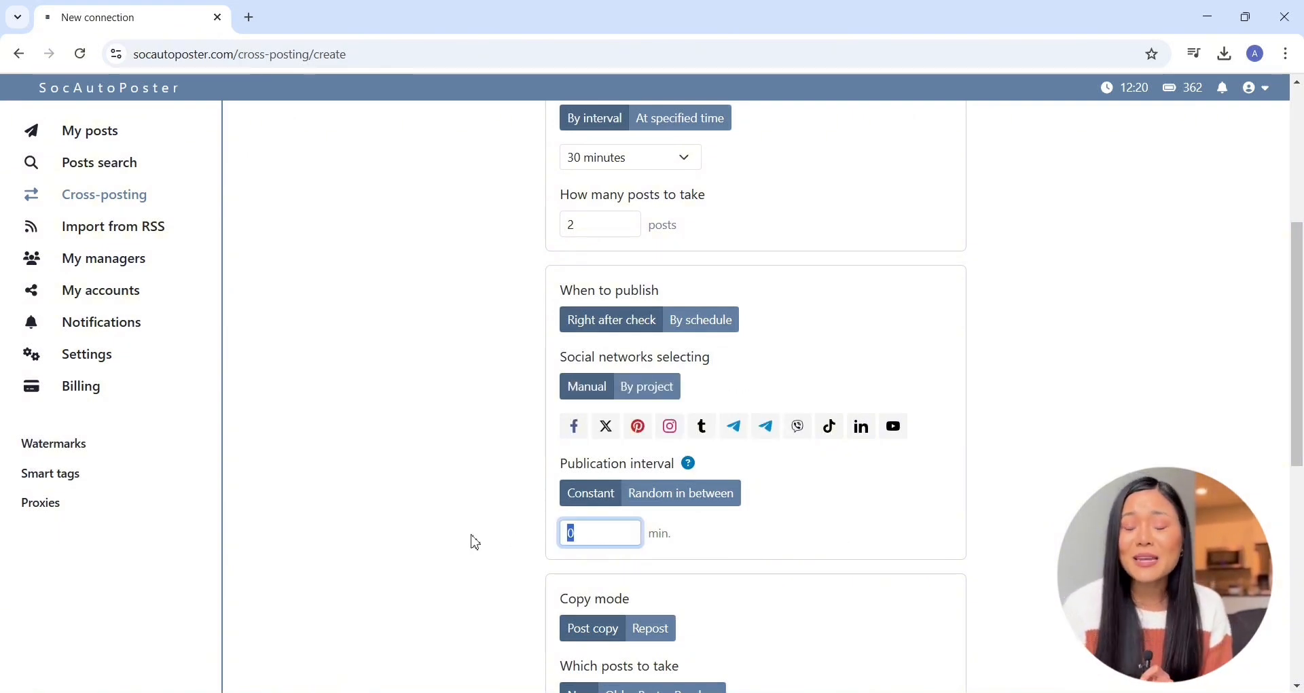
text(10)
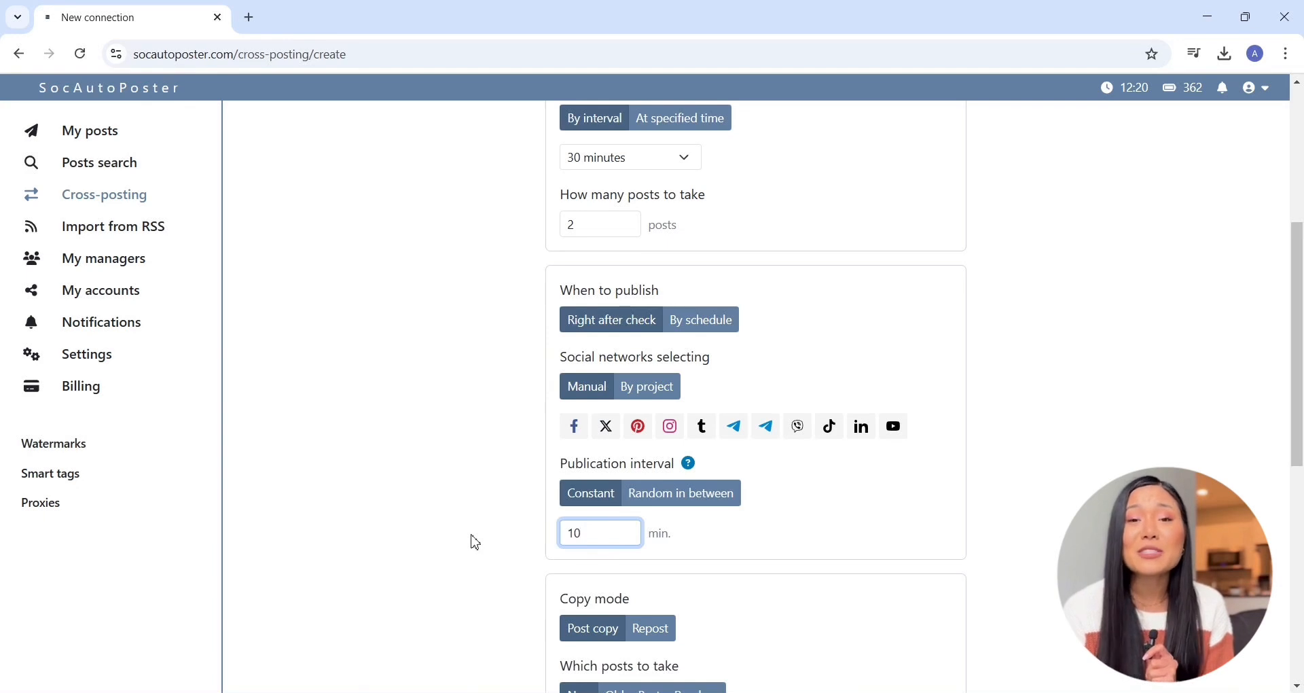
click(728, 554)
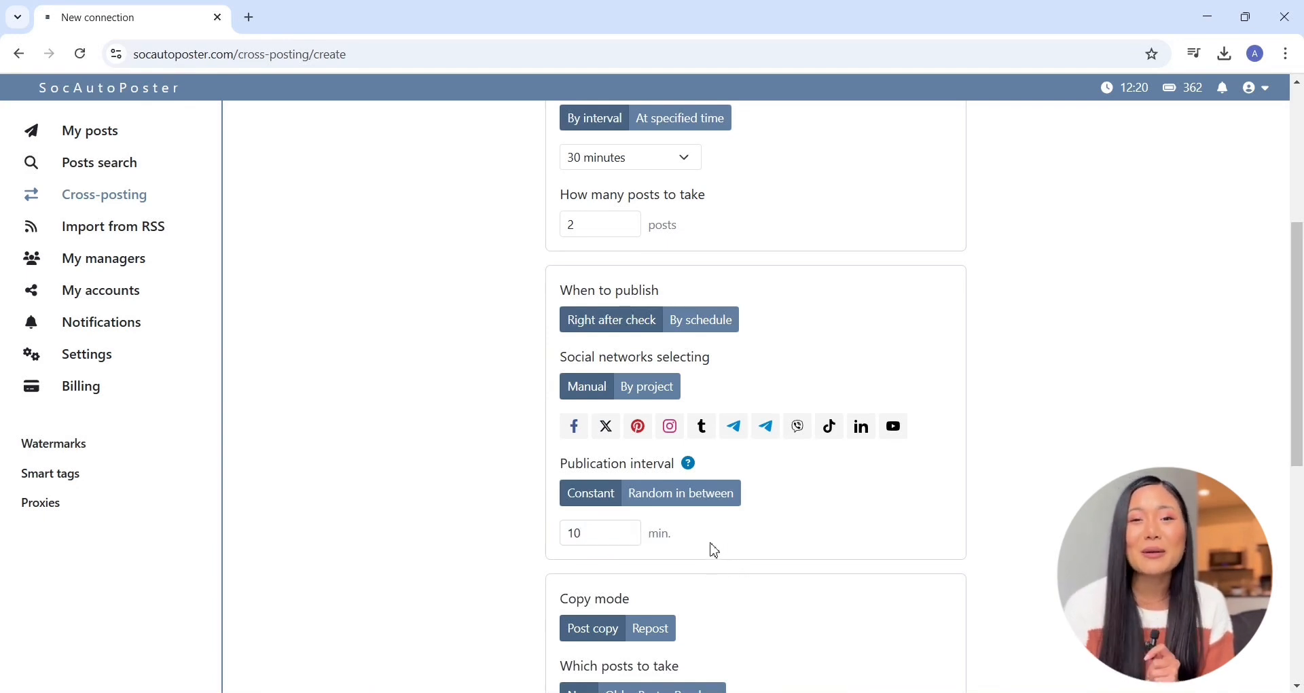
Make the publication interval random in between, with an upper limit of 20 minutes.
click(695, 502)
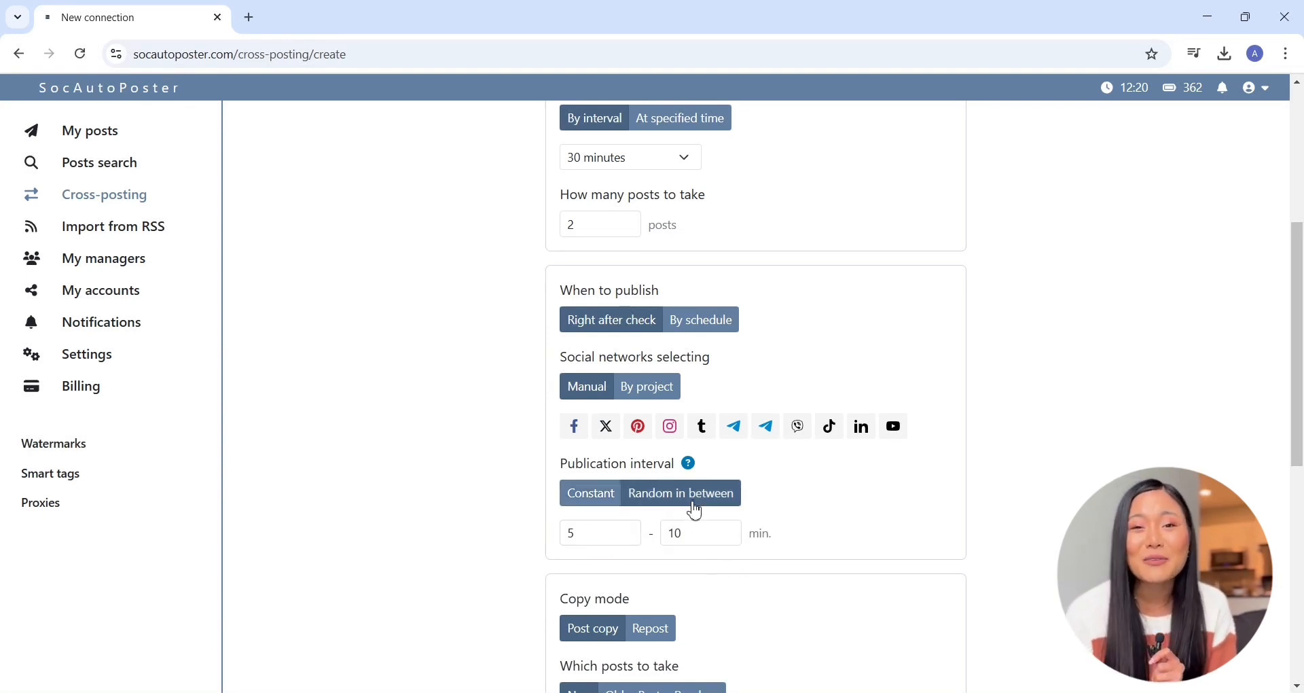
click(710, 537)
key(BackSpace)
text(20)
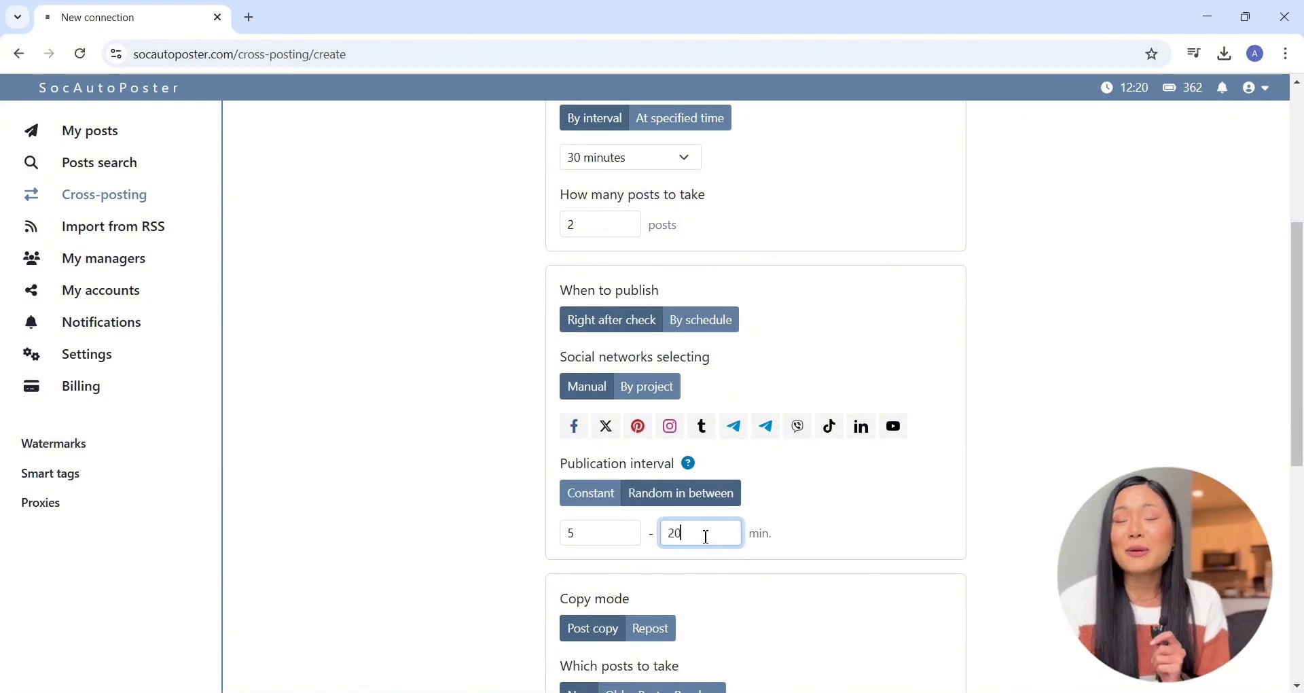
click(917, 493)
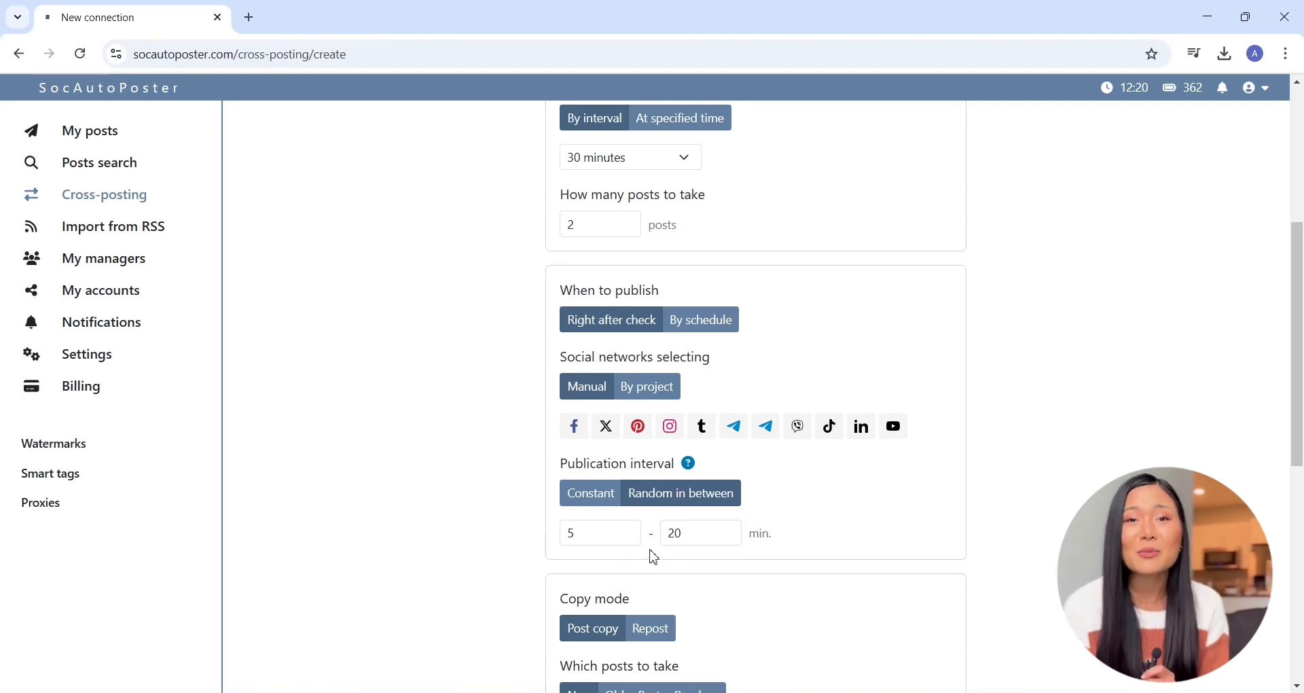
Set the copy mode of the connection to Repost.
scroll(654, 557, down, 2)
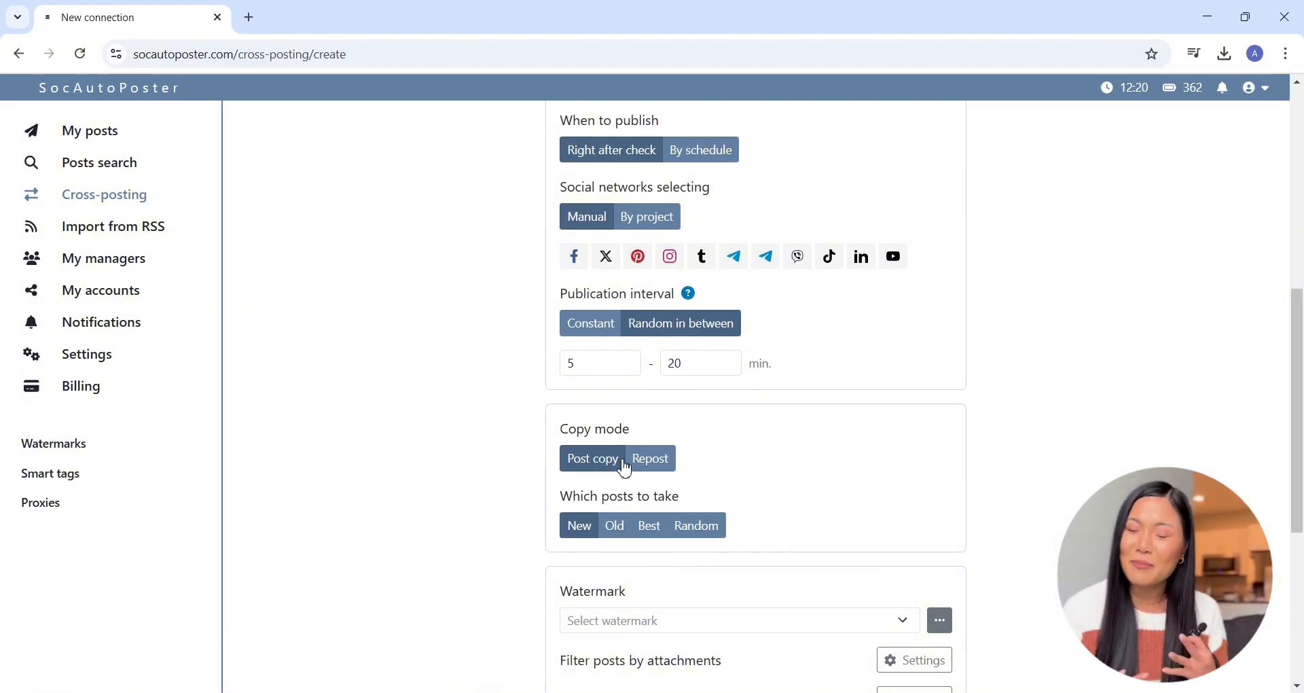
click(648, 467)
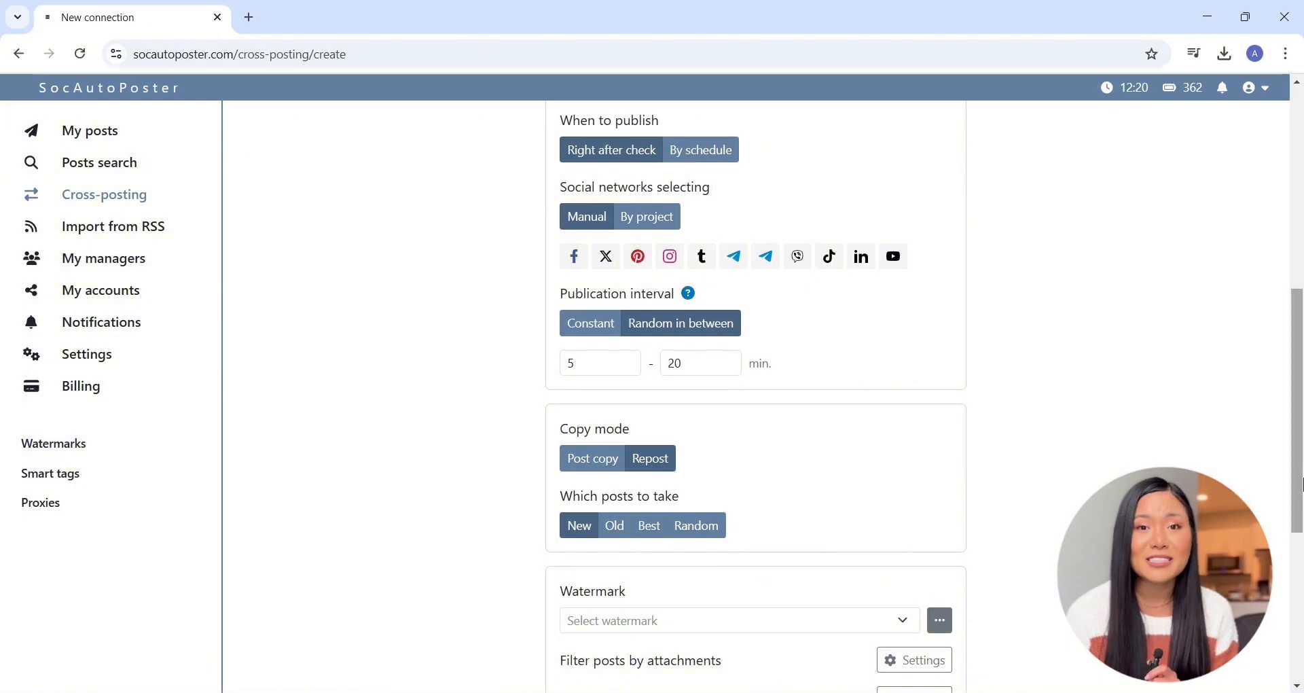
Choose to take old posts and set the search time interval from 19.02.2025 to 27.02.2025.
scroll(1301, 483, down, 3)
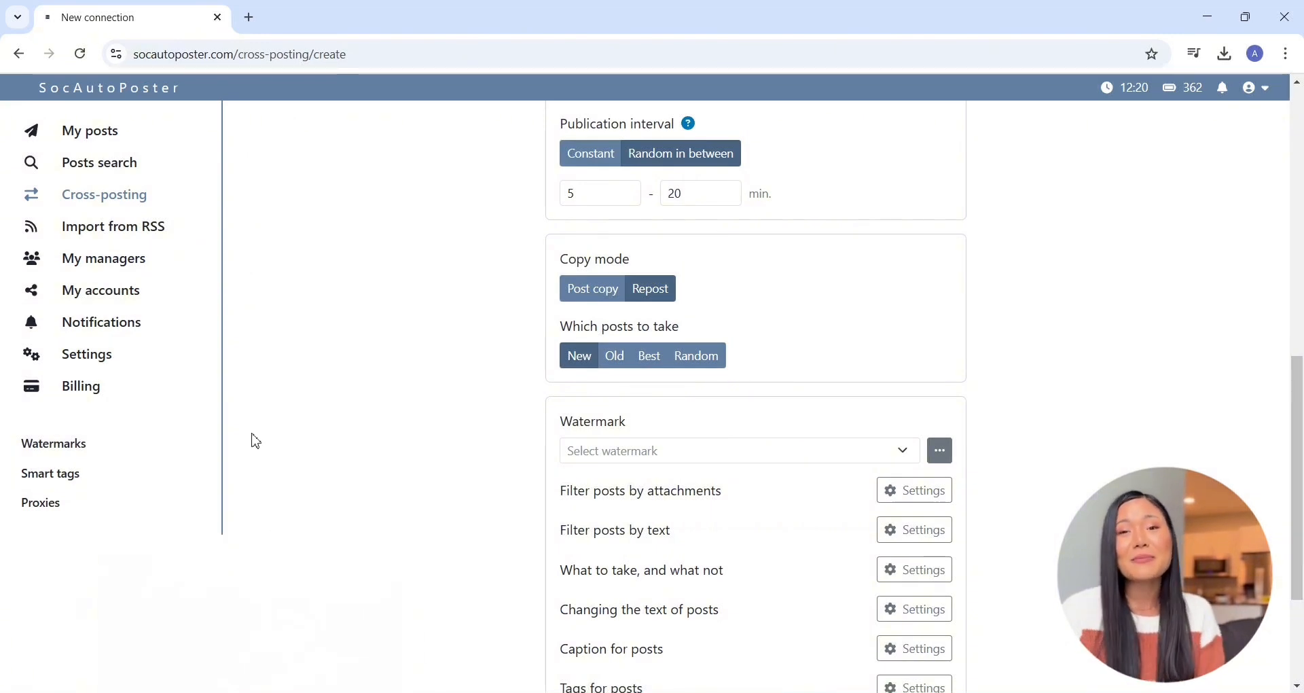
click(607, 359)
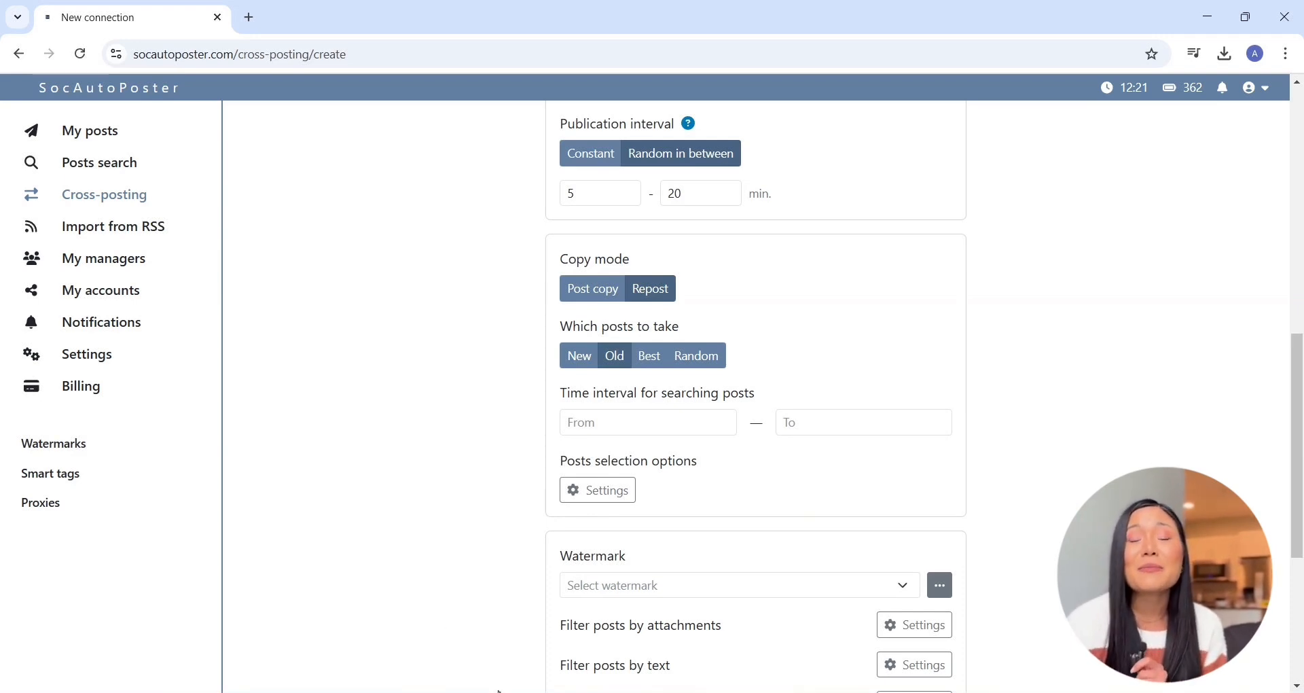
click(671, 421)
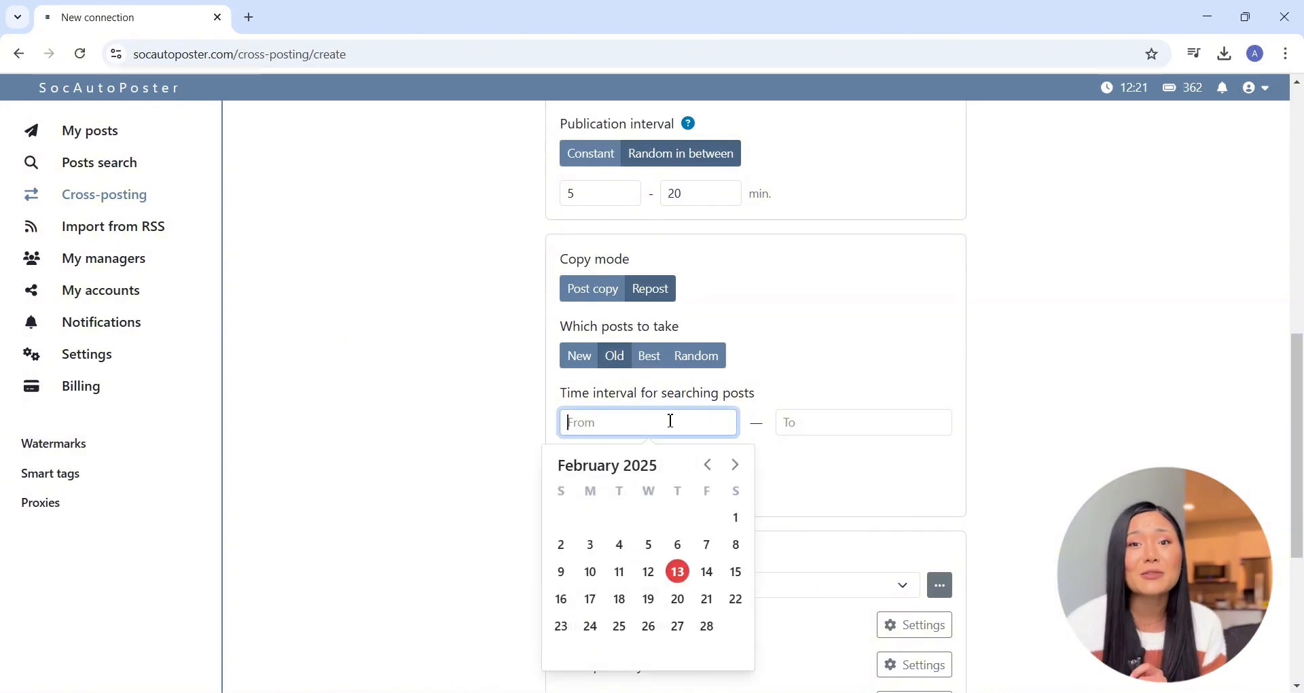
click(649, 599)
click(834, 419)
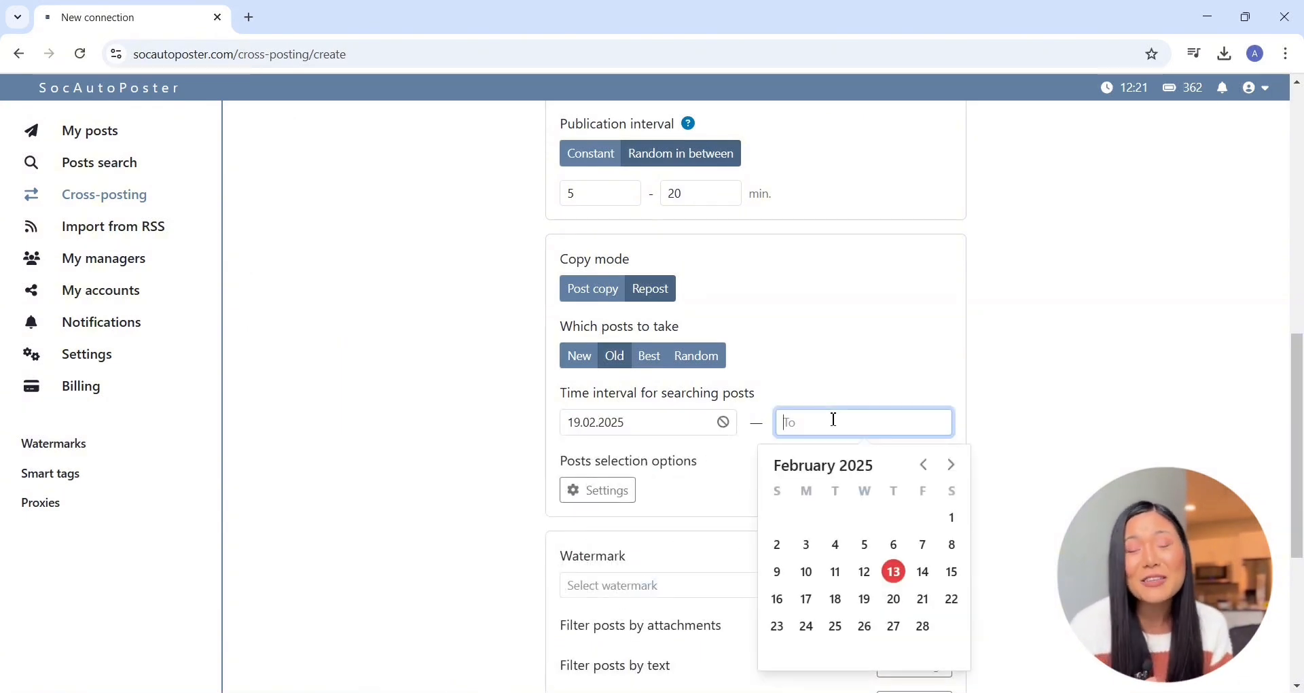
click(894, 626)
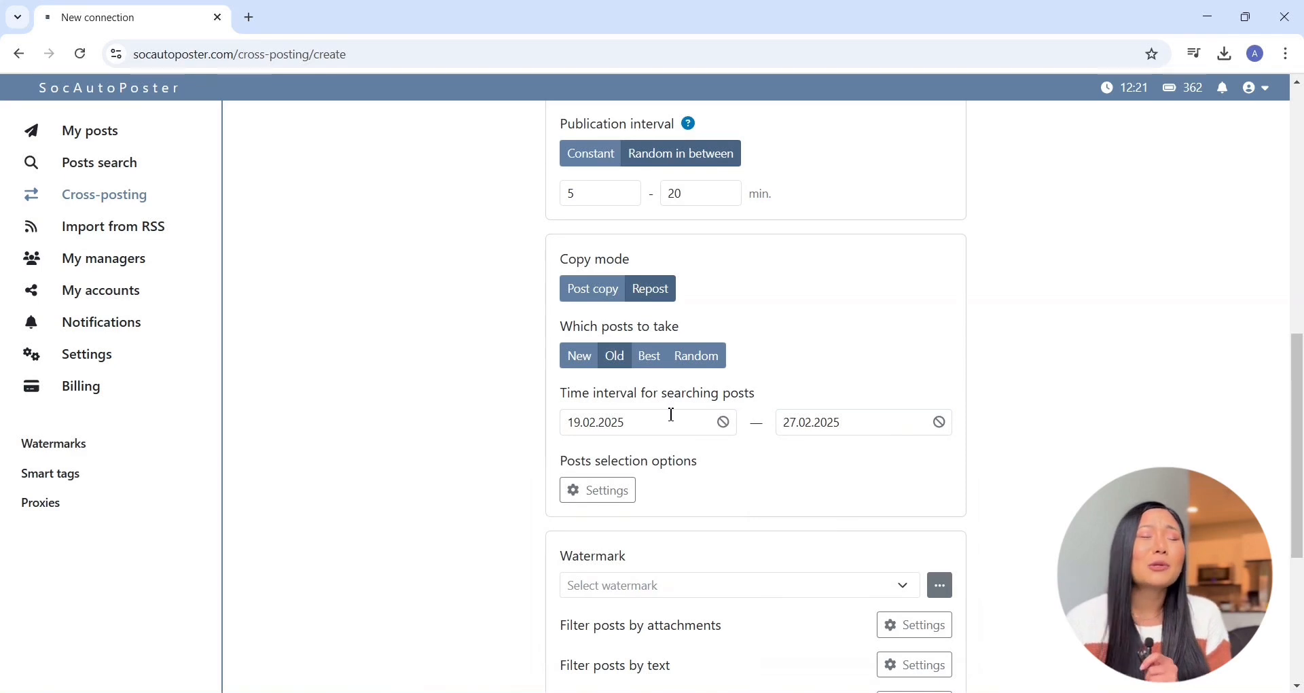
Change the time interval for searching old posts to 01.01.2025 through 13.02.2025.
click(724, 422)
click(631, 420)
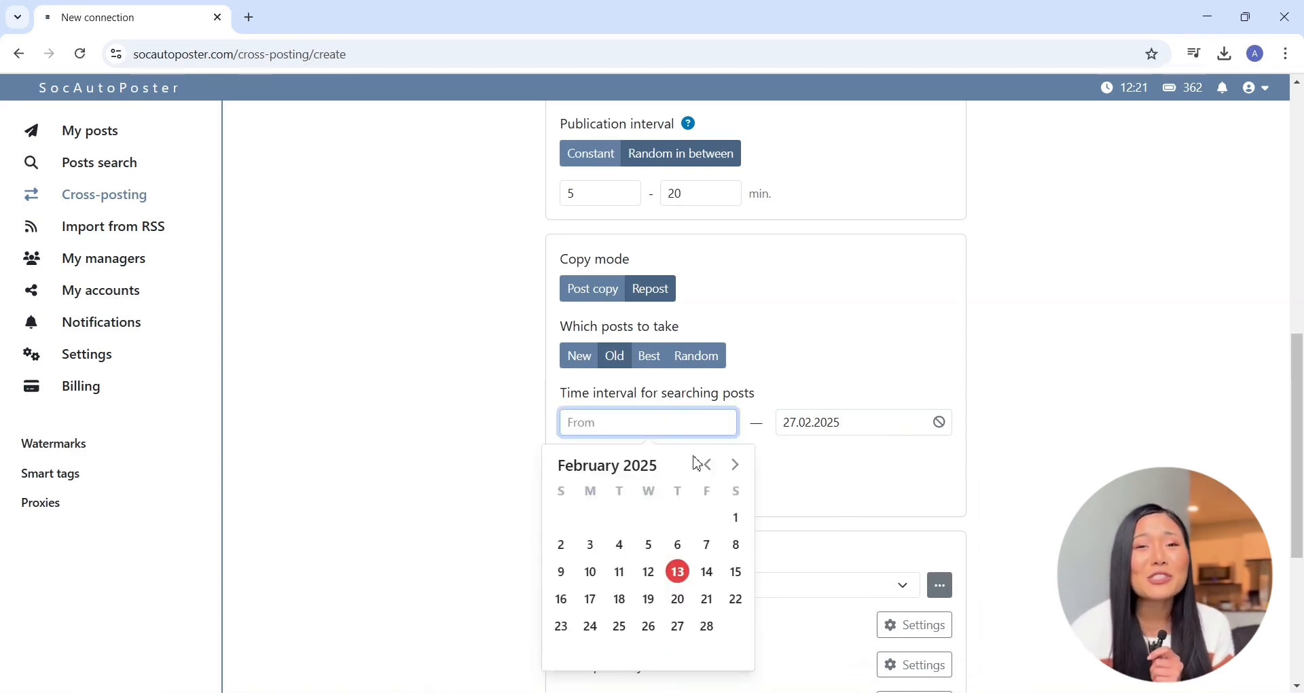
click(708, 464)
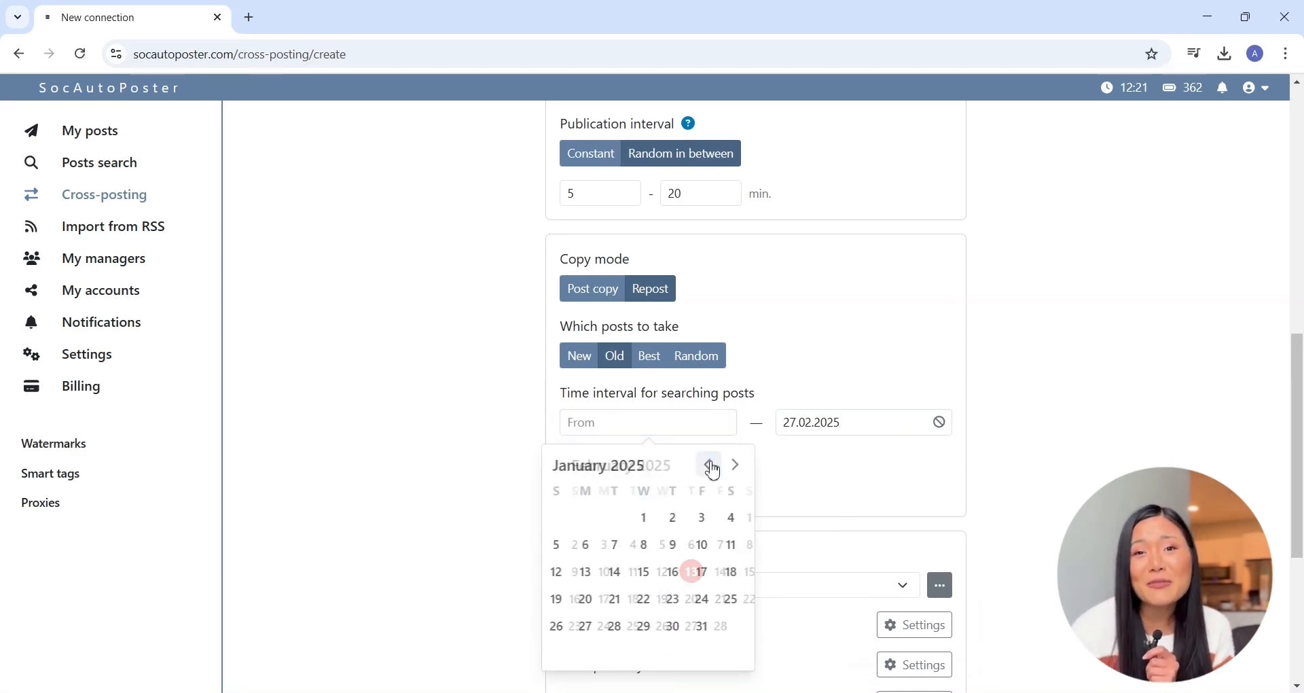
click(651, 520)
click(883, 422)
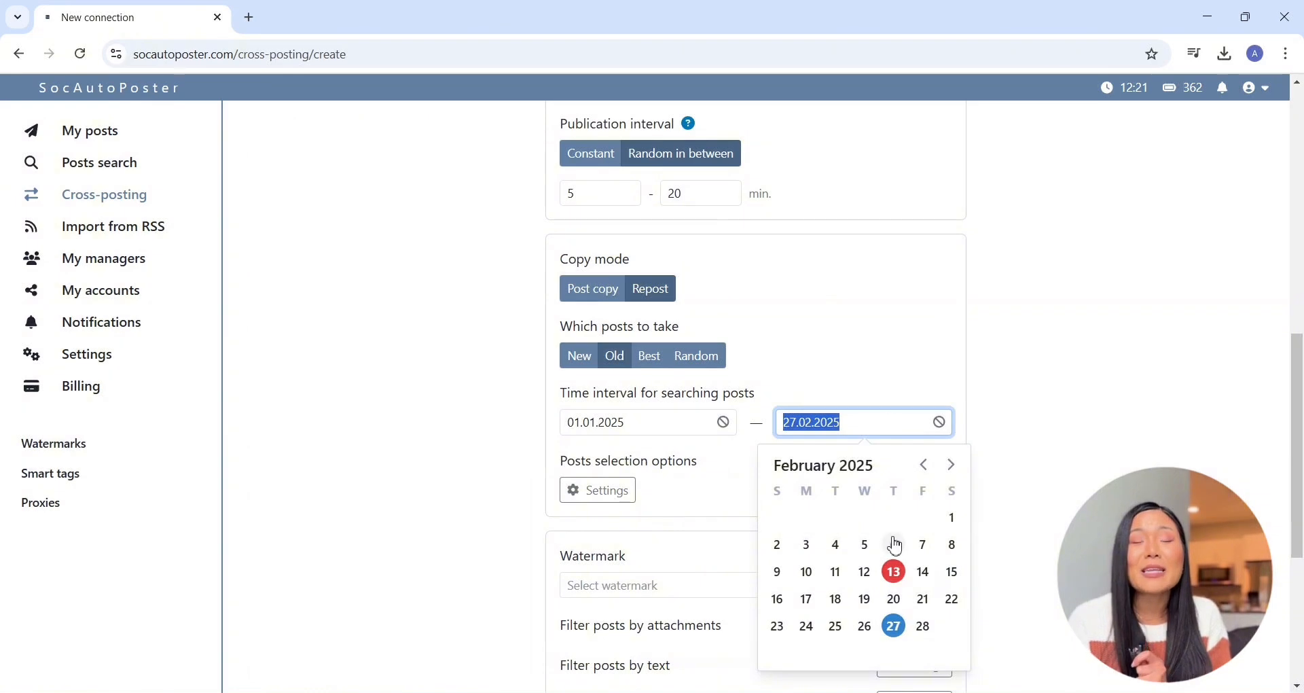
click(896, 577)
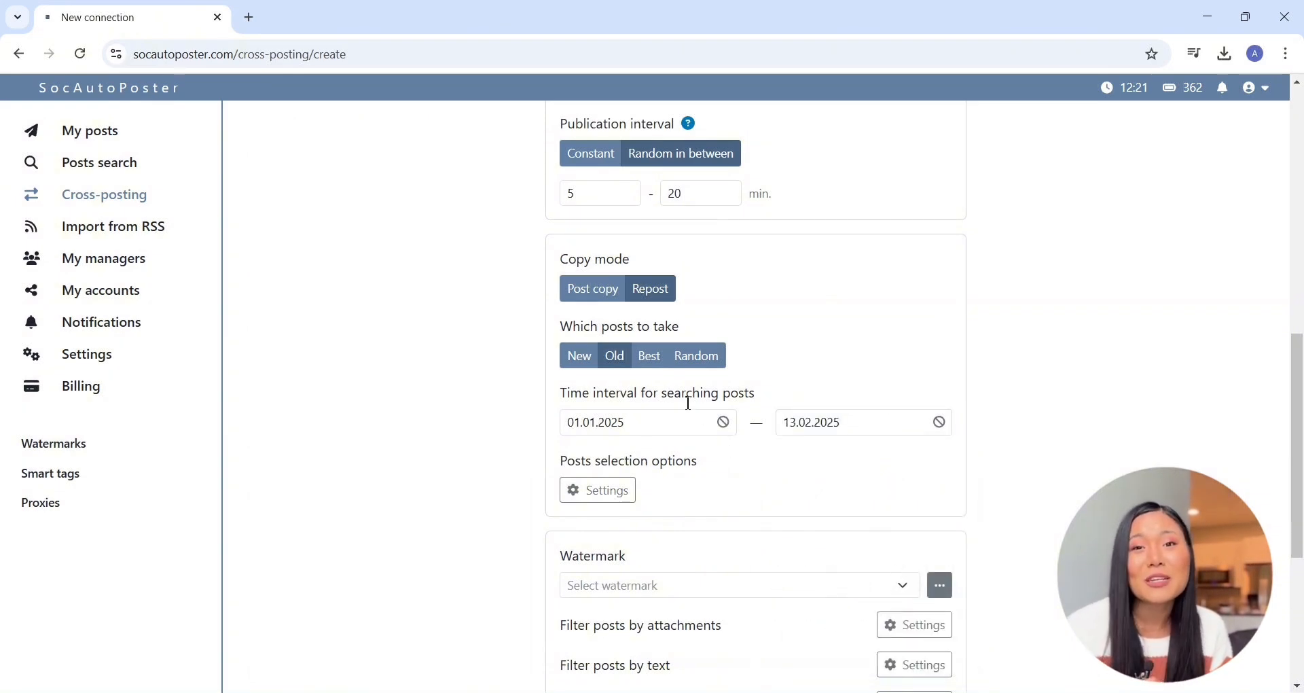
Choose to take the best posts, determined by reposts.
click(650, 367)
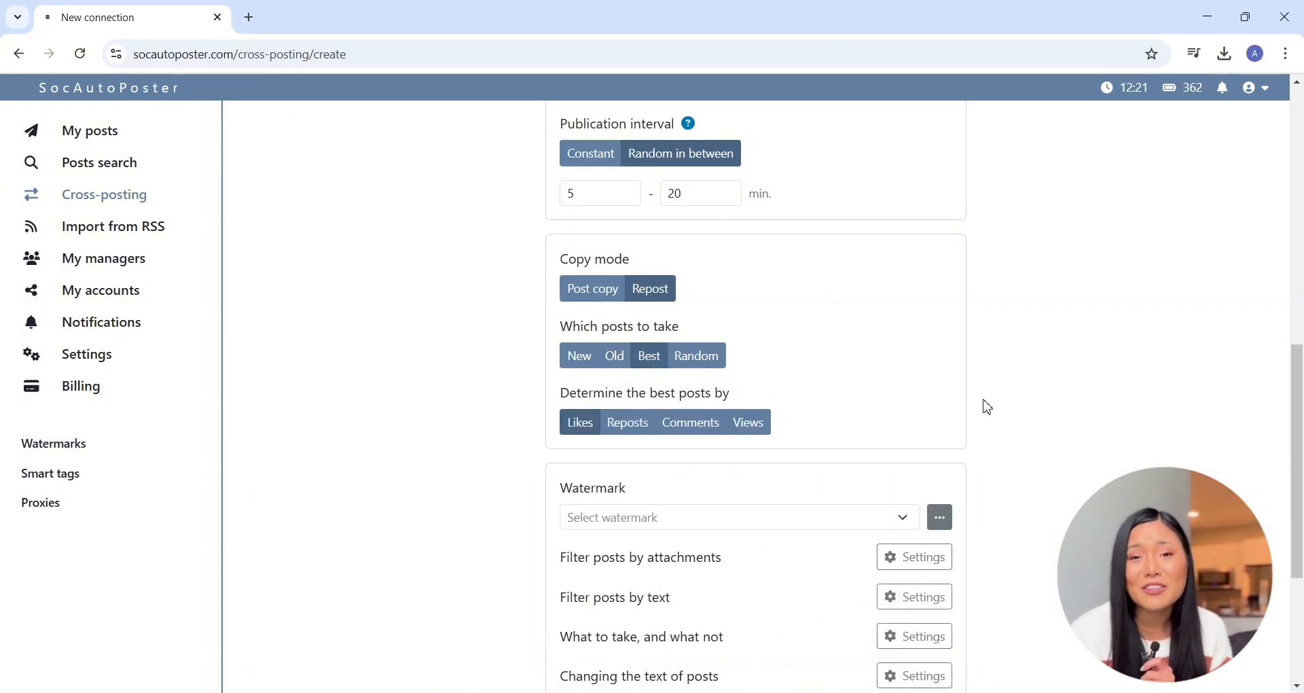
click(634, 420)
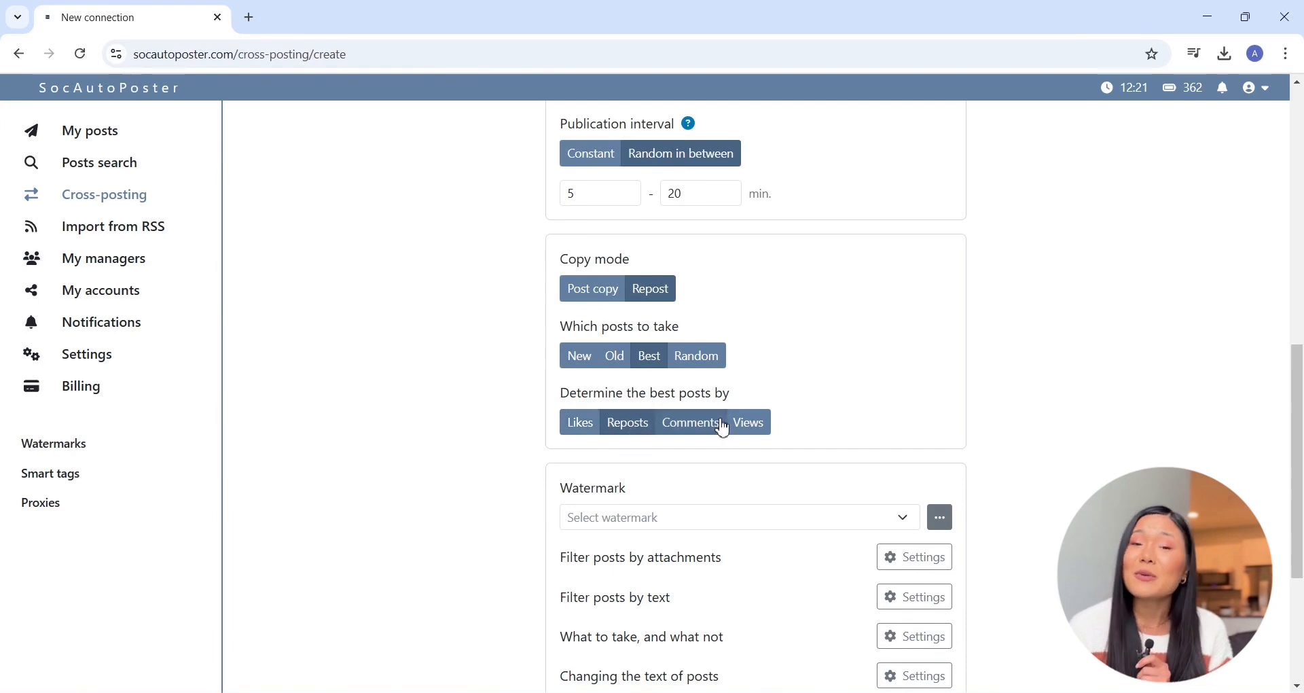
Change the criterion that determines the best posts to Views.
click(722, 422)
click(757, 424)
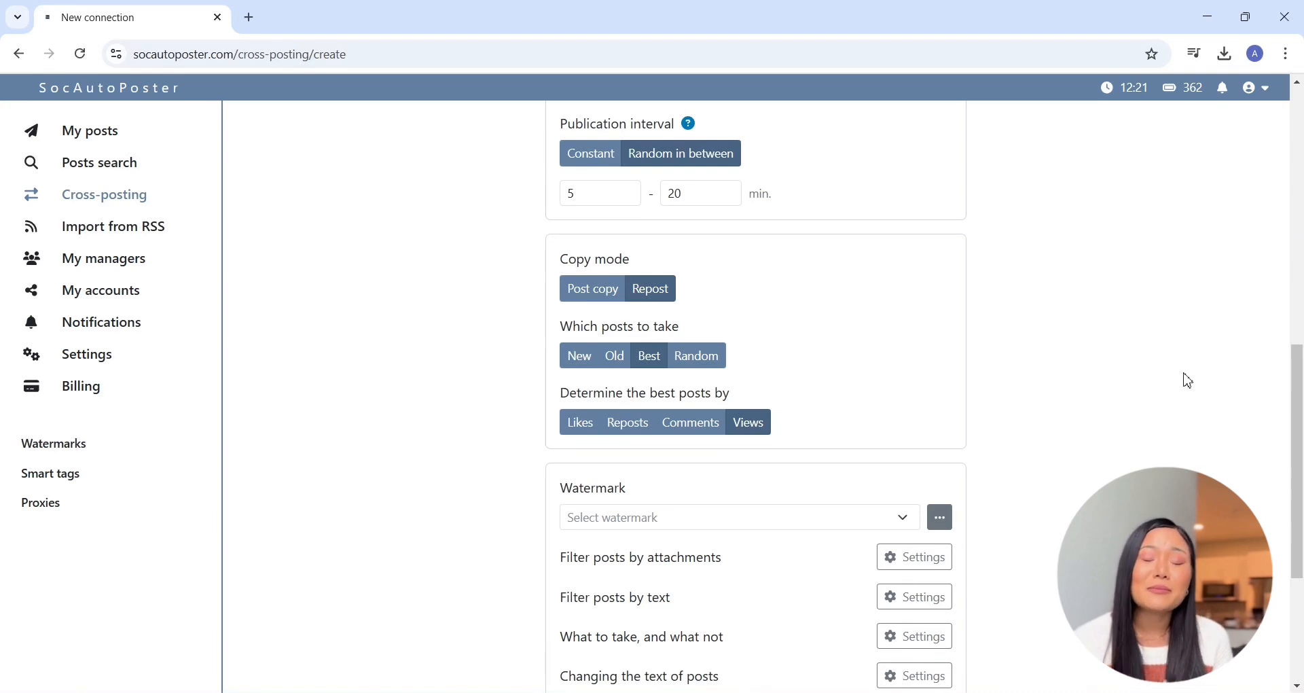
Choose to take random posts and examine the selection options for minimum likes, reposts, comments and views.
click(685, 365)
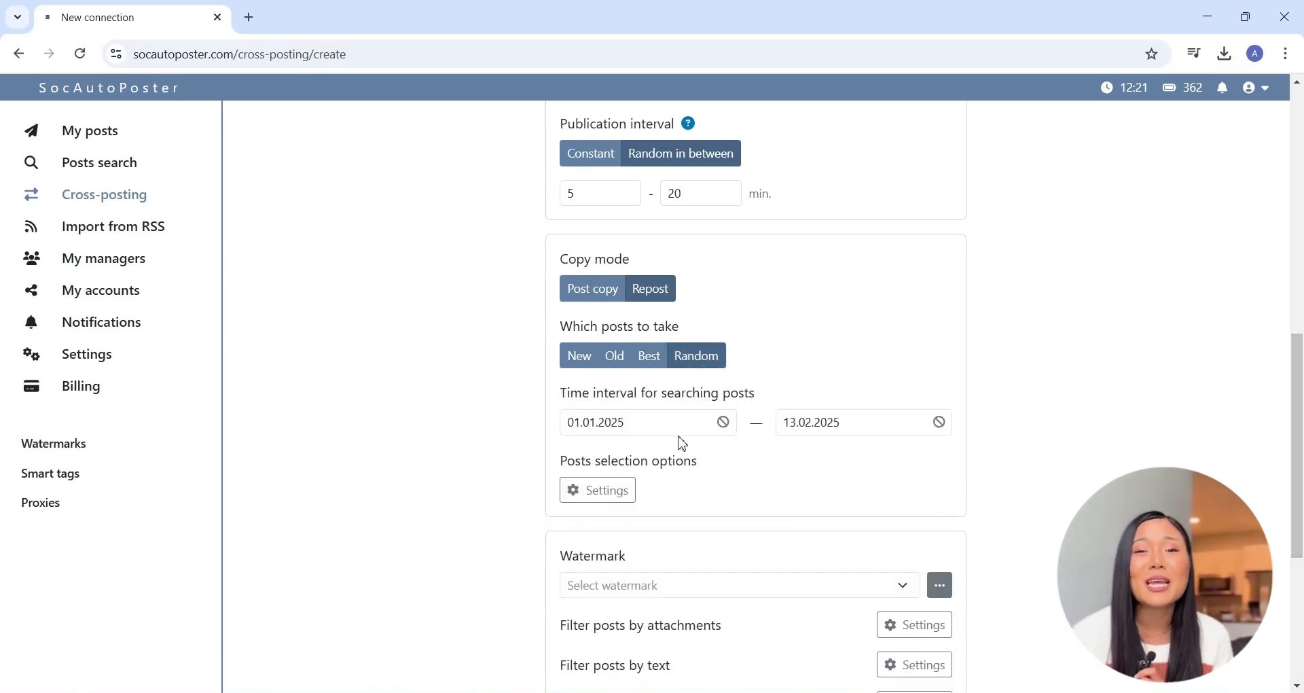
click(622, 495)
click(480, 305)
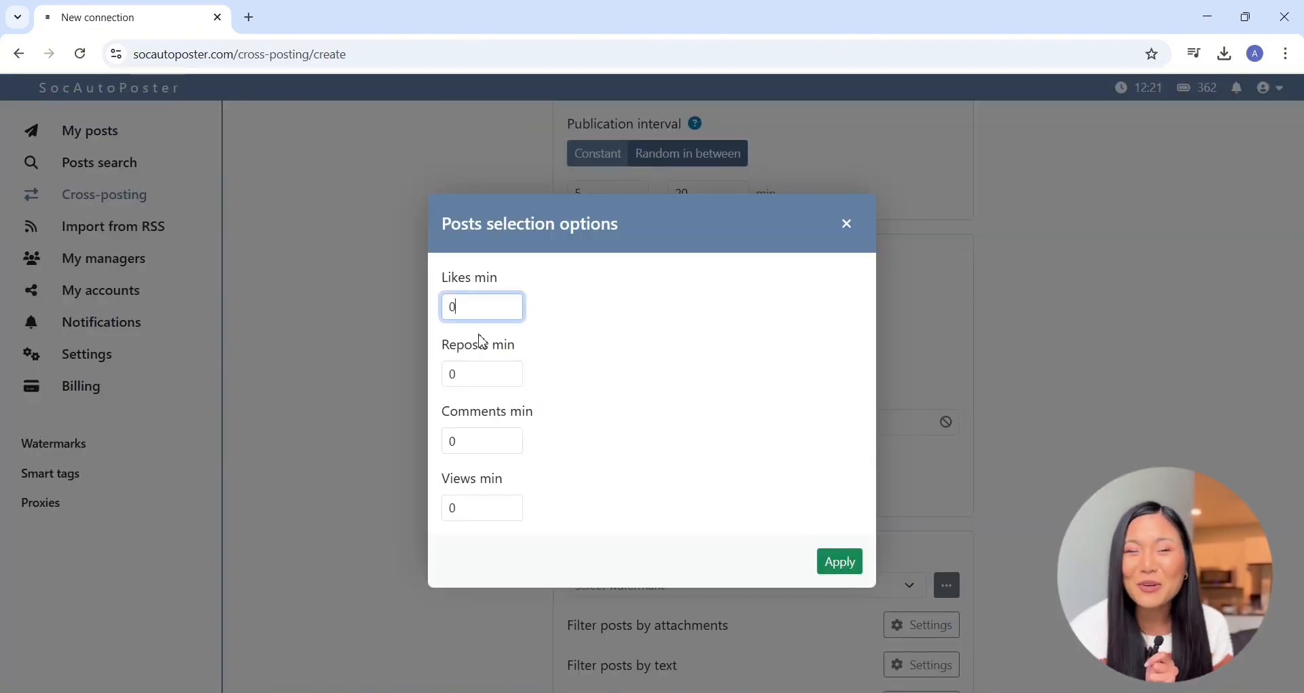
click(479, 372)
click(474, 440)
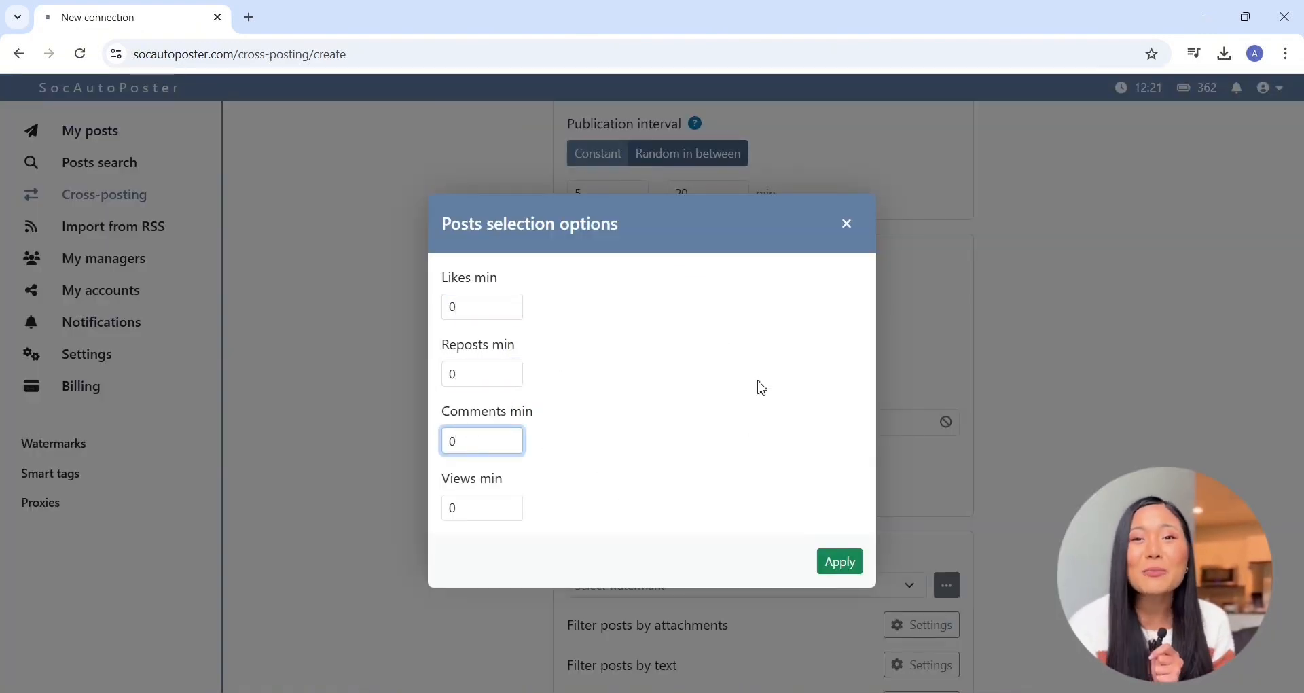
click(856, 231)
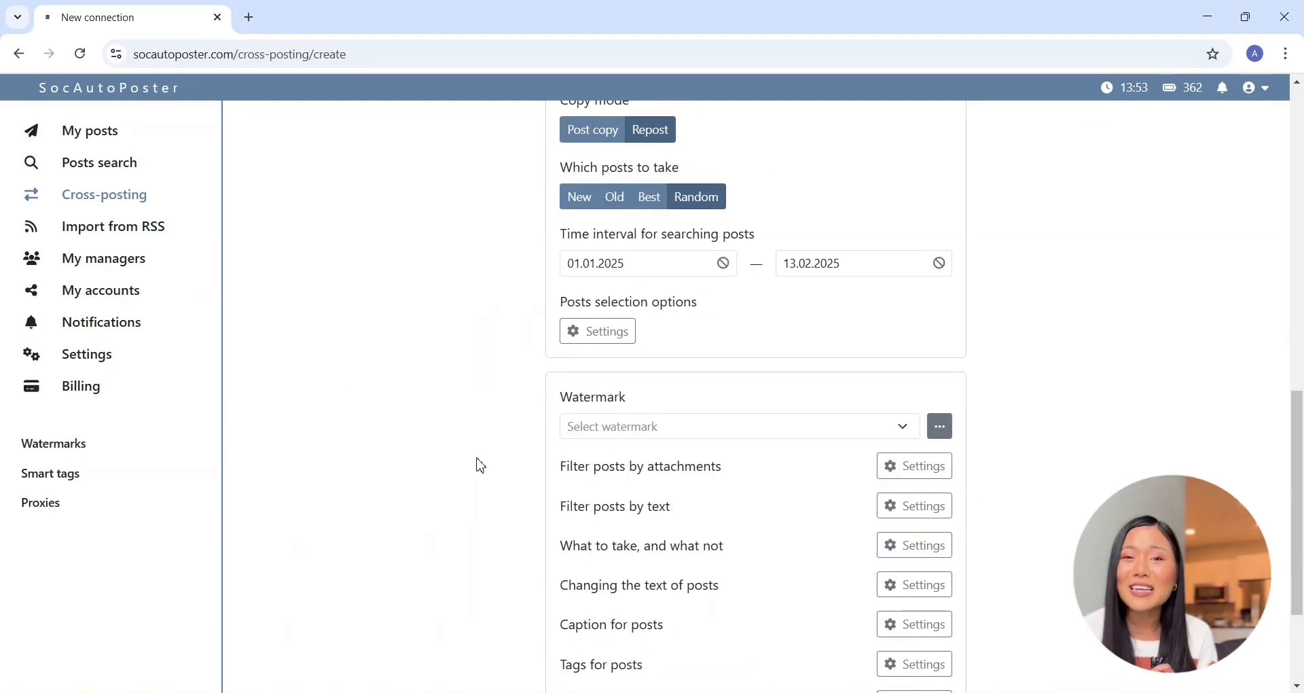
In the attachments filter, require posts to contain Text, Photos, Videos, Documents and Article.
click(907, 470)
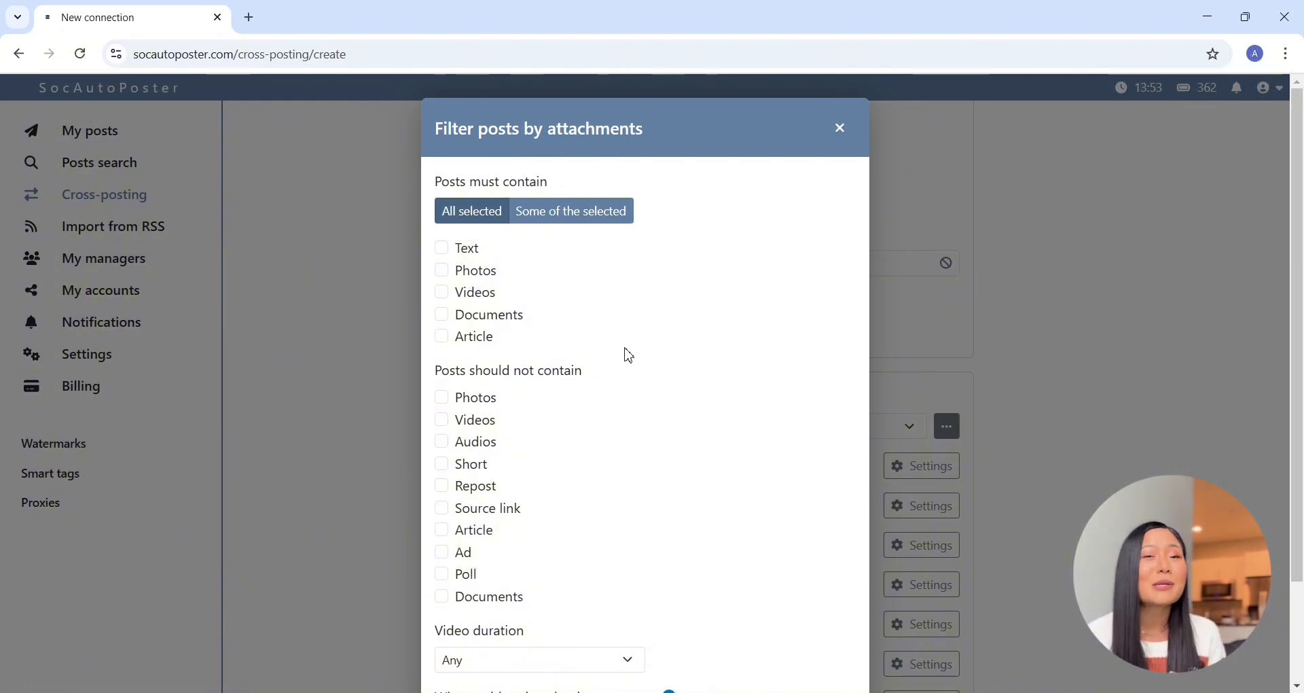
click(465, 250)
click(470, 272)
click(474, 293)
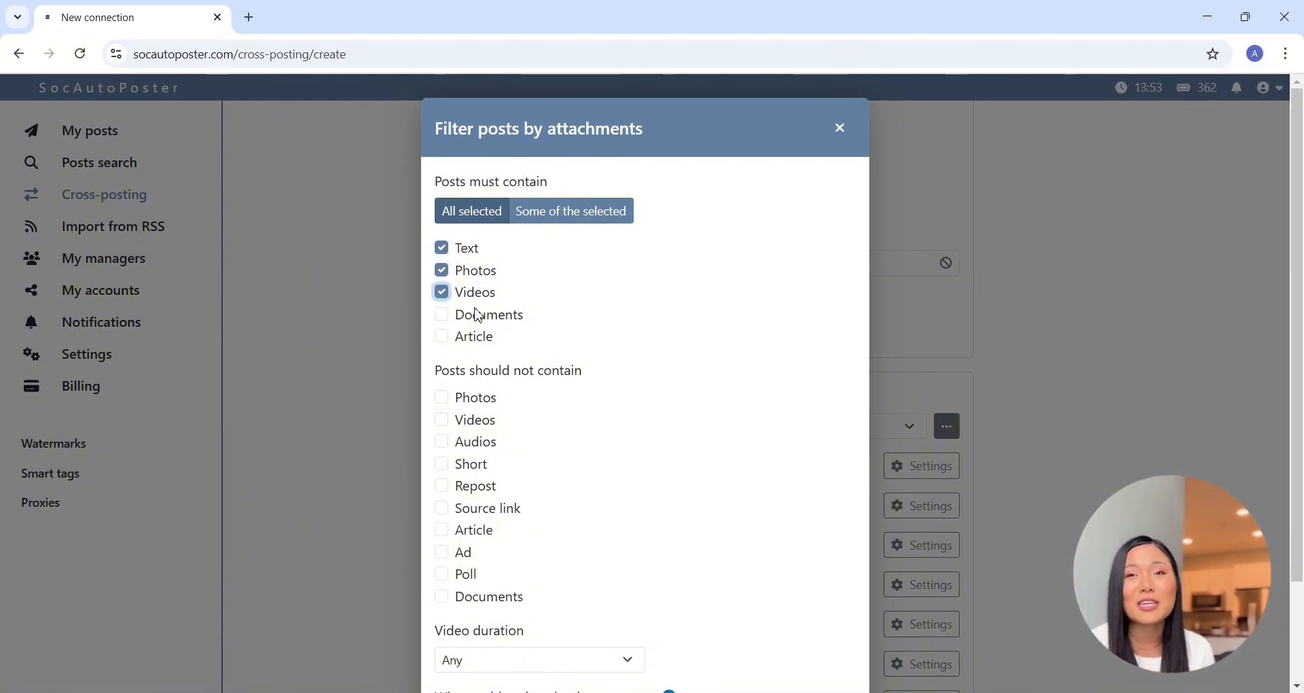
click(477, 316)
click(477, 337)
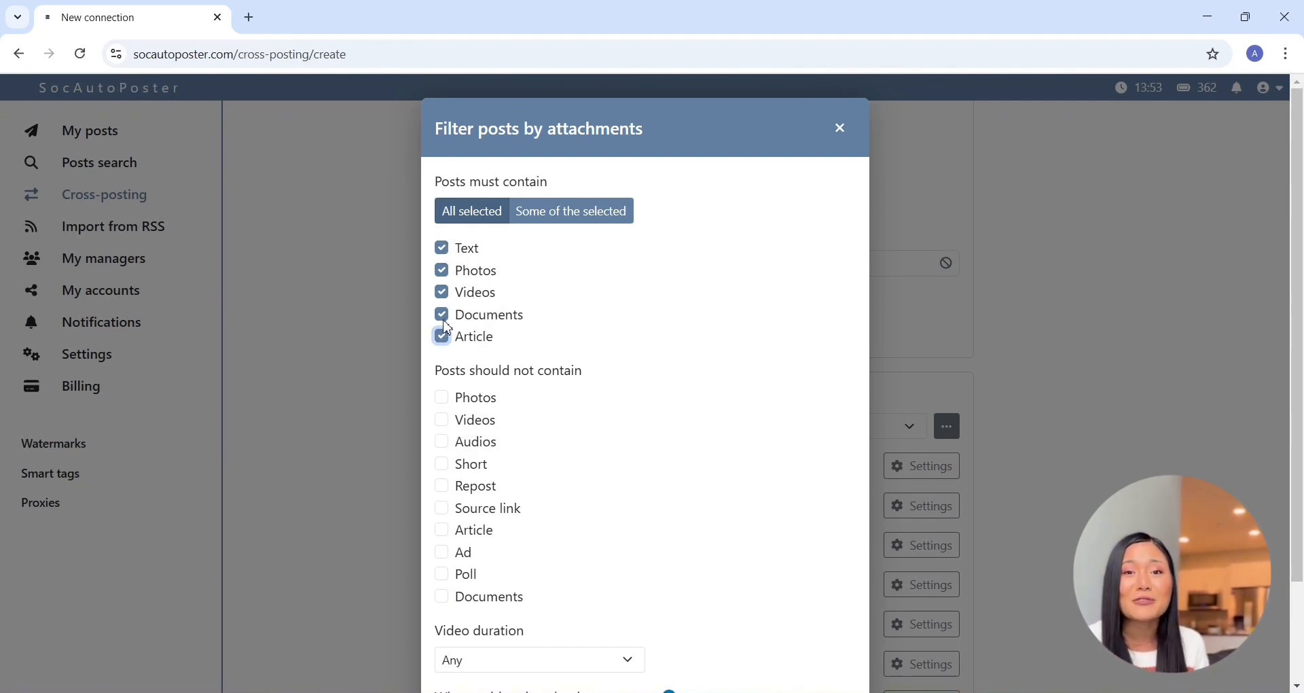
Set the required attachments to match Some of the selected and clear the Article and Documents requirements.
click(597, 219)
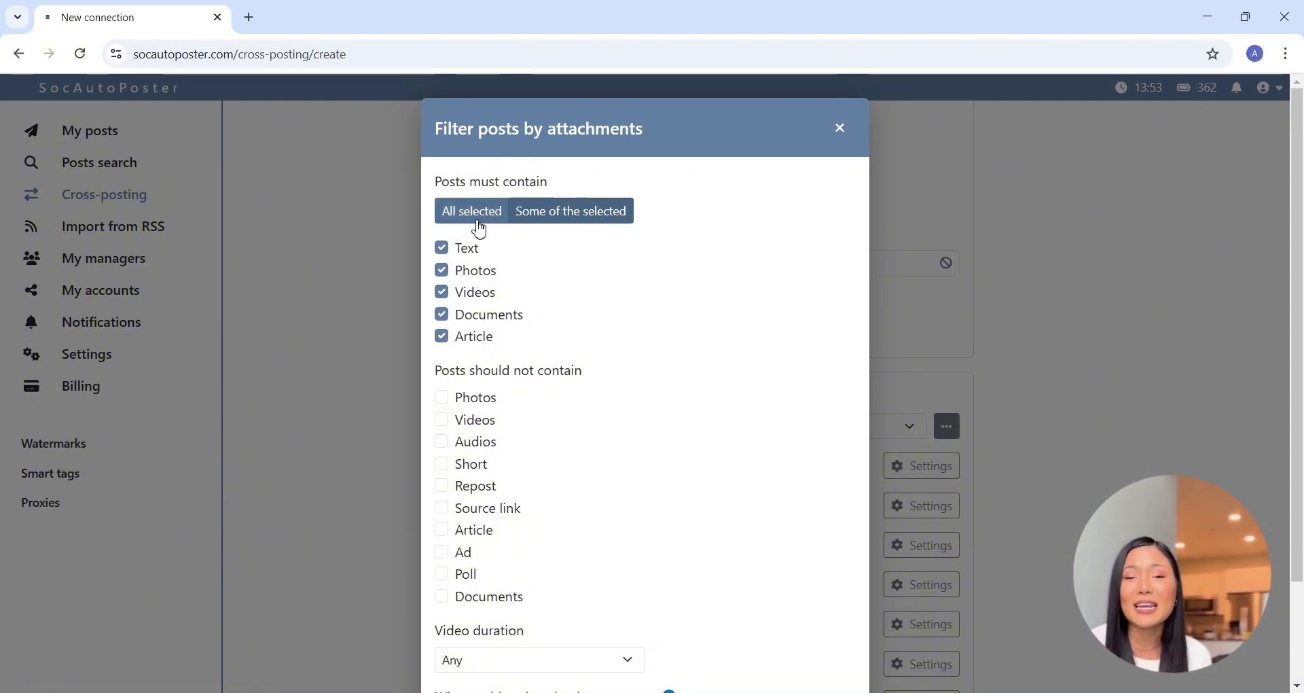
click(468, 337)
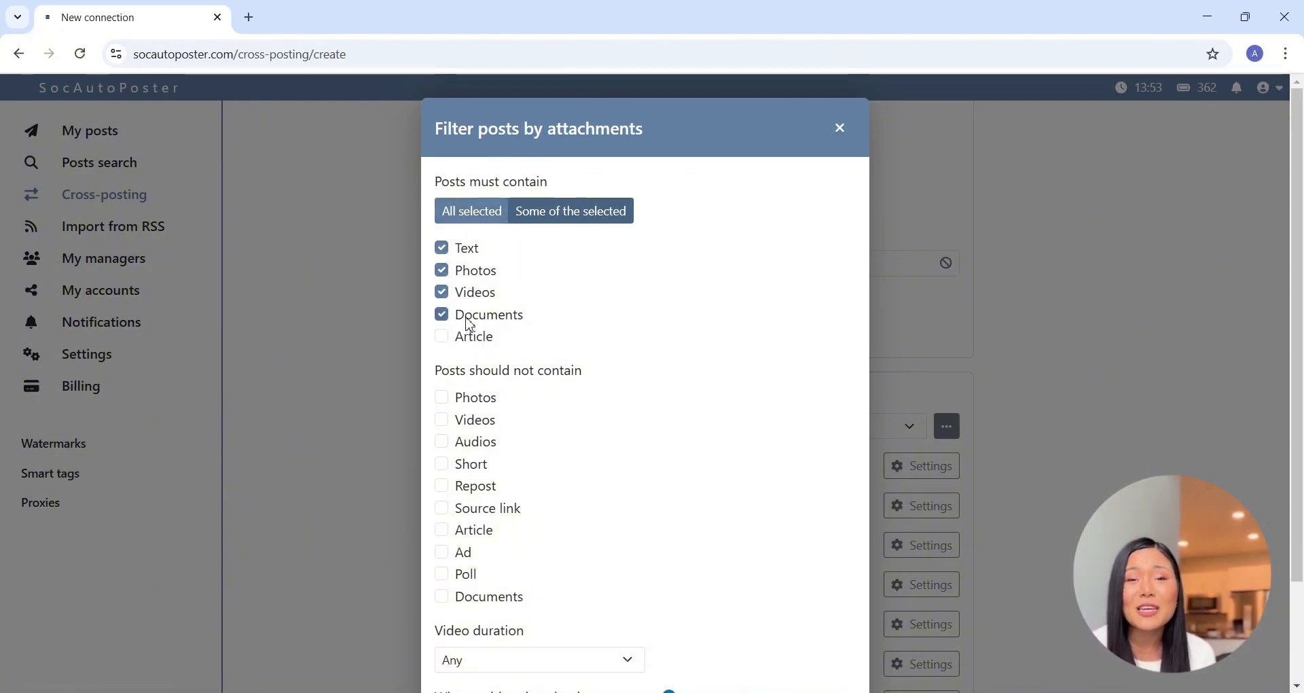
click(470, 316)
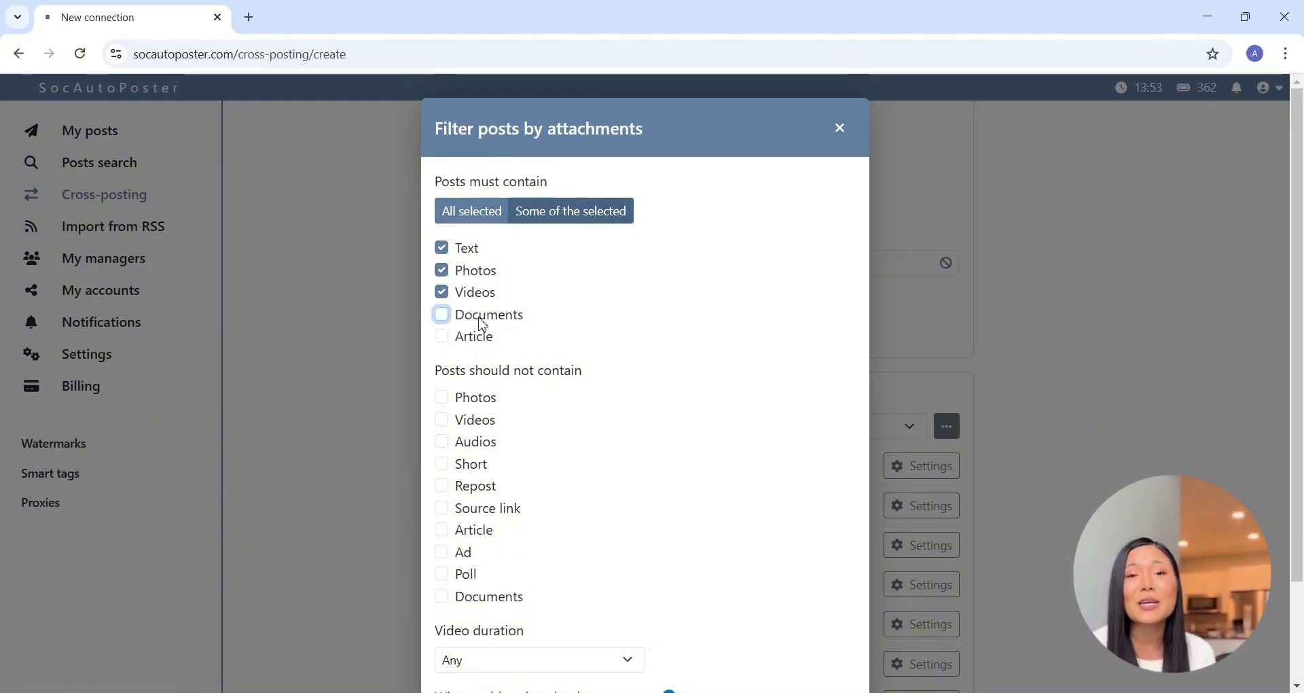
Clear the Text, Photos and Videos requirements, leaving the match mode on Some of the selected.
click(446, 210)
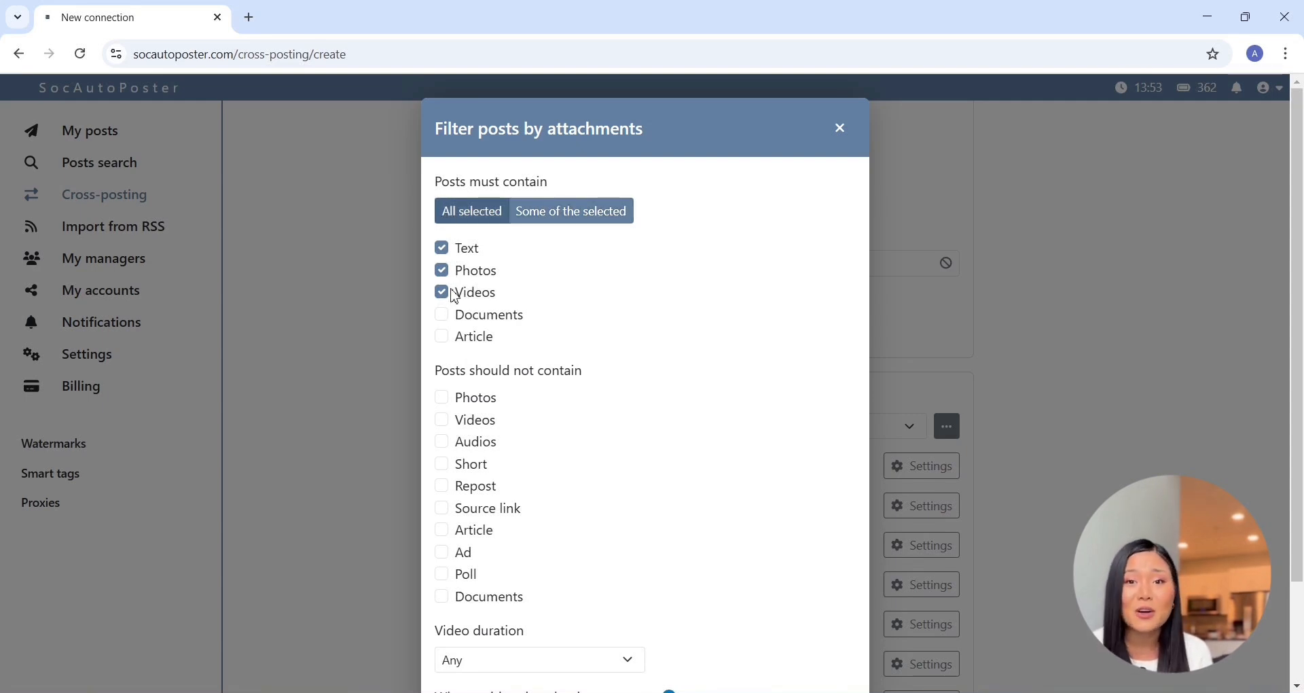
click(443, 248)
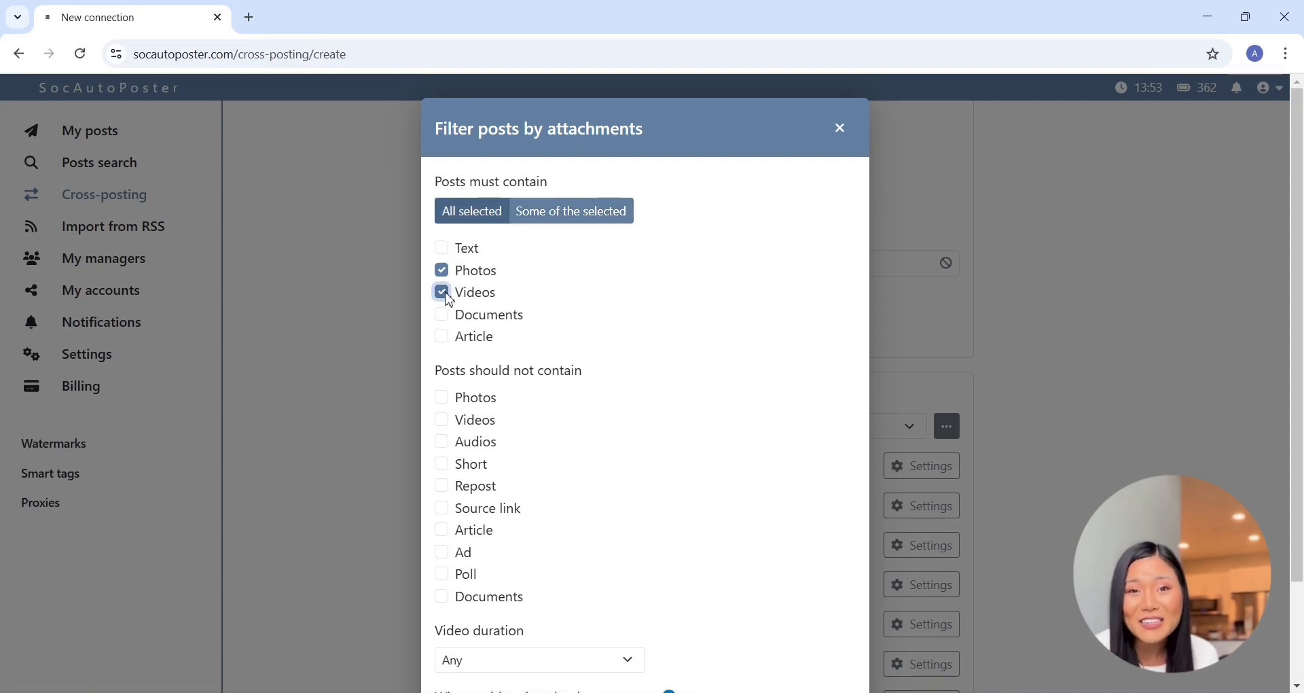
click(442, 292)
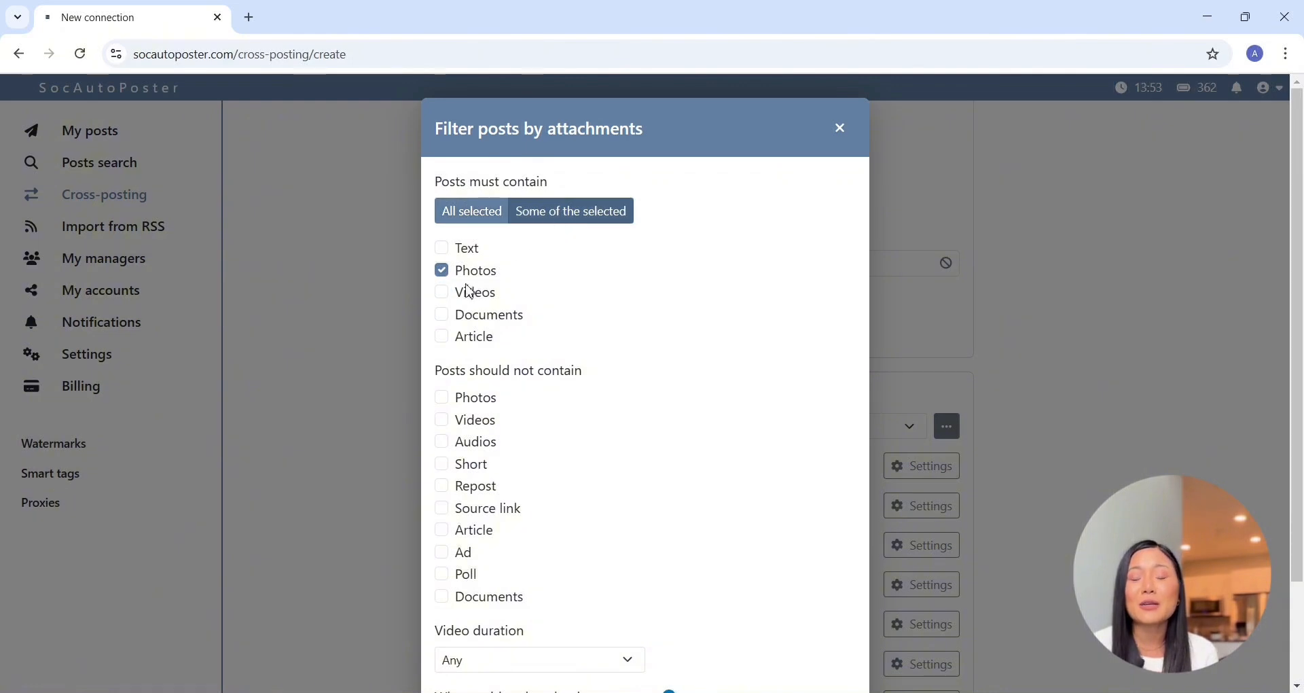
click(445, 296)
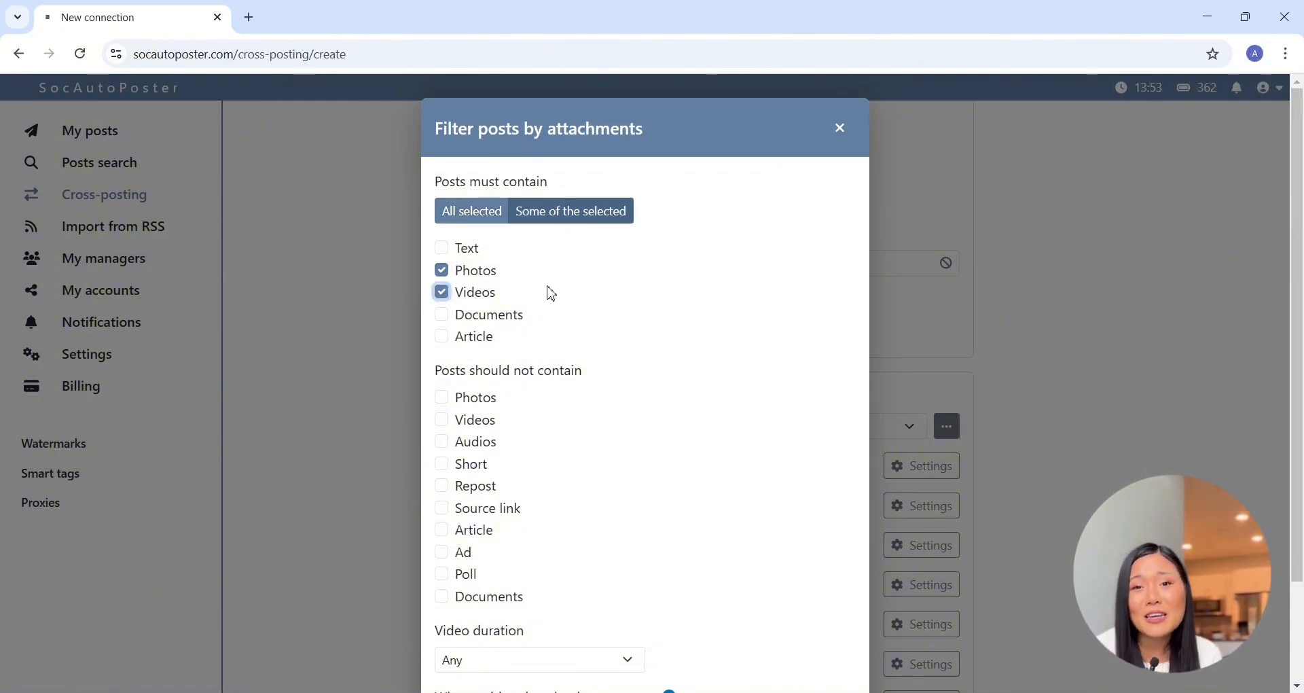
click(480, 275)
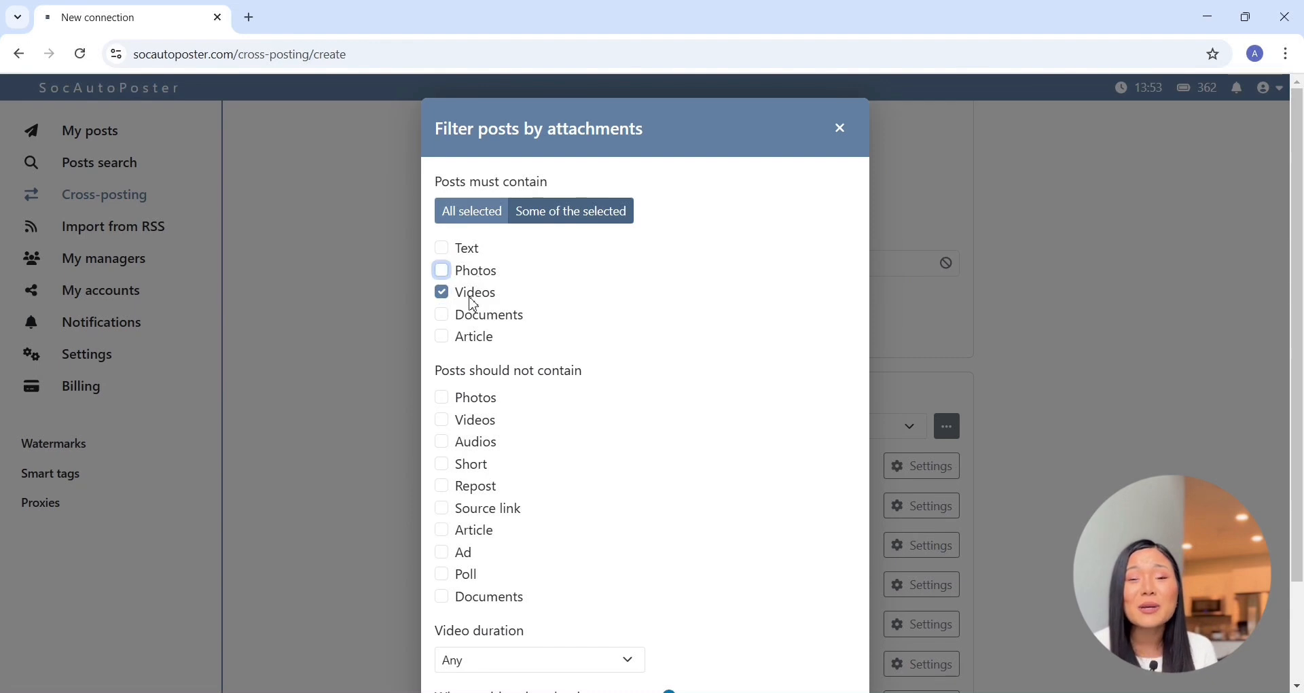
click(472, 298)
Exclude posts that contain an Ad and view the video duration options.
scroll(490, 406, down, 1)
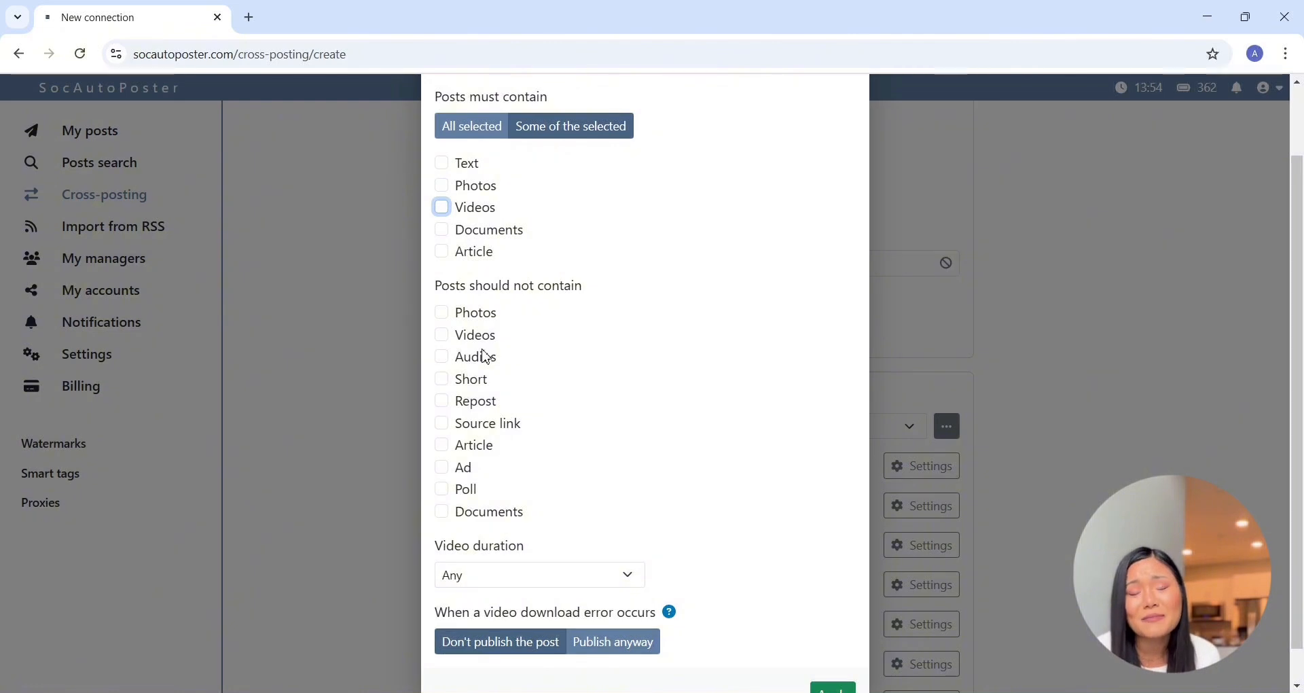
click(462, 468)
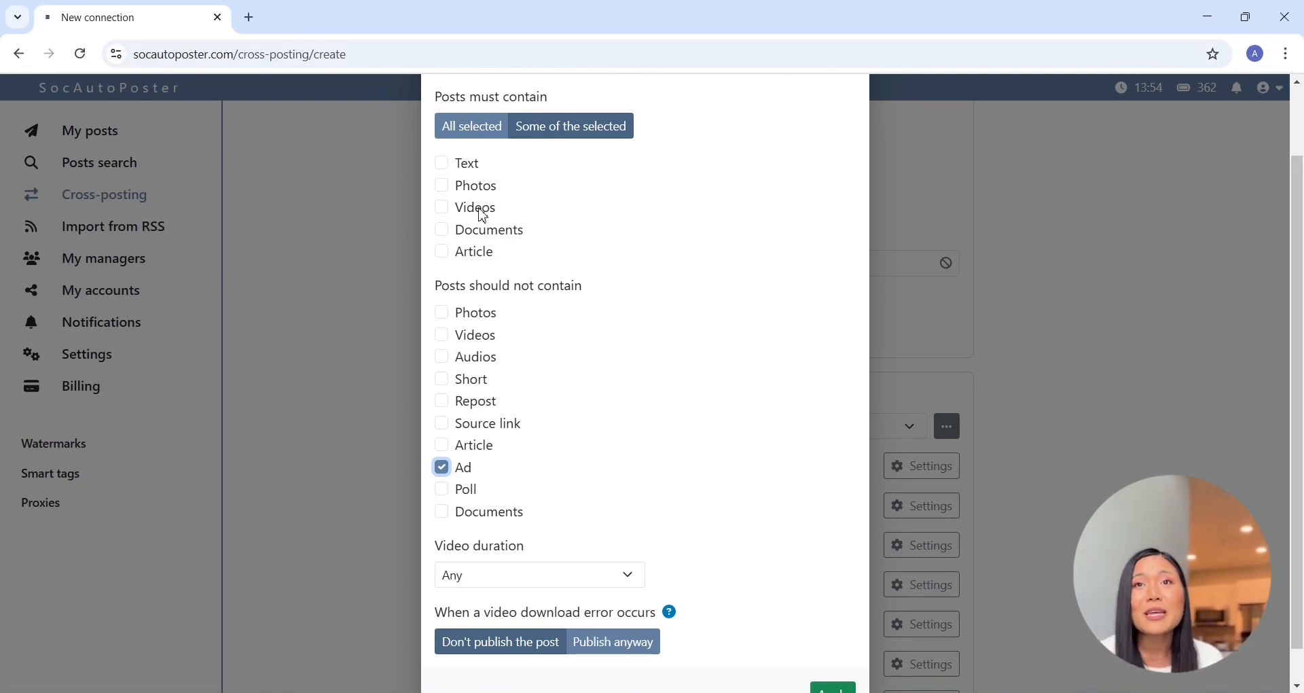
click(511, 571)
click(512, 575)
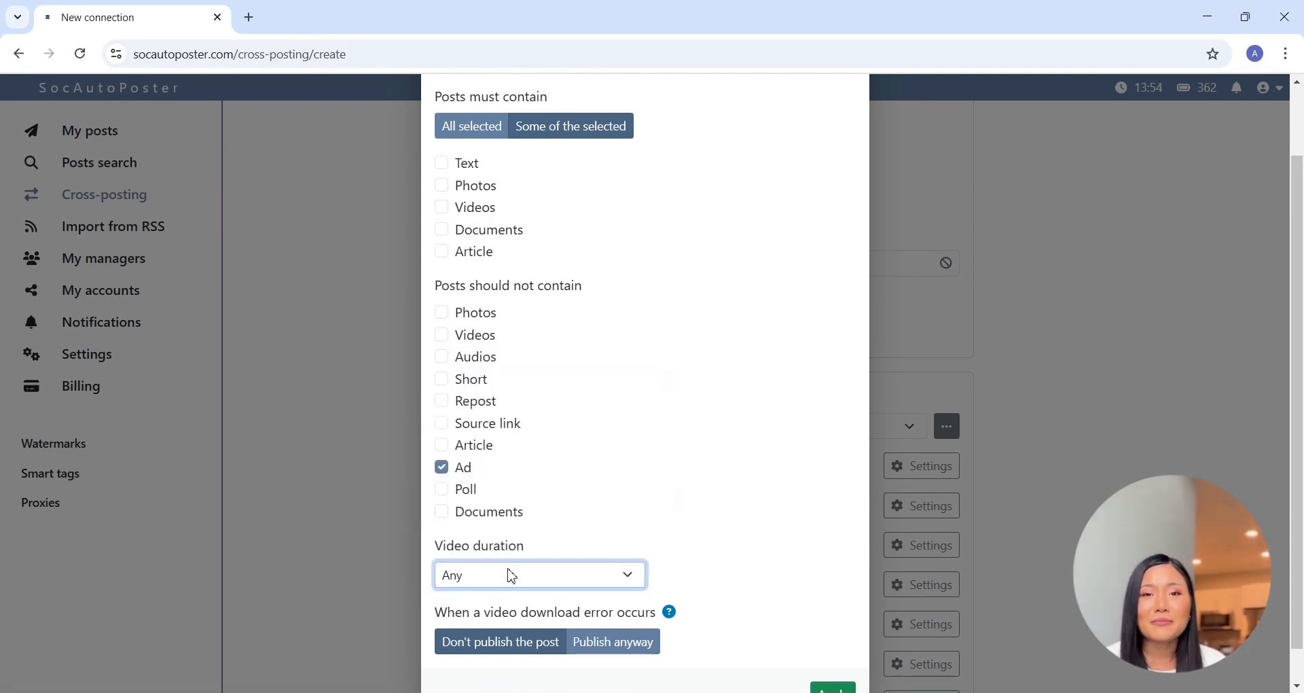
Try Publish anyway for video download errors and return the setting to Don't publish the post.
scroll(511, 575, down, 1)
click(621, 613)
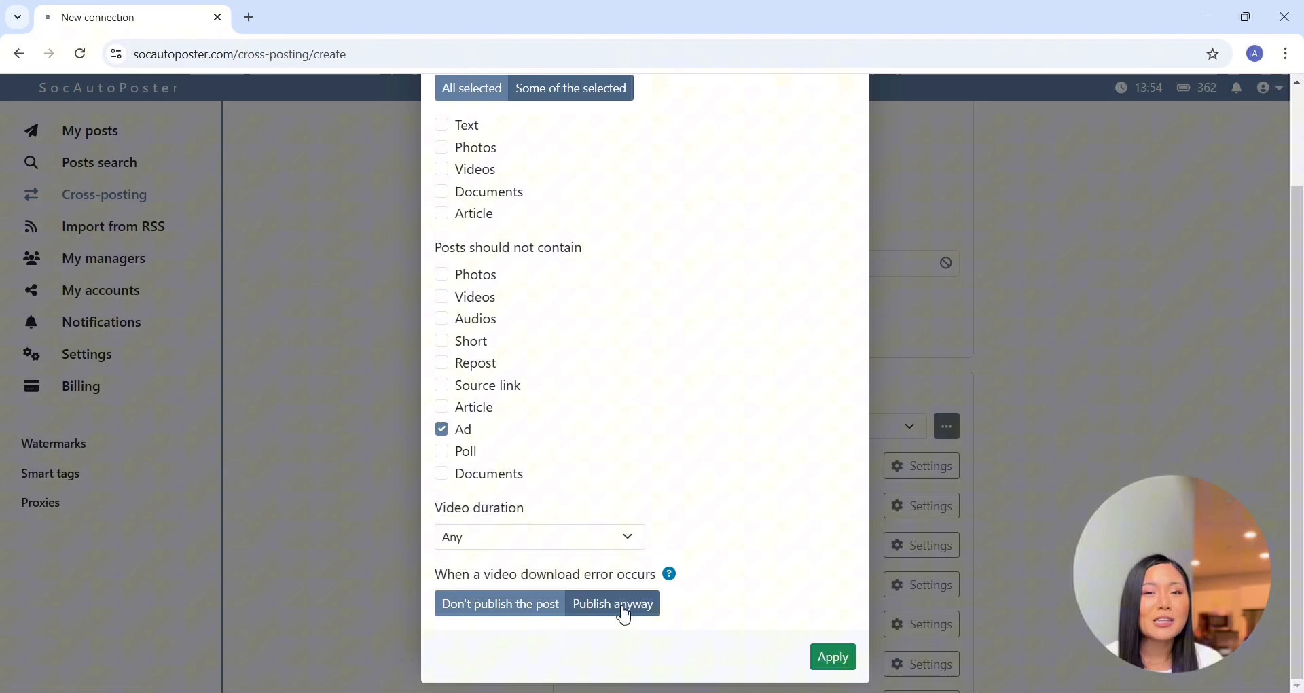
click(526, 605)
click(593, 603)
click(511, 608)
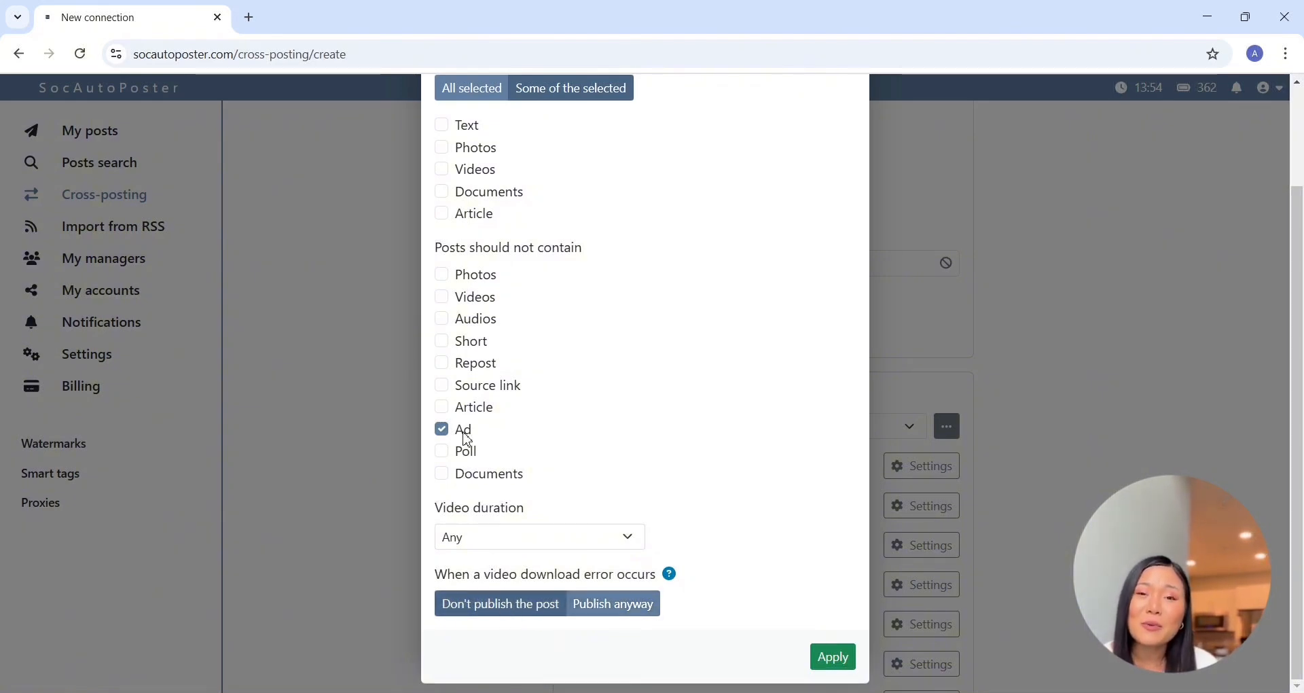
Remove the Ad exclusion and apply the attachments filter.
drag(464, 435, 474, 430)
click(442, 429)
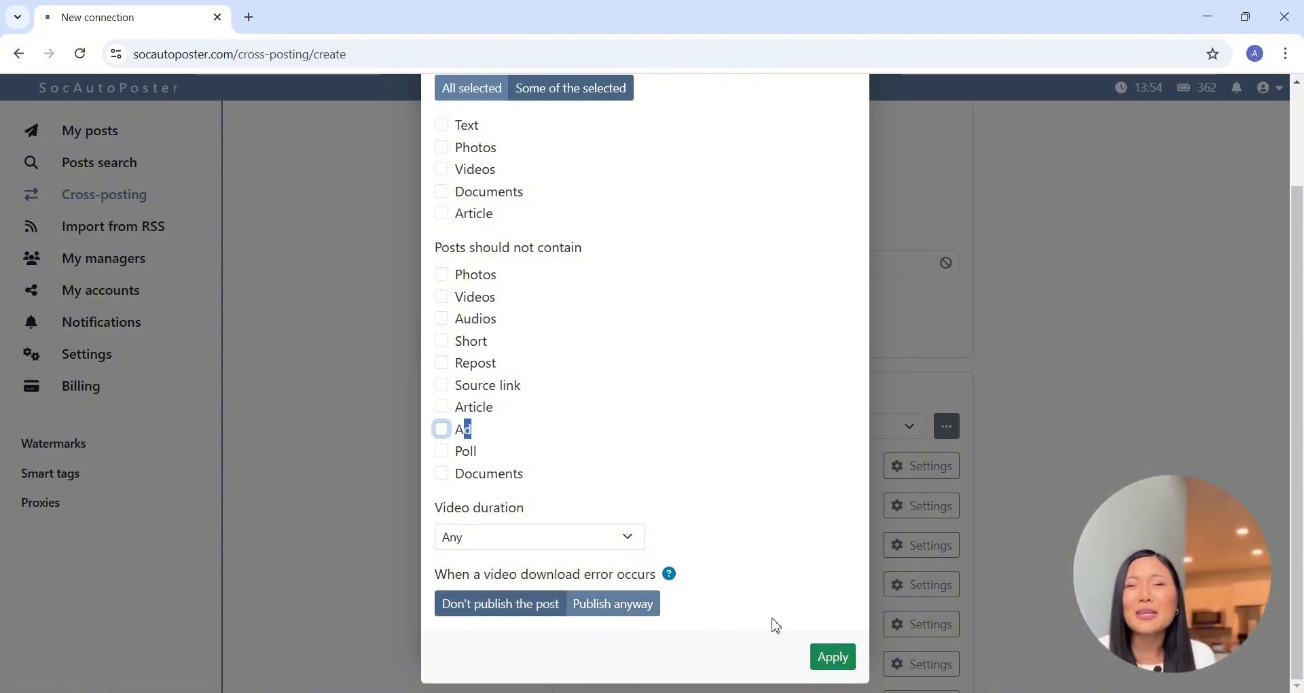
click(744, 573)
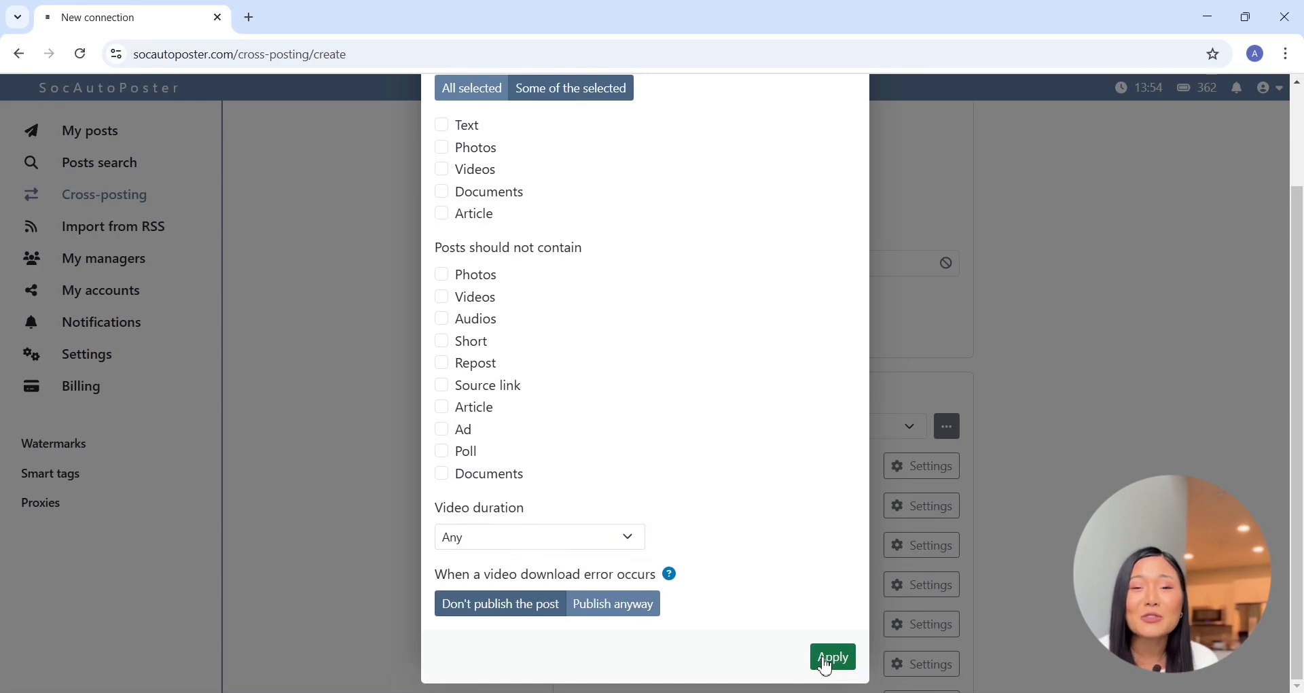
click(829, 658)
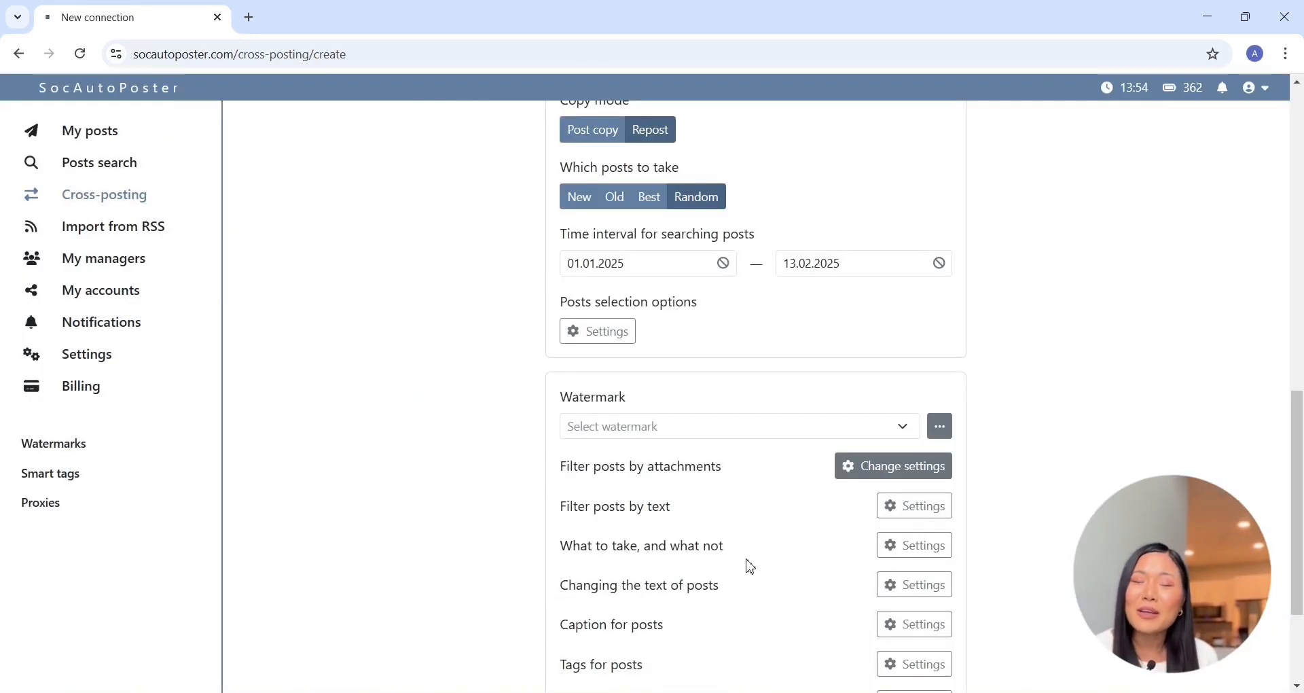
Review the applied attachments filter settings and close them without changes.
click(916, 478)
scroll(701, 484, down, 3)
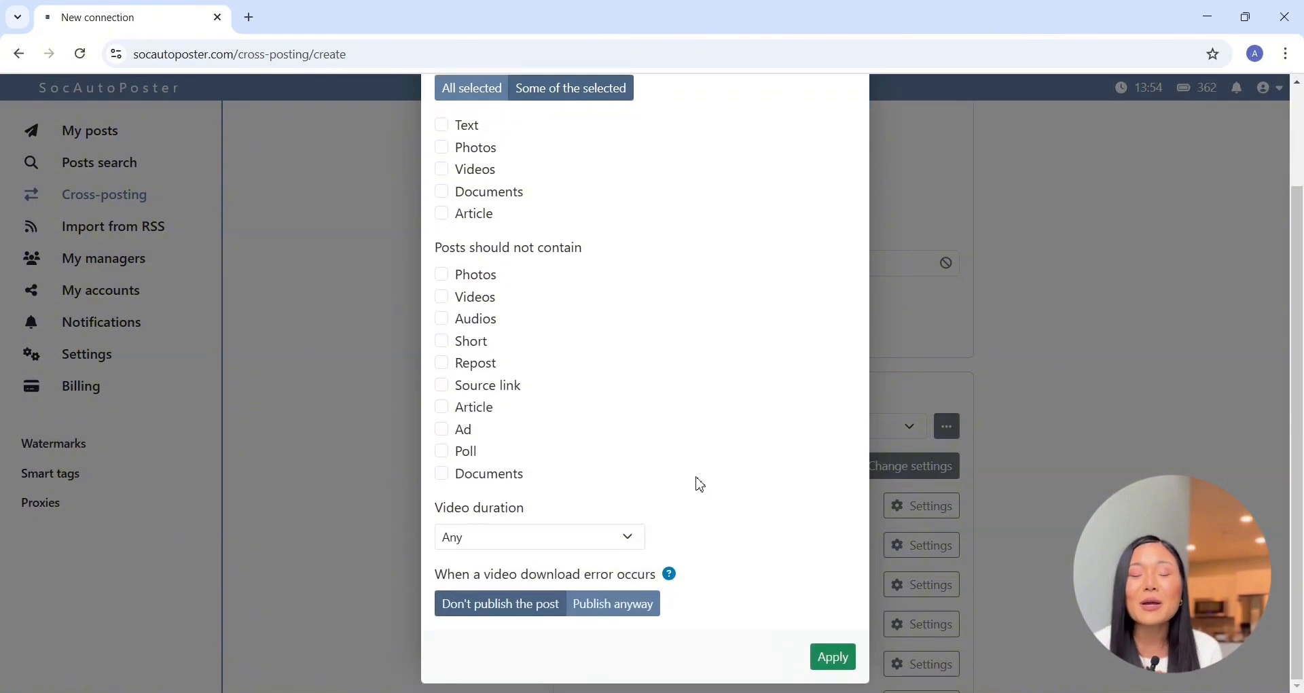
scroll(701, 484, up, 2)
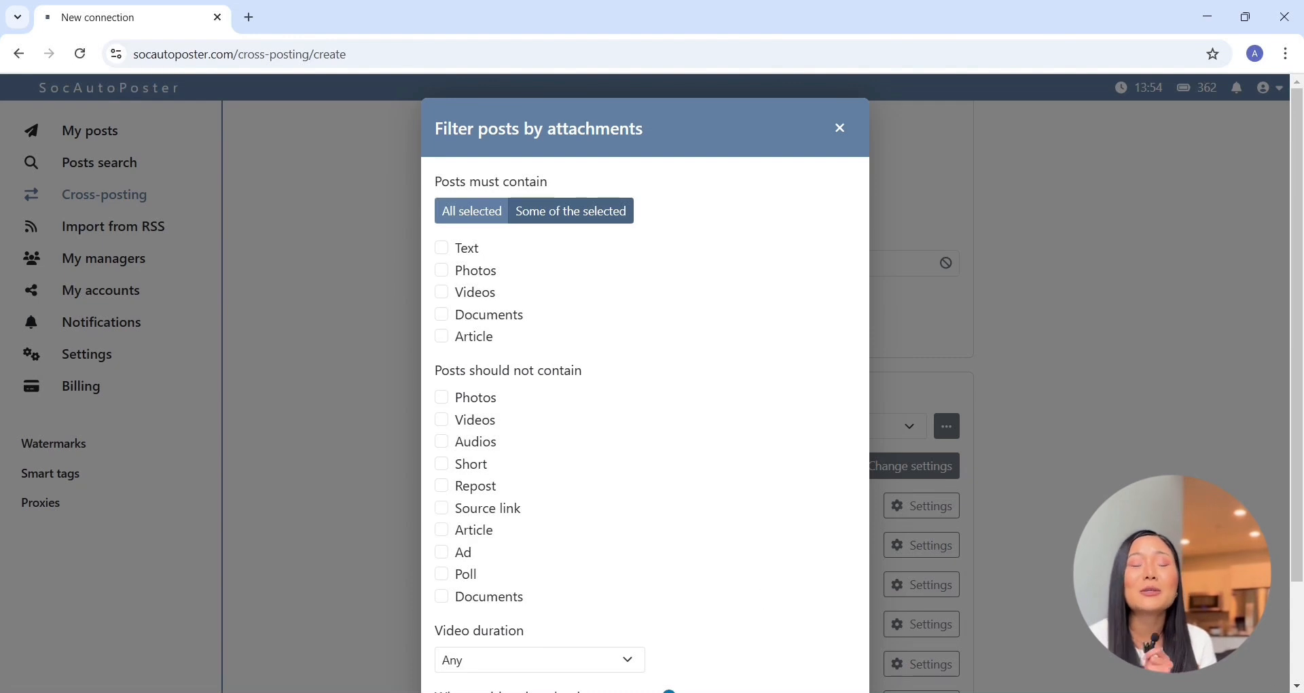
key(Escape)
Examine the text filter's stop words, white list, link, tag, phone number and author availability, and text length limits.
click(917, 509)
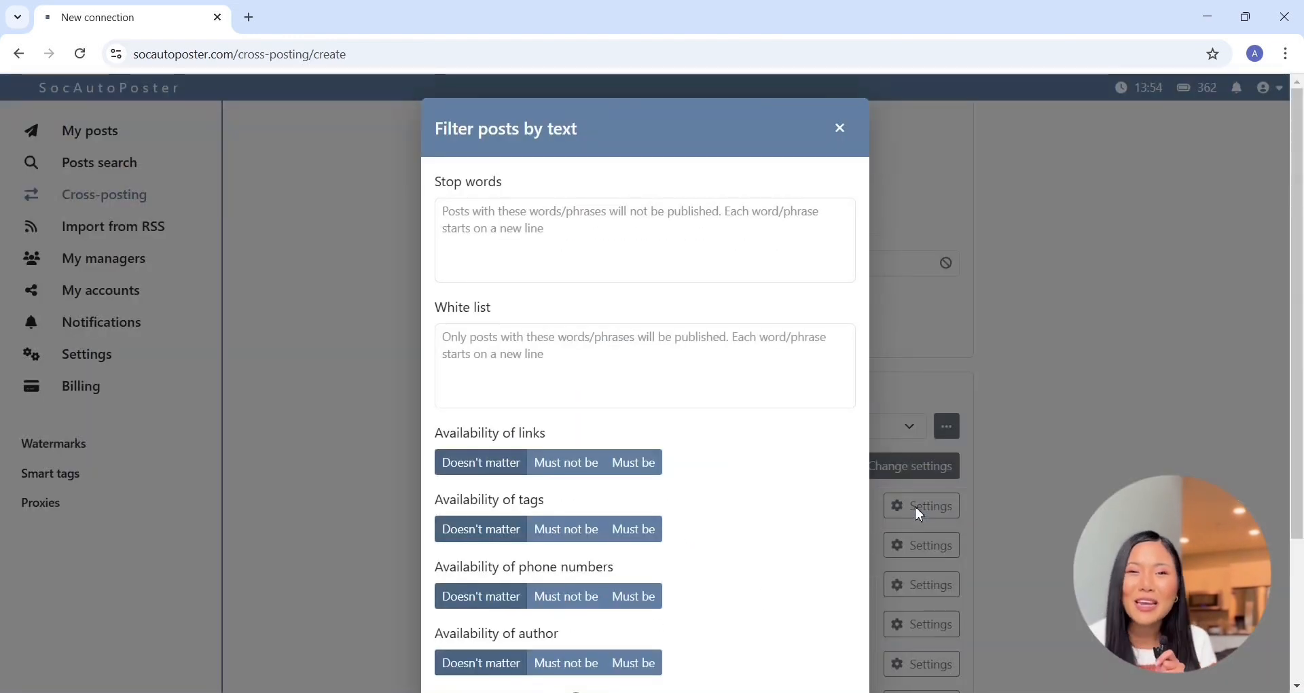
click(582, 233)
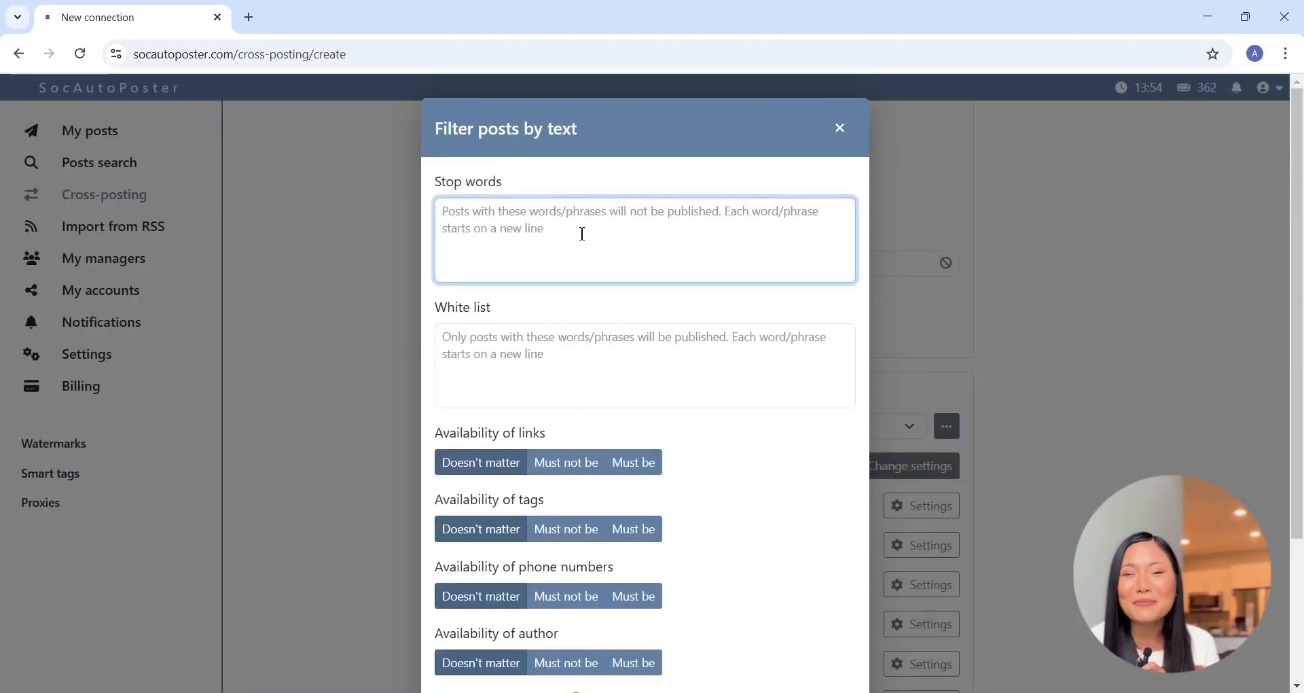
click(486, 354)
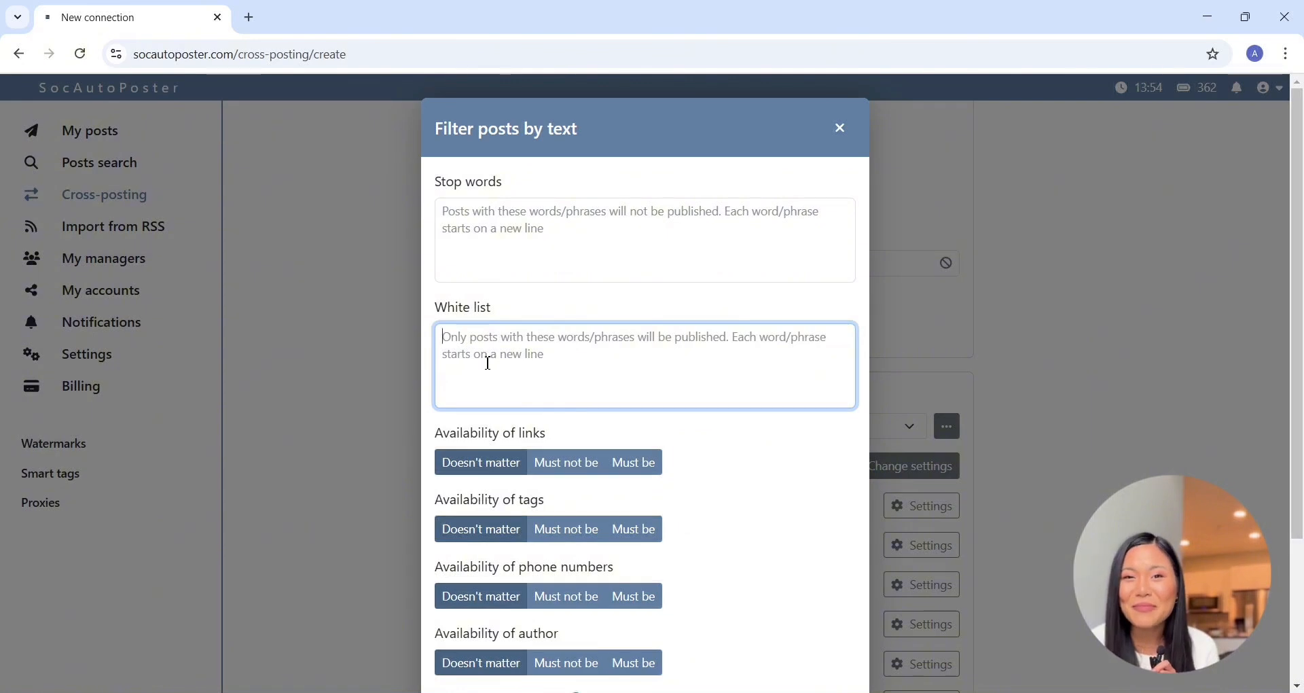
scroll(521, 463, down, 3)
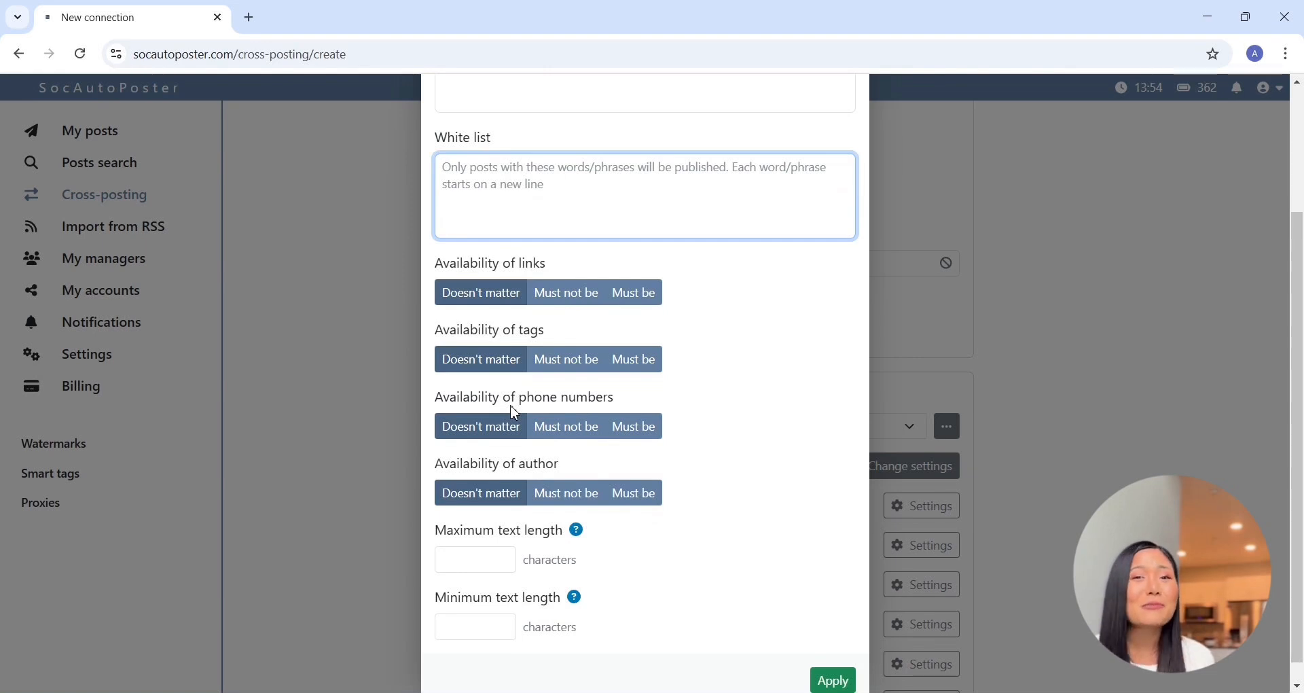
scroll(612, 259, up, 3)
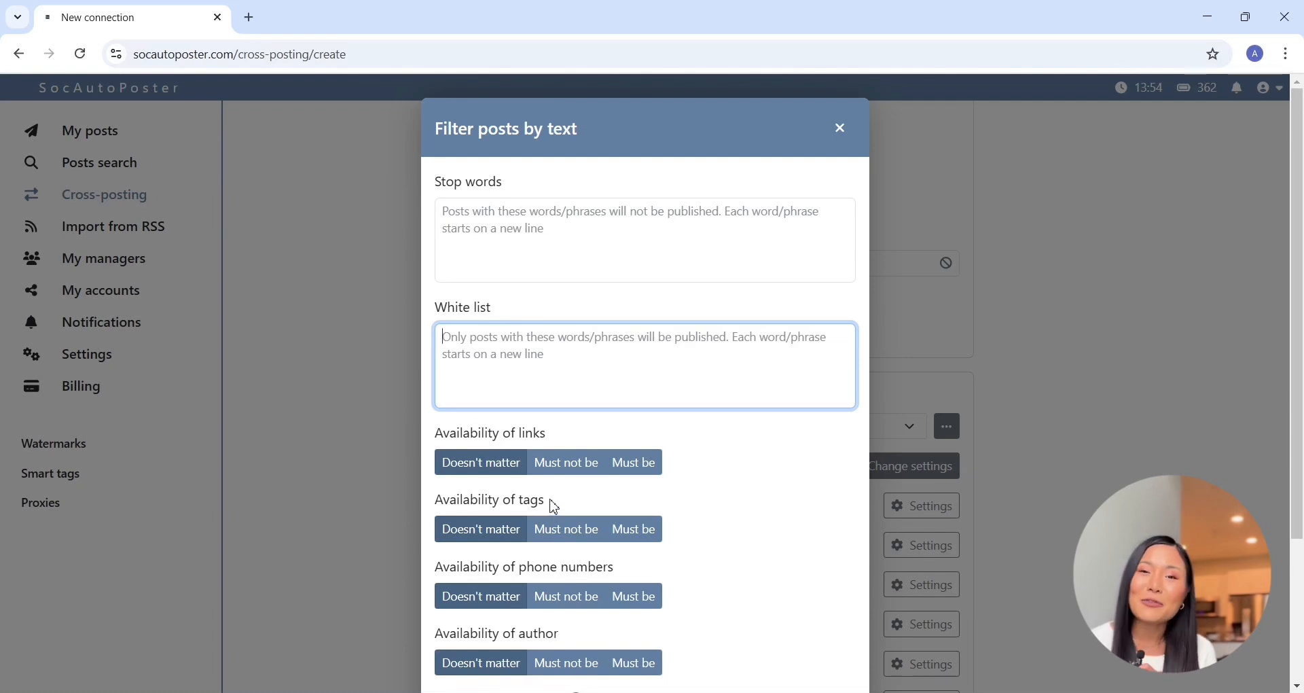
scroll(726, 516, down, 2)
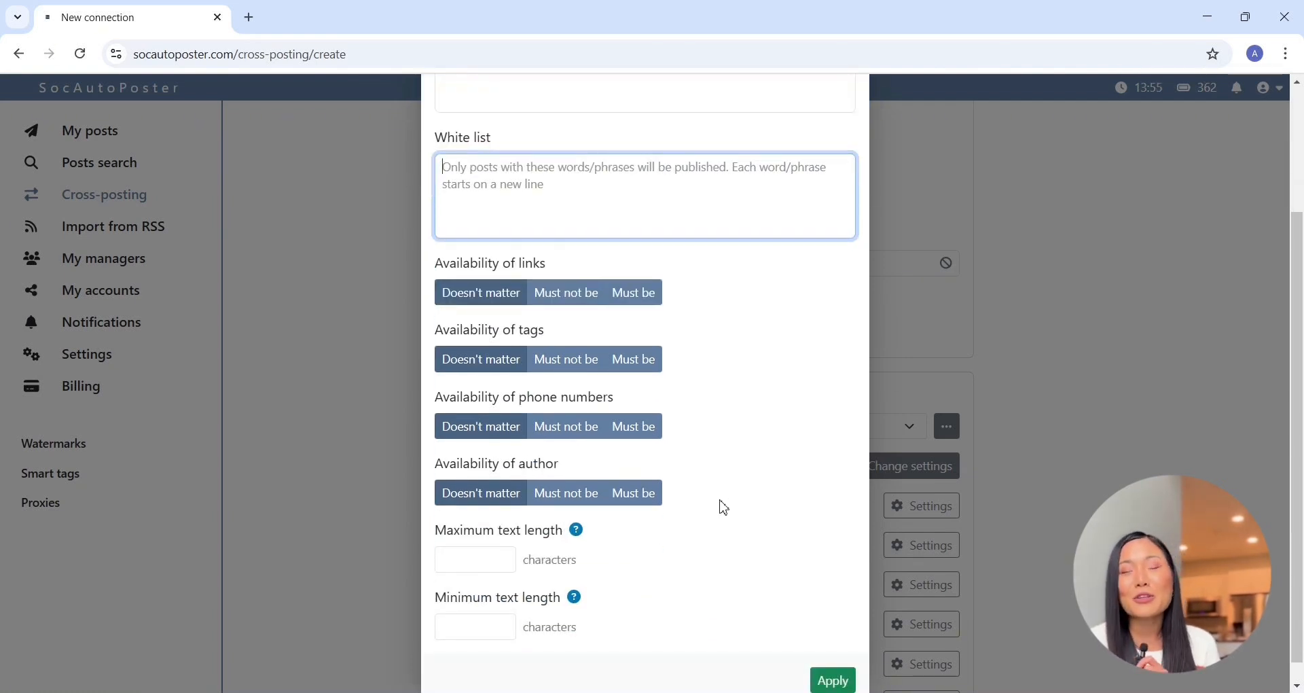
click(474, 559)
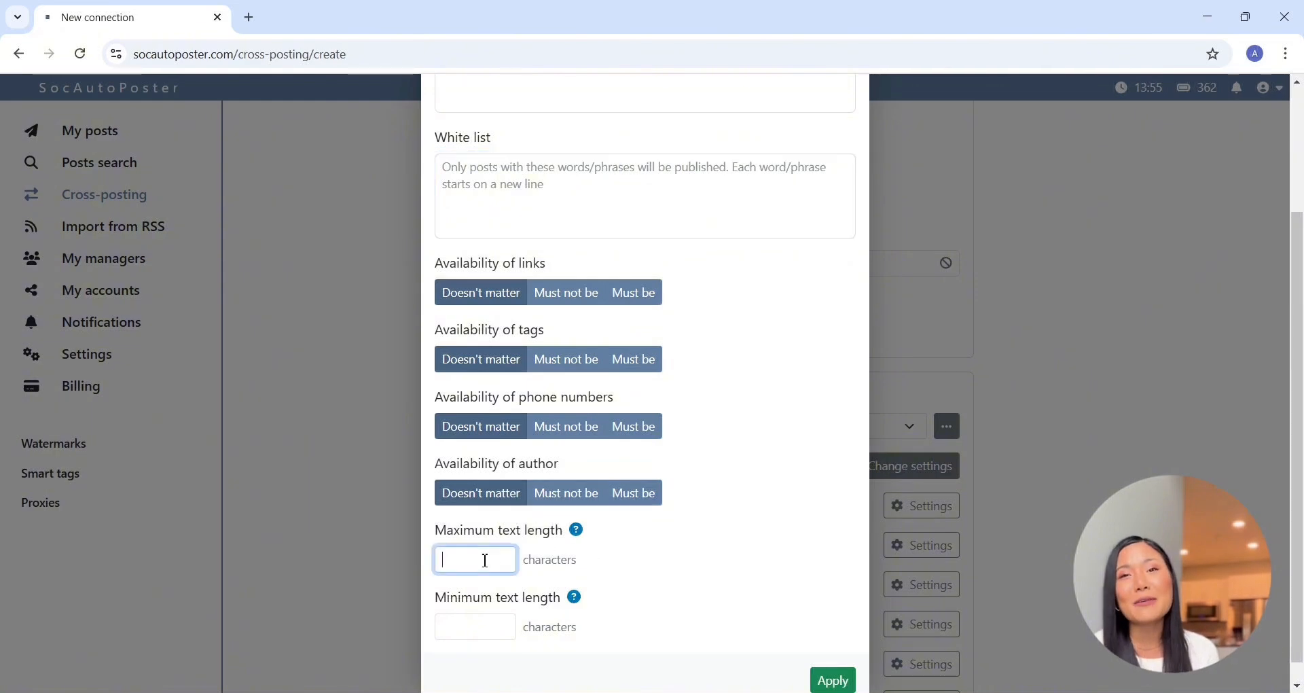
click(472, 629)
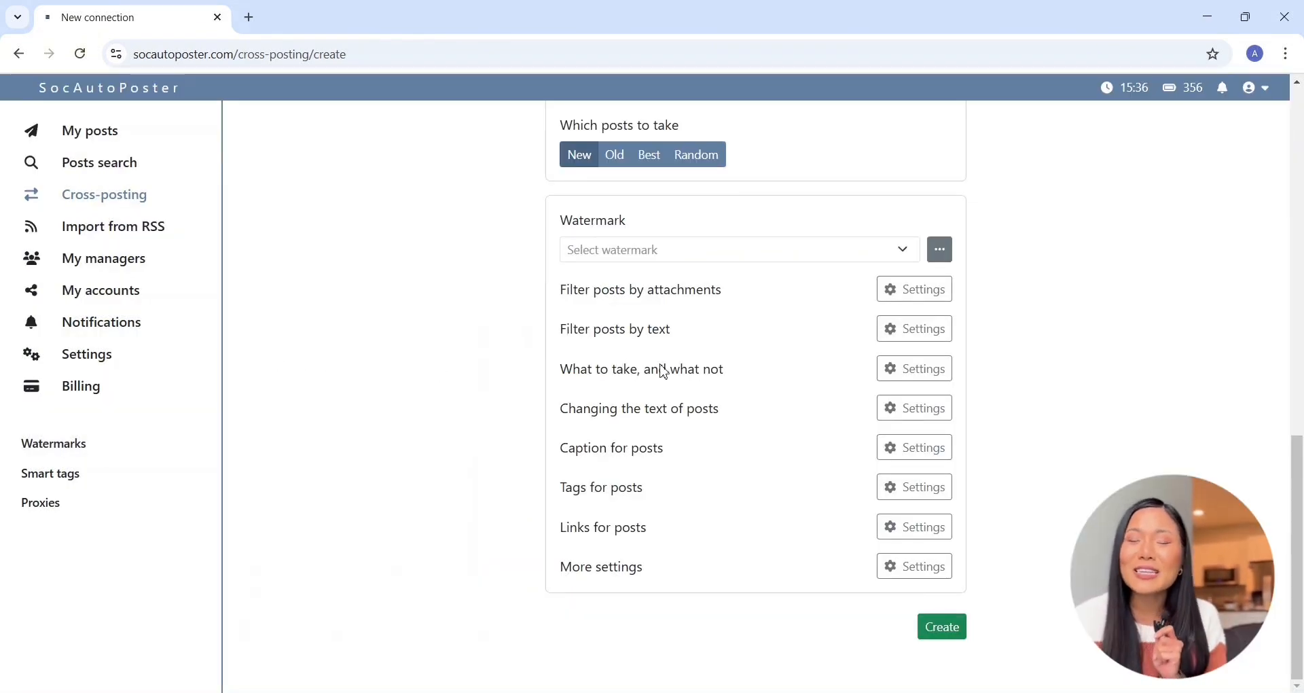
Add a text replacement rule to the post text changes that replaces "red" with "green".
click(914, 409)
click(653, 229)
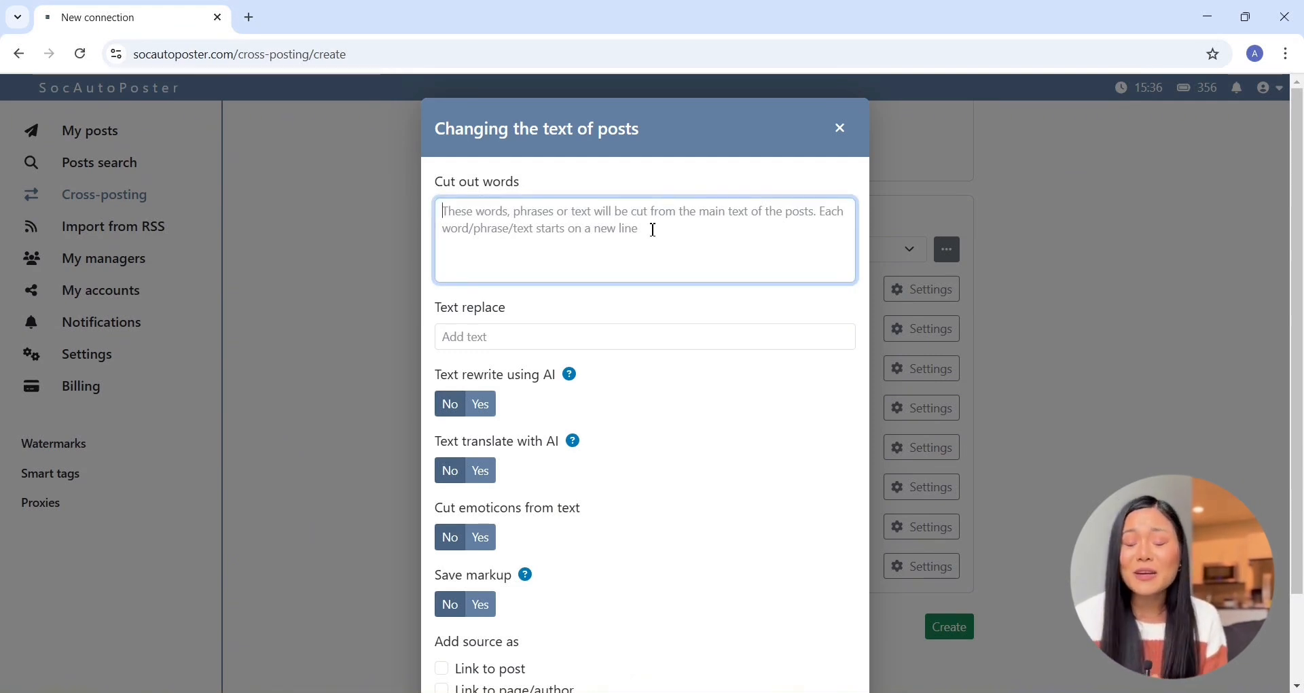
scroll(654, 229, down, 1)
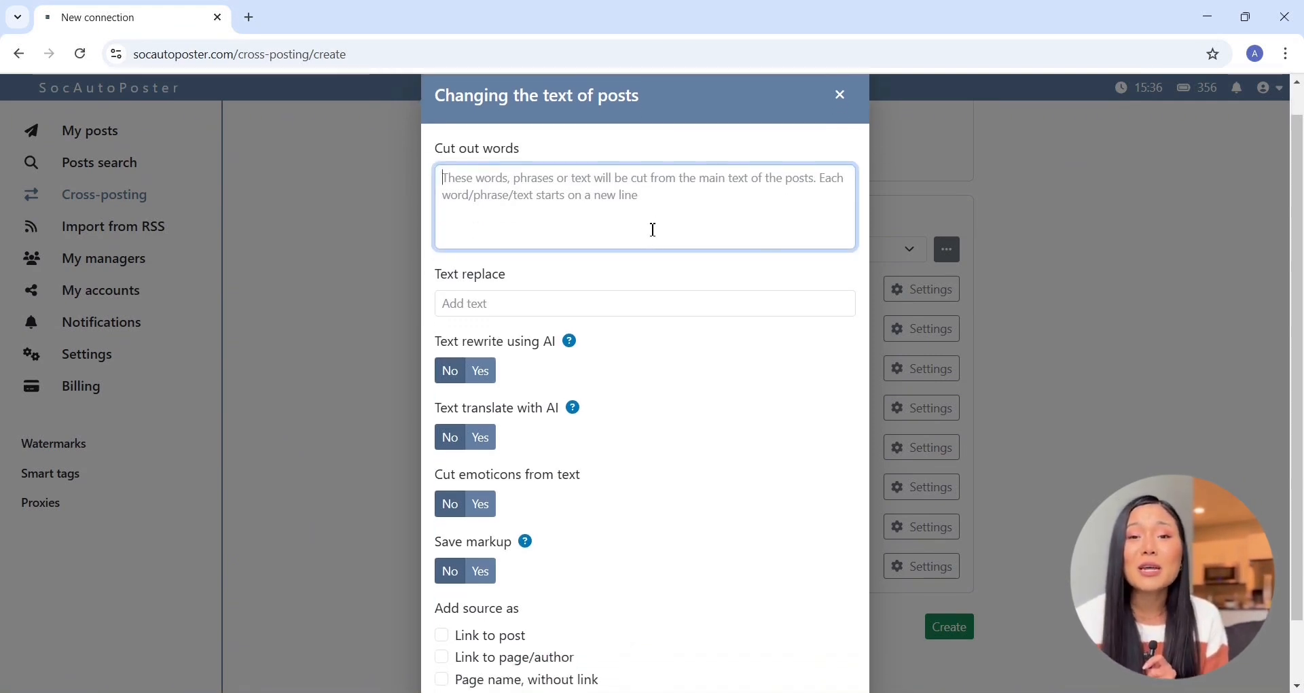
scroll(654, 231, down, 1)
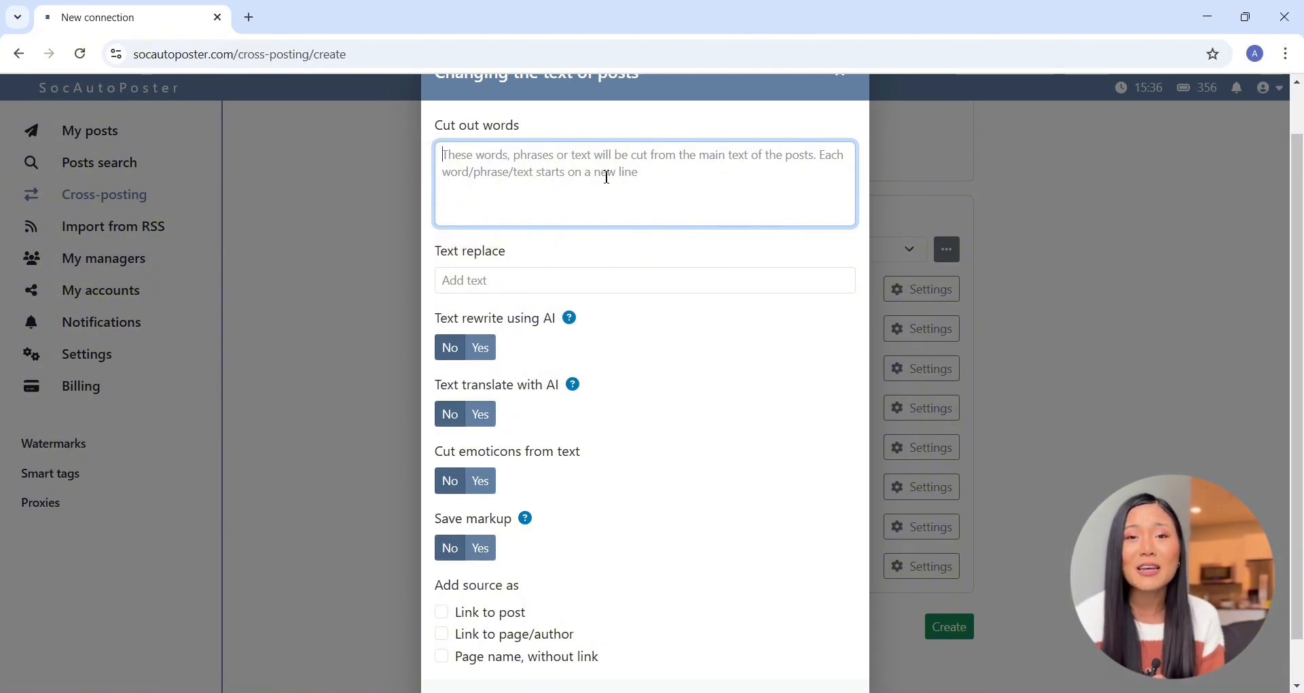
scroll(608, 177, up, 1)
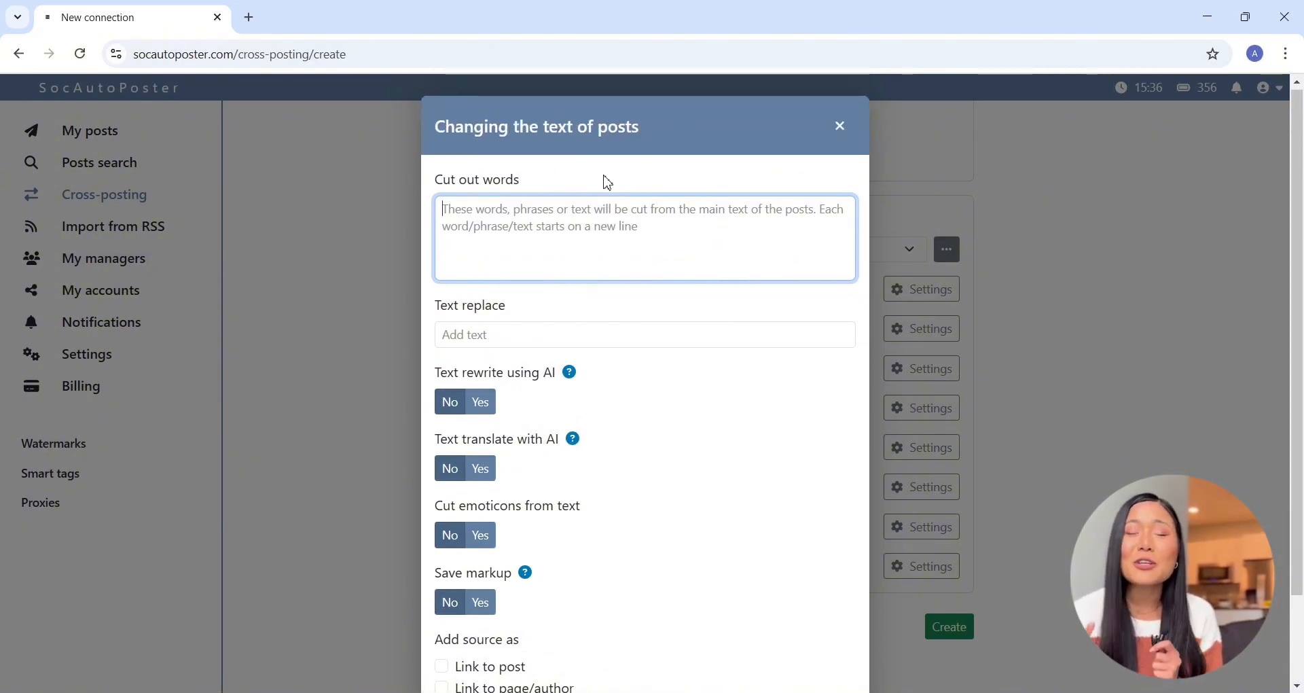
click(536, 331)
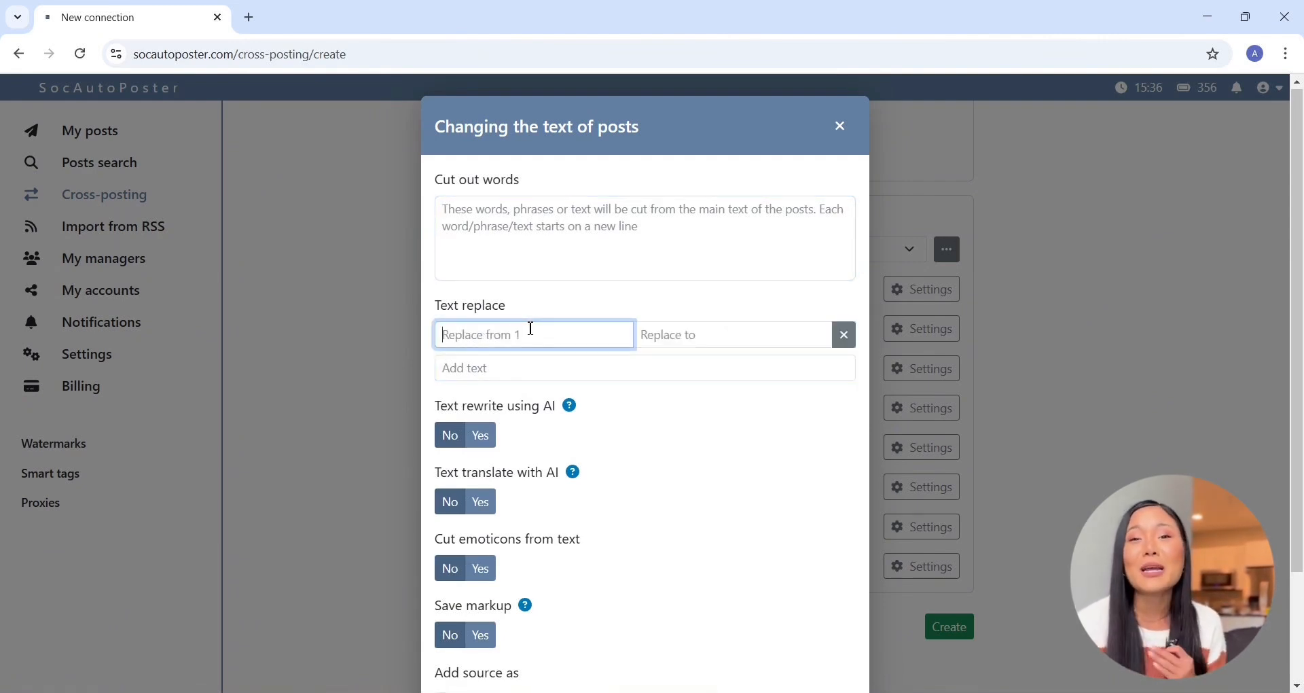
text(red)
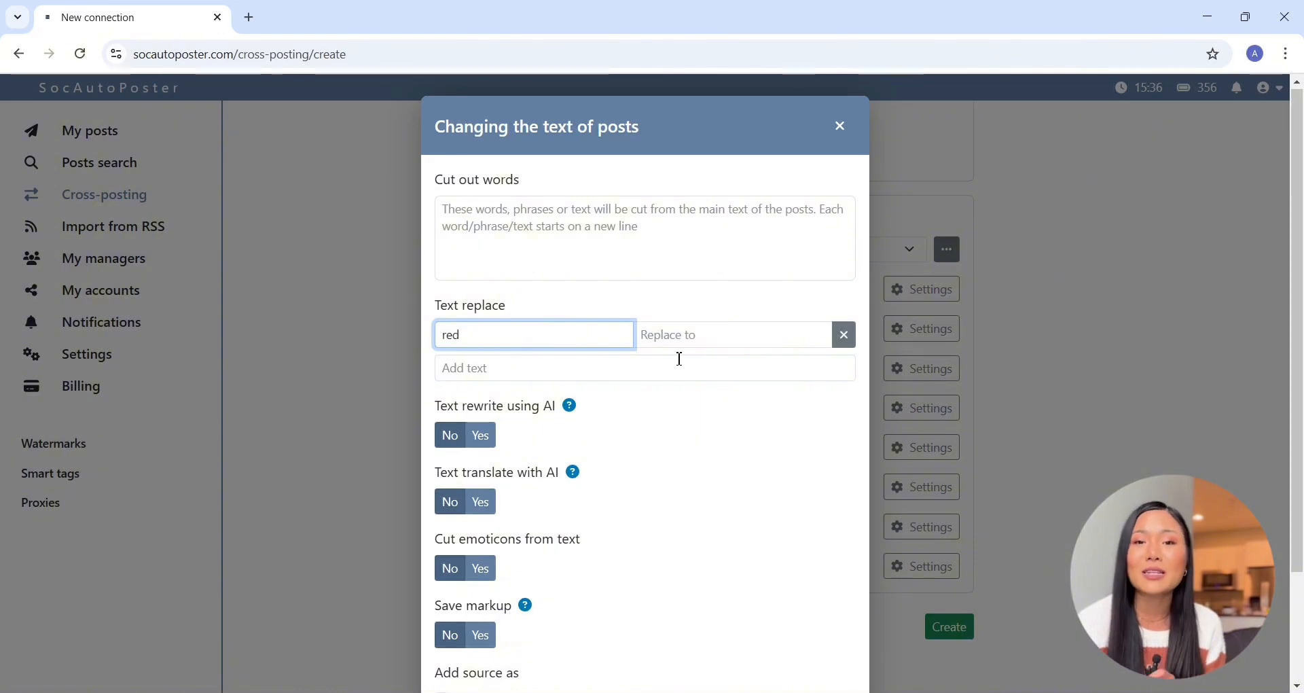
click(733, 342)
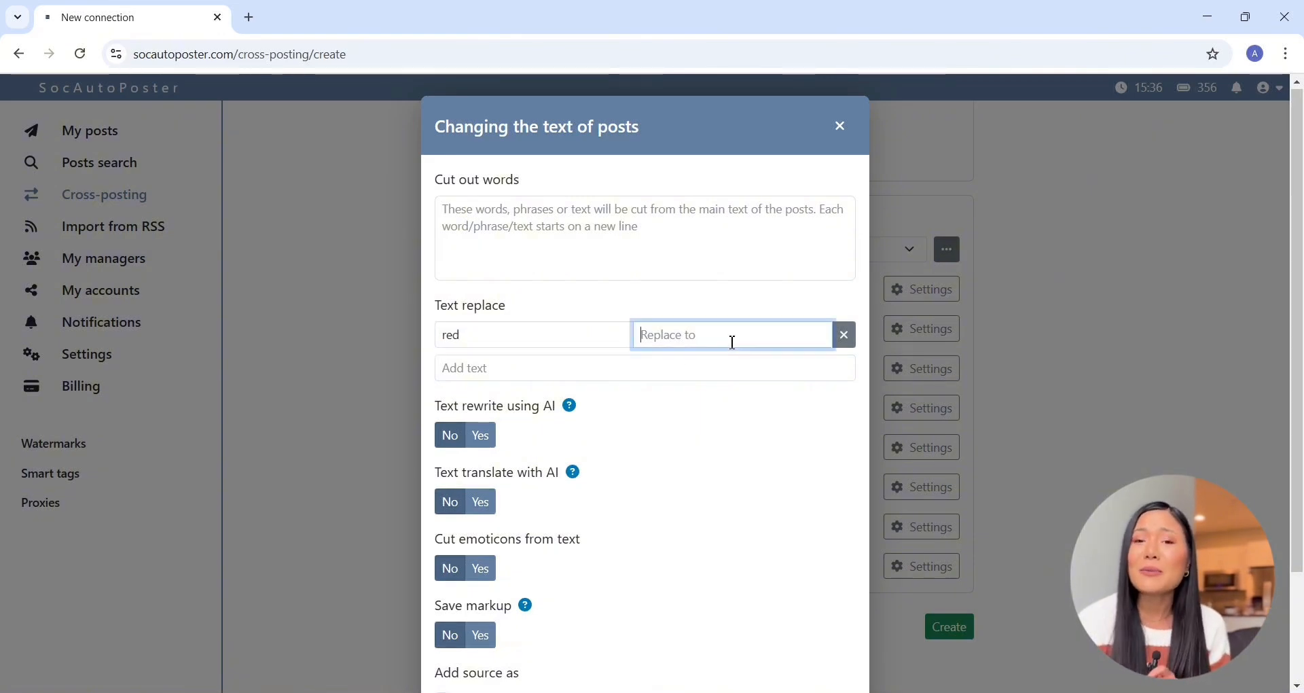
text(green)
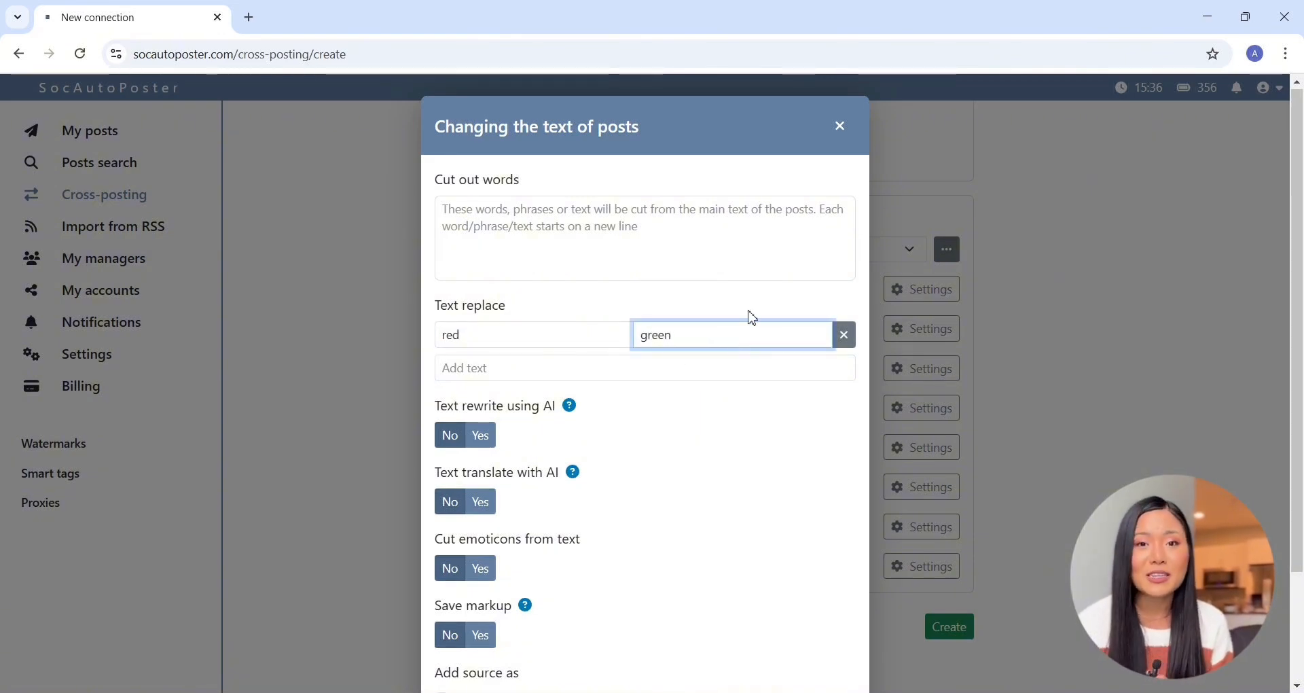
Add three blank text replacement rows and remove them again.
click(621, 367)
click(601, 399)
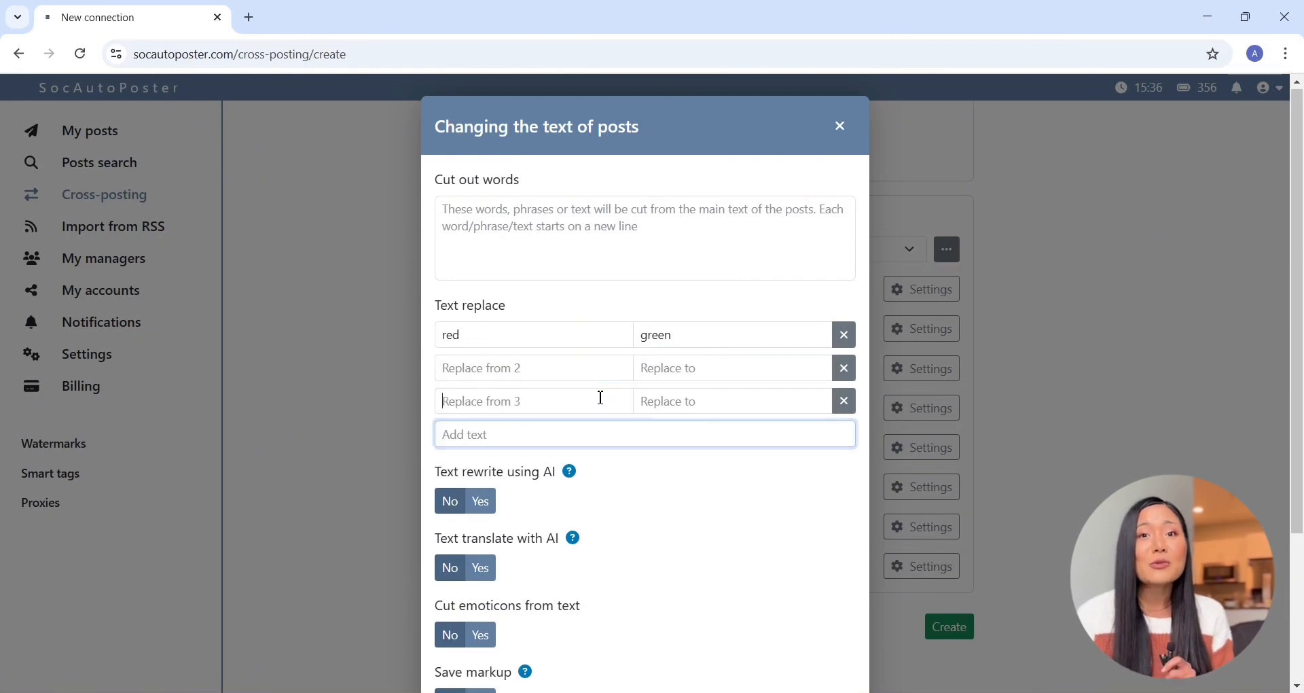
click(578, 431)
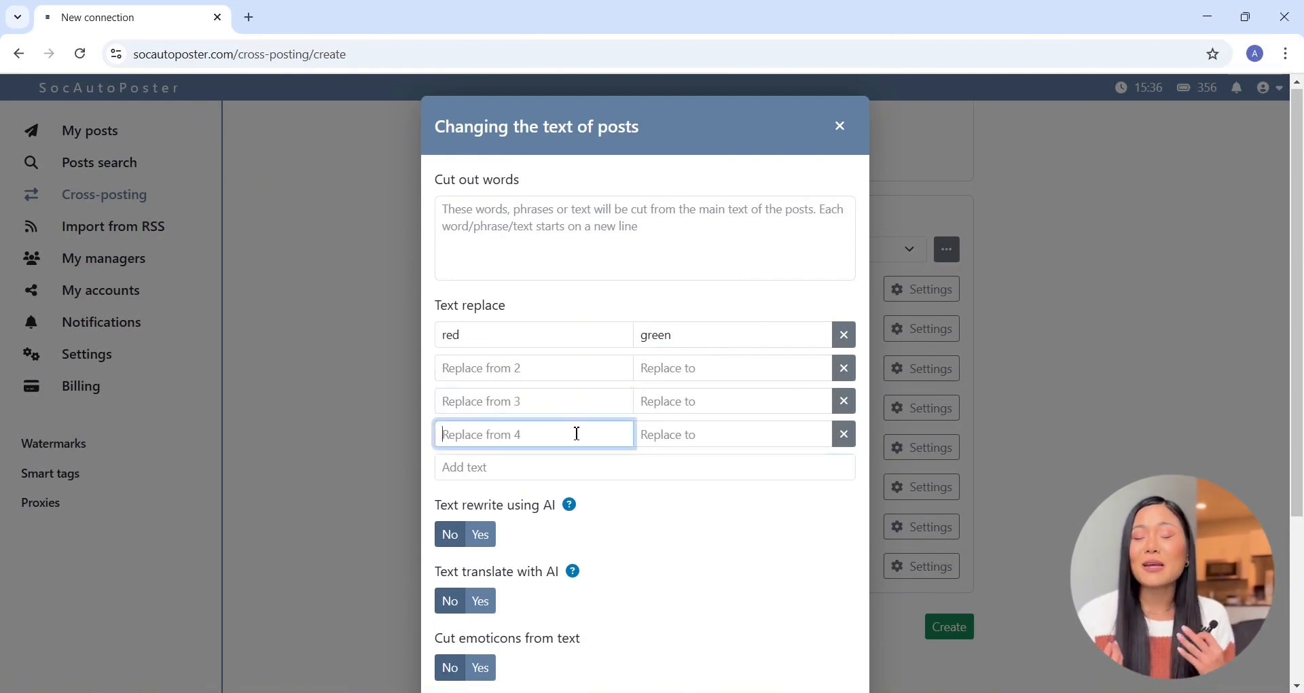
click(846, 437)
click(846, 402)
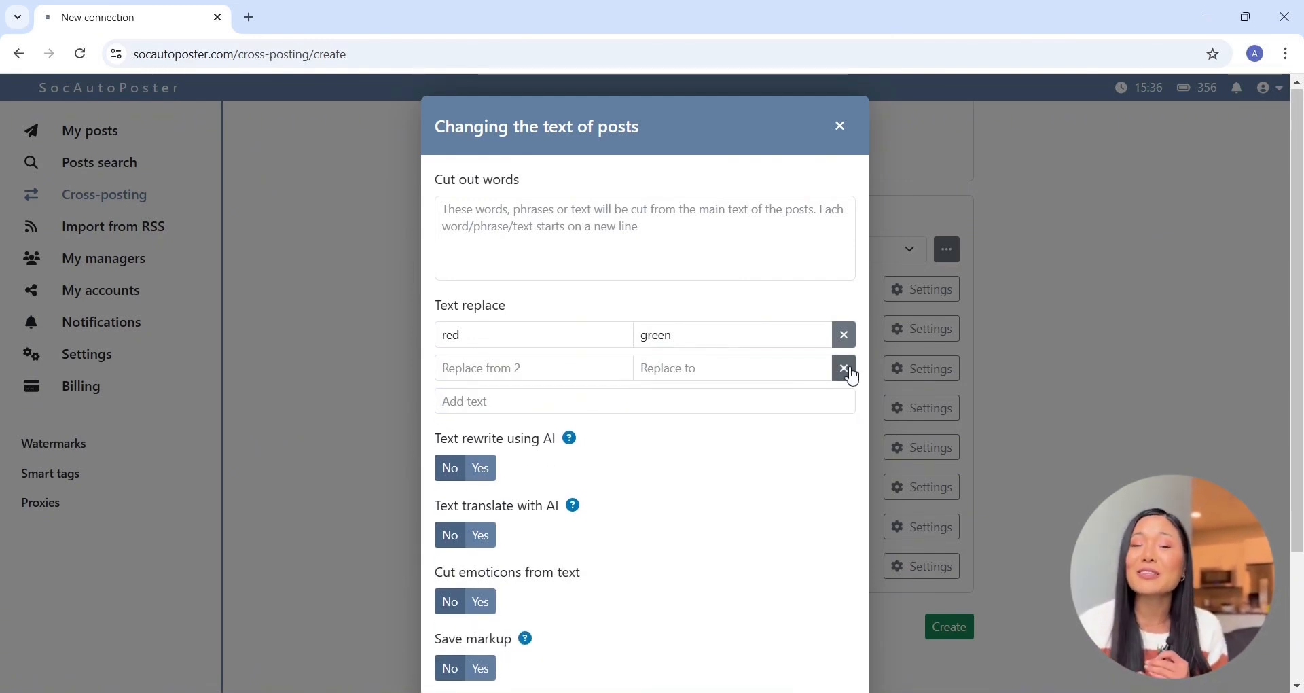
click(846, 368)
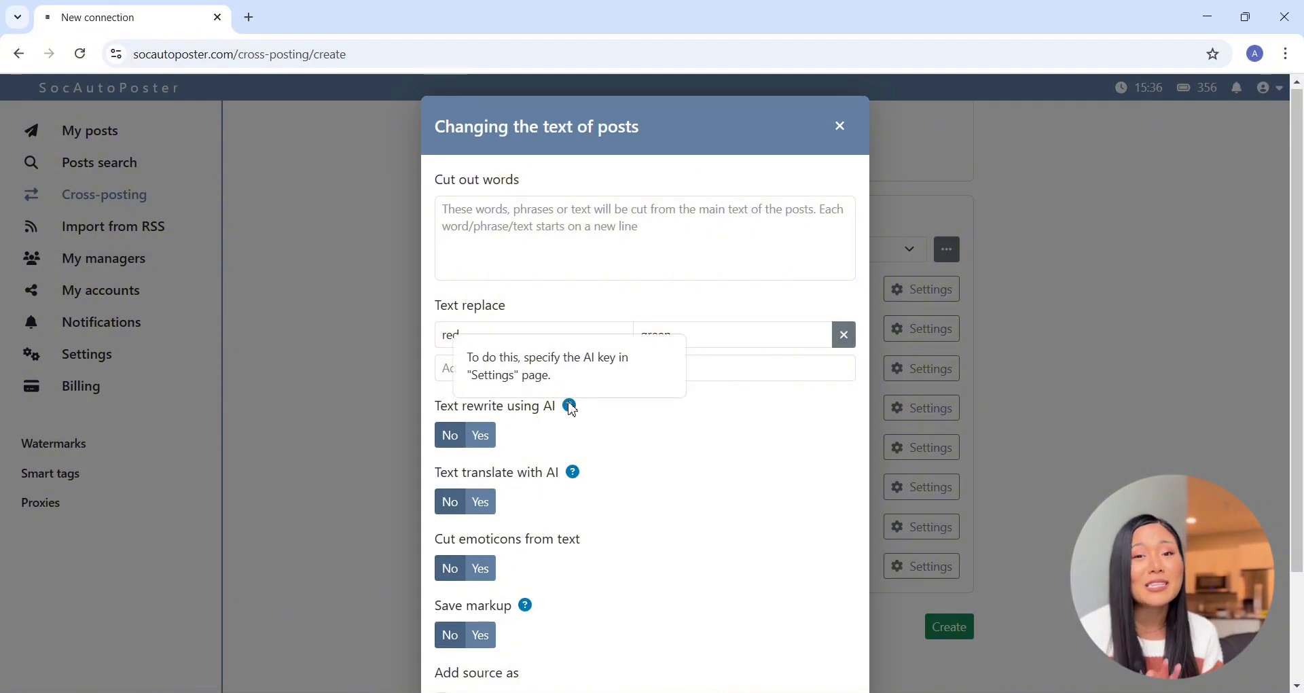
Enable AI text rewriting and AI text translation, with Spanish as the translation language.
click(484, 436)
scroll(490, 435, down, 2)
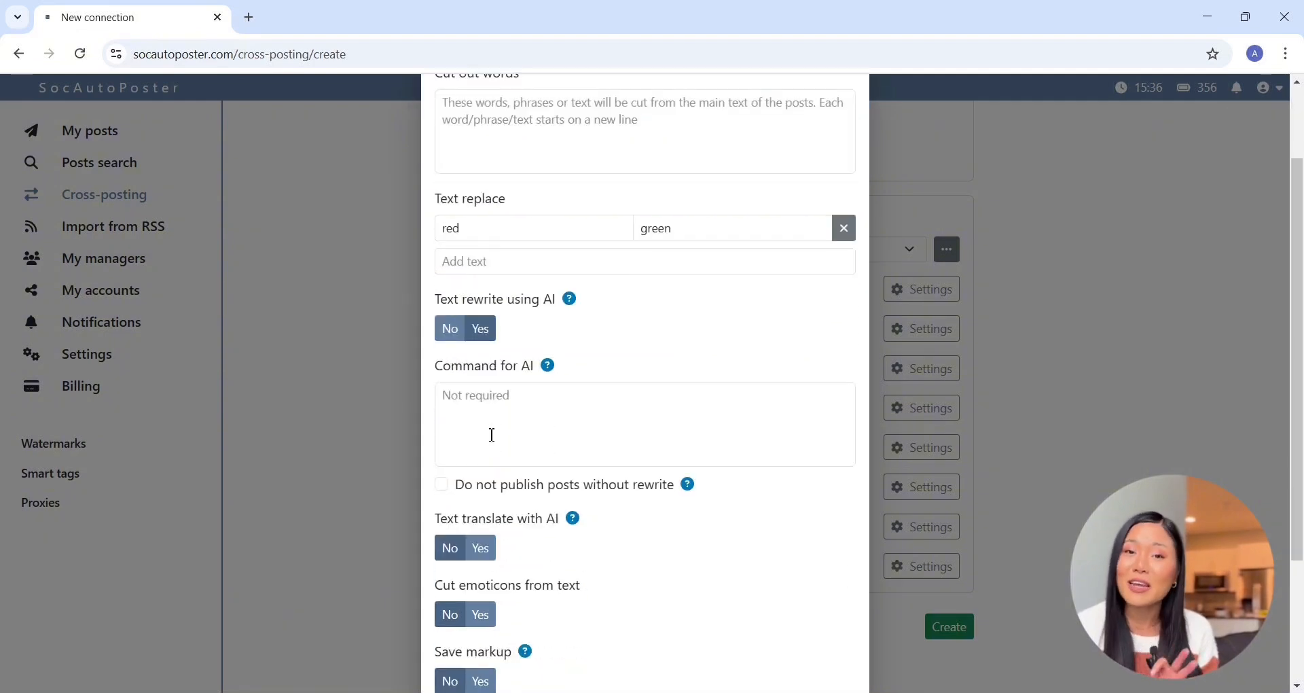
click(482, 547)
scroll(486, 554, down, 2)
click(491, 513)
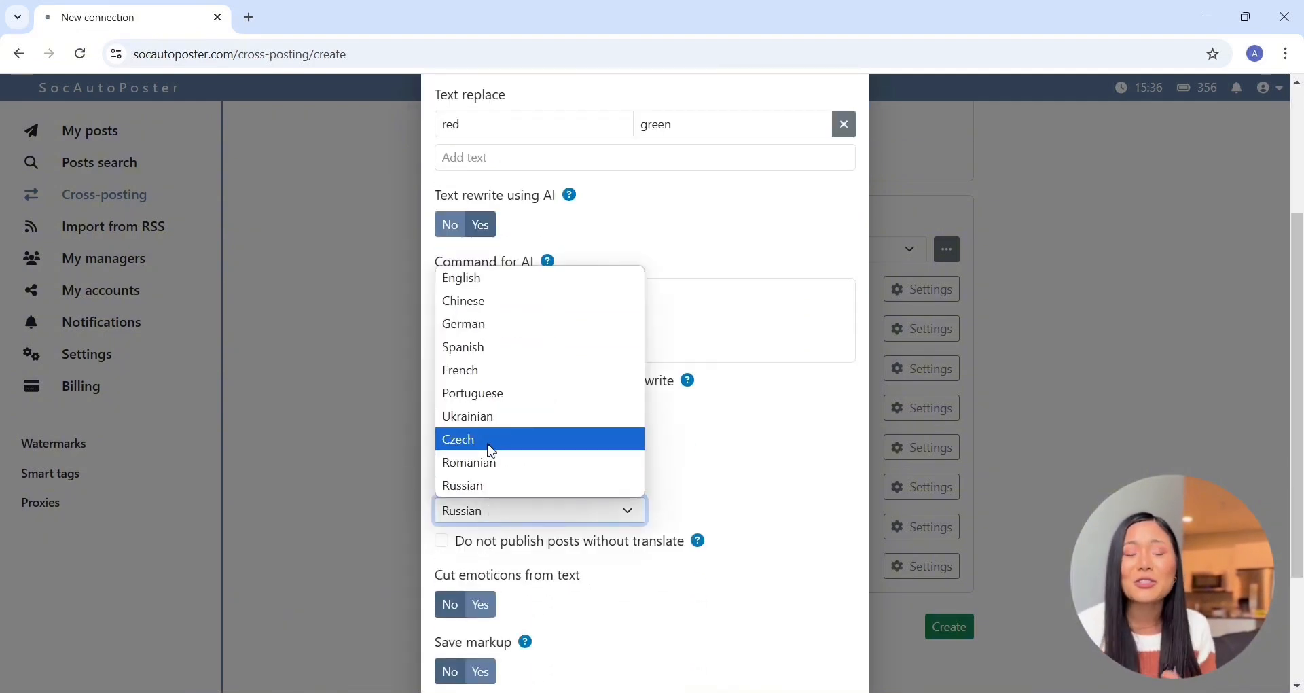
click(486, 348)
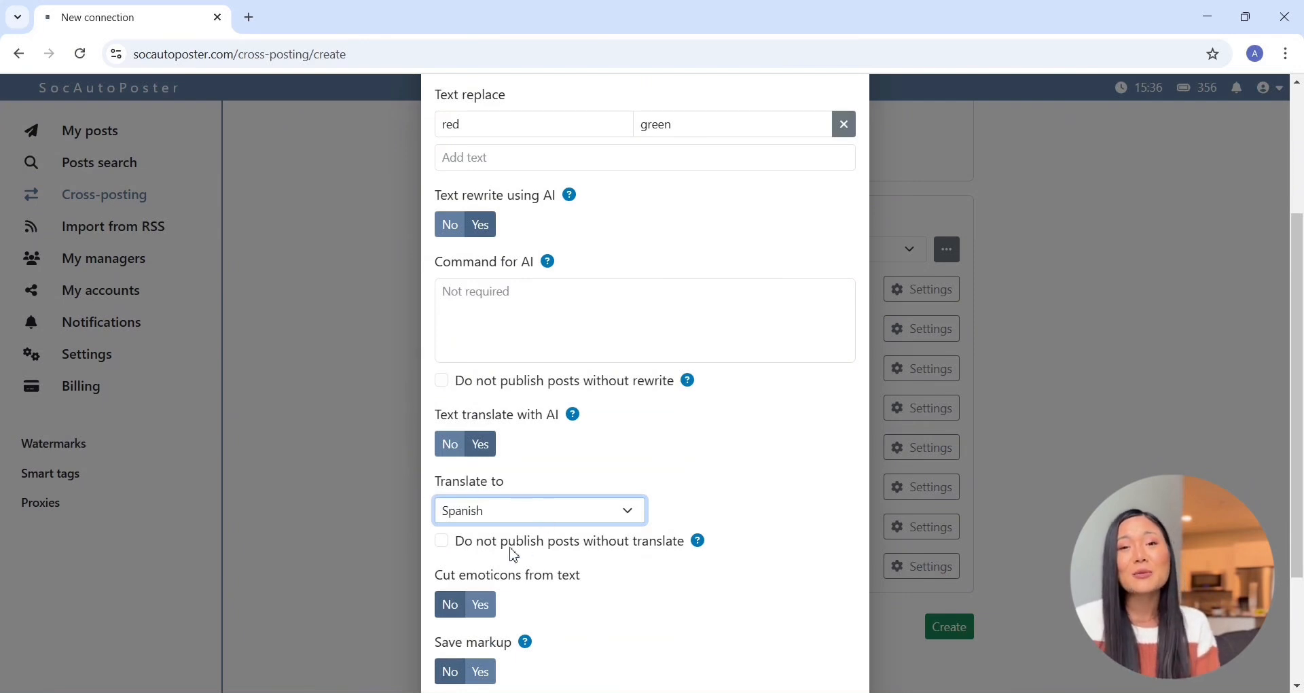
scroll(498, 541, down, 2)
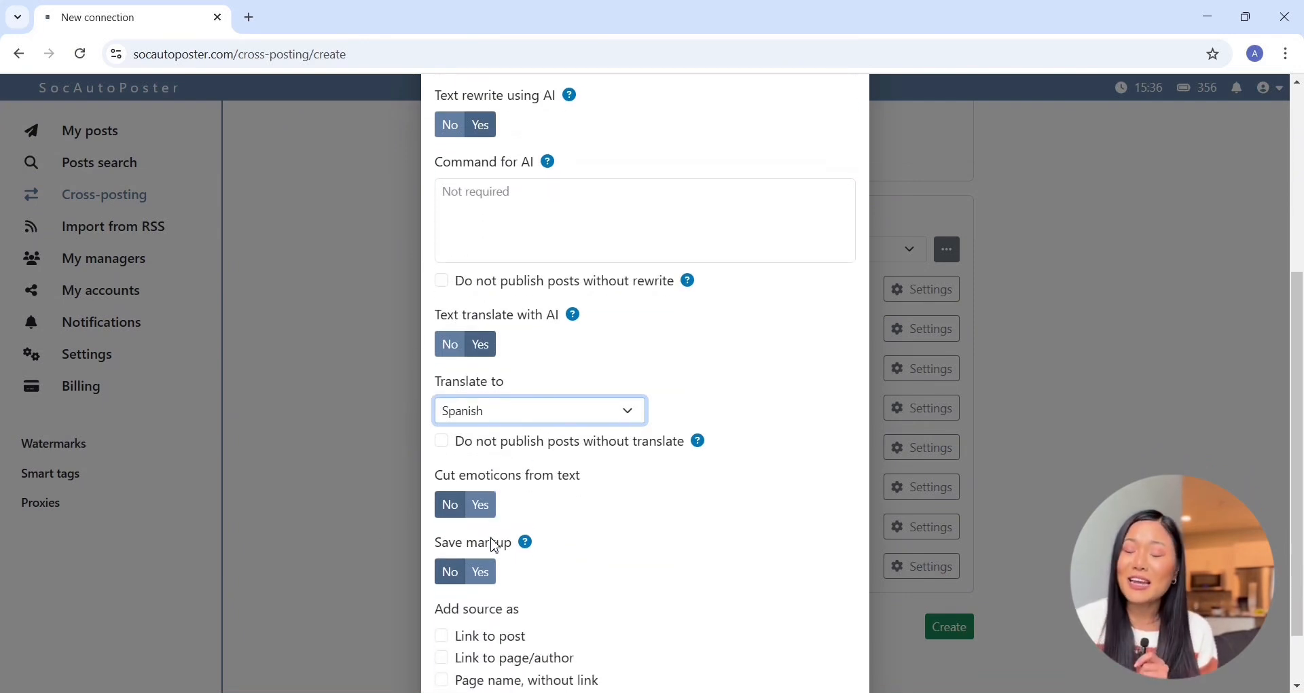
click(578, 314)
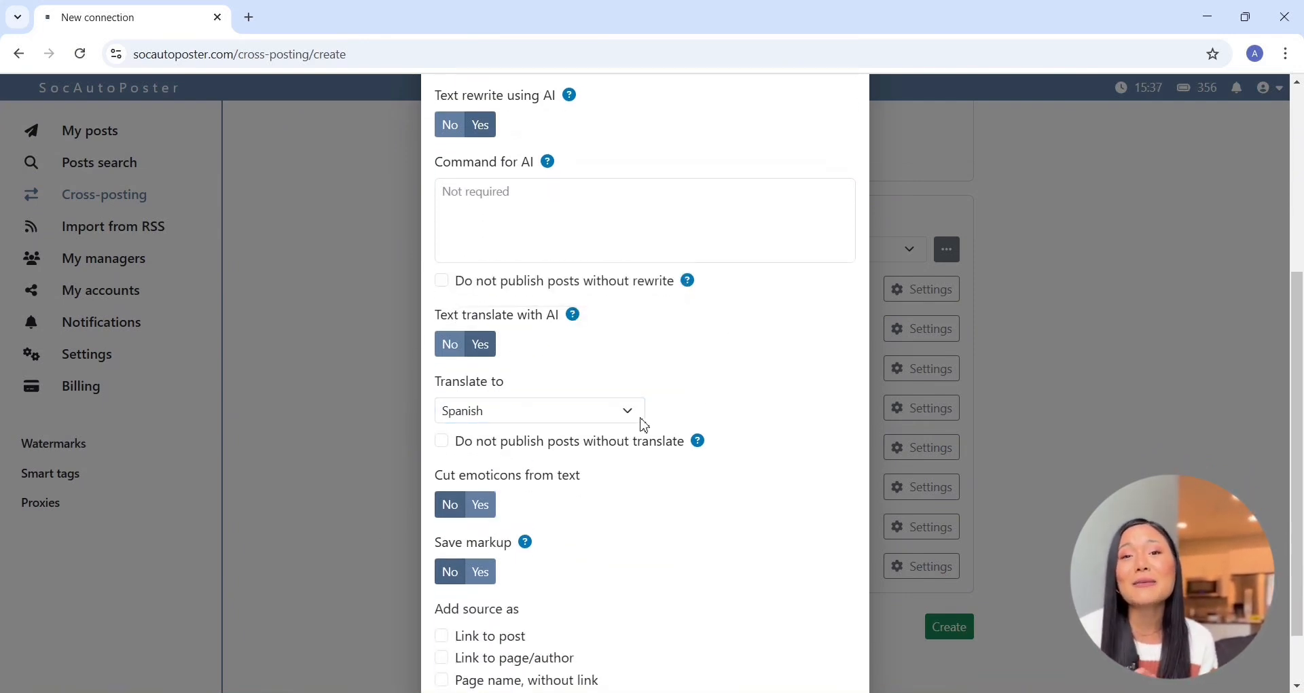
Turn on cutting emoticons from the text, leave Link to post unselected as source, and apply the text changes.
scroll(506, 434, down, 1)
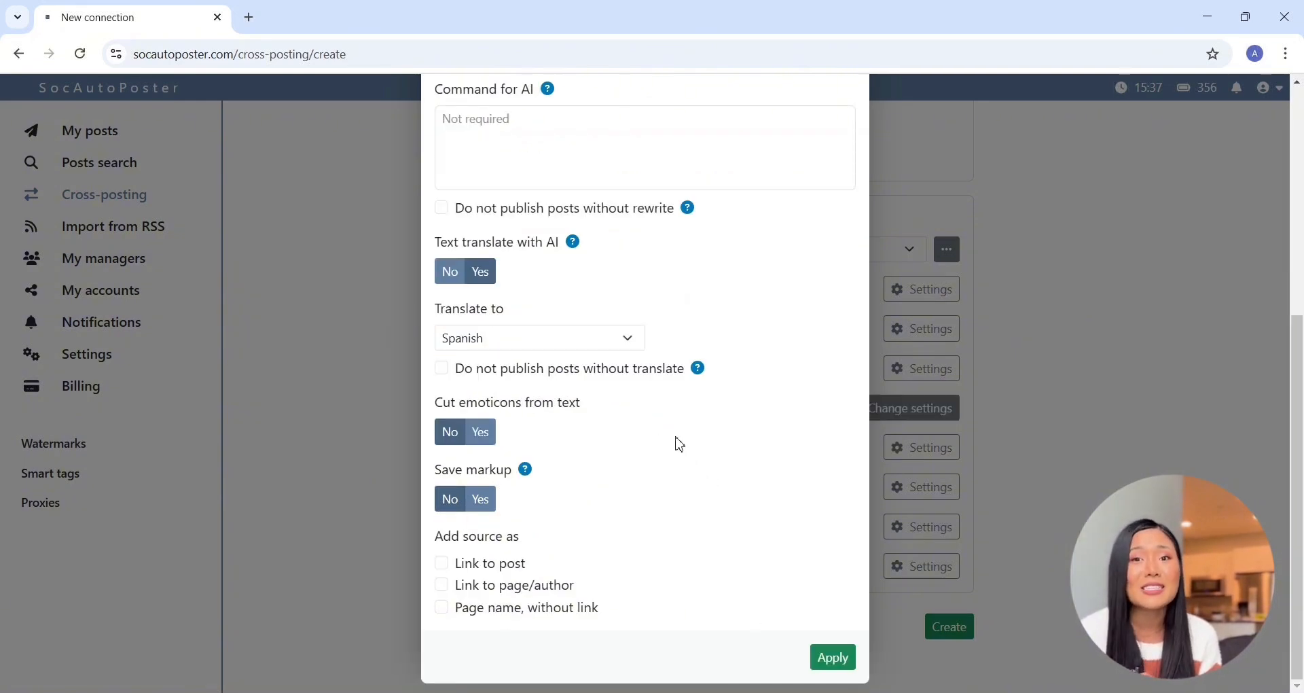
scroll(670, 423, up, 3)
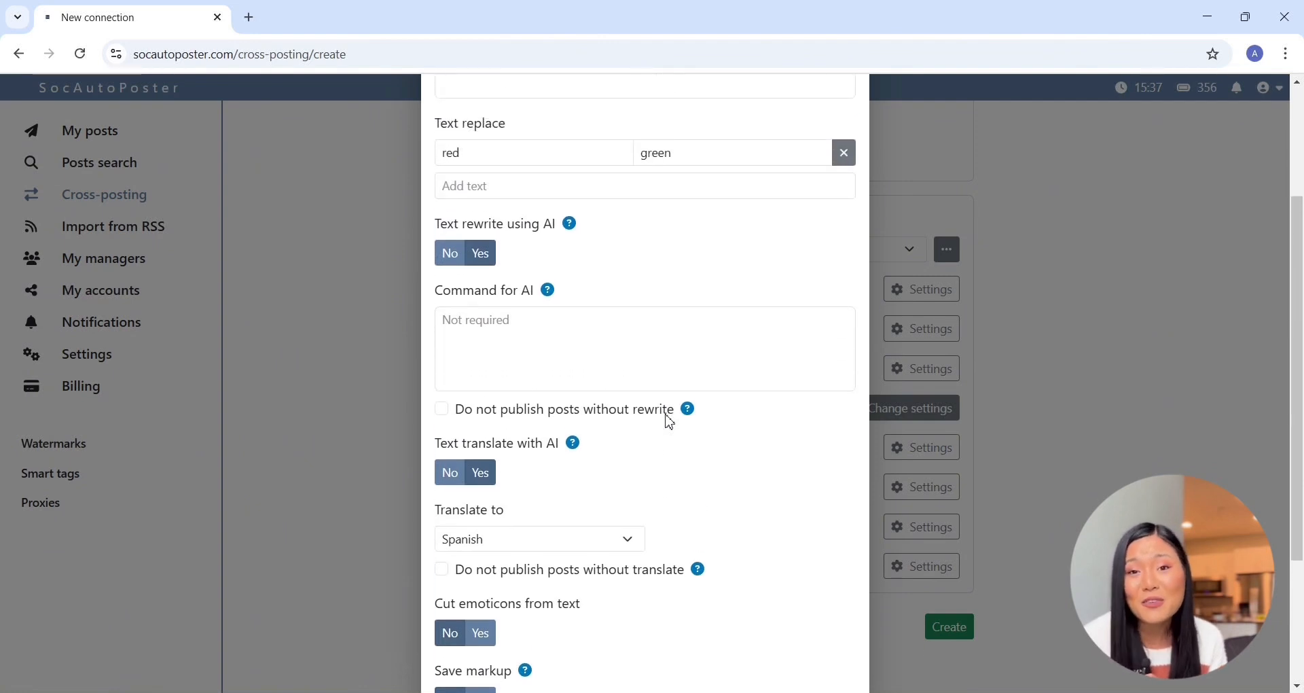
scroll(670, 423, down, 2)
scroll(670, 423, down, 1)
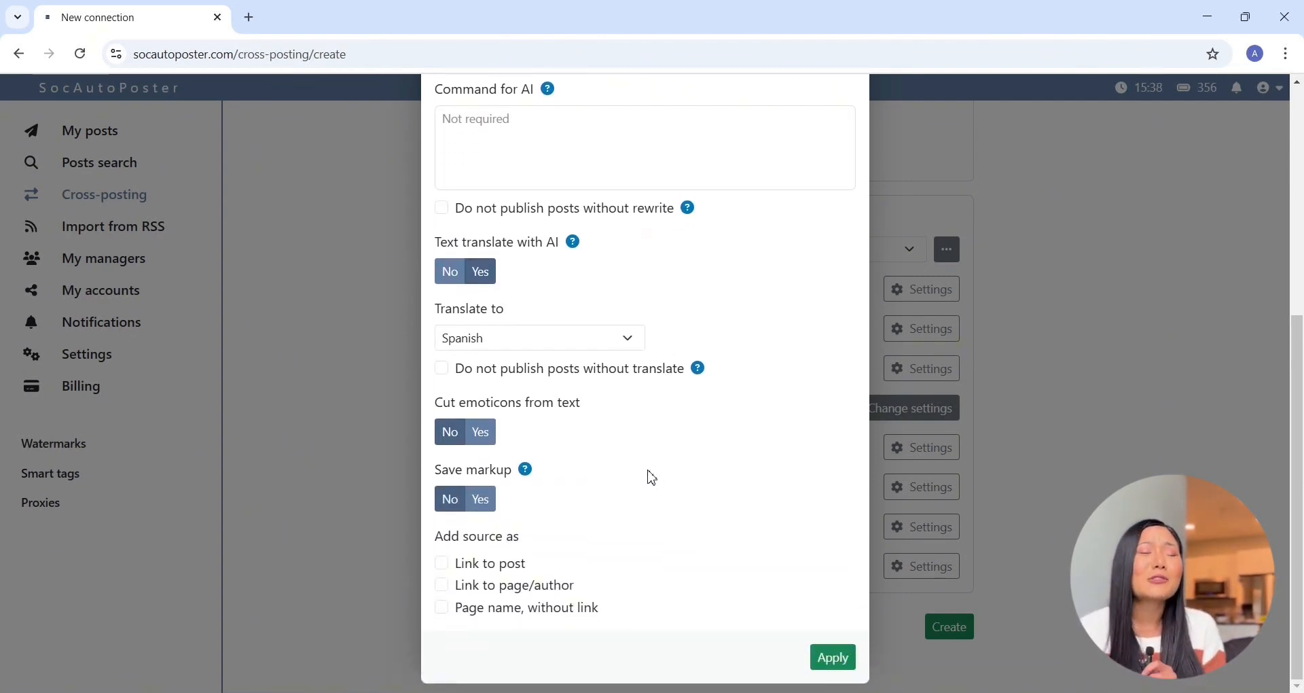
click(481, 433)
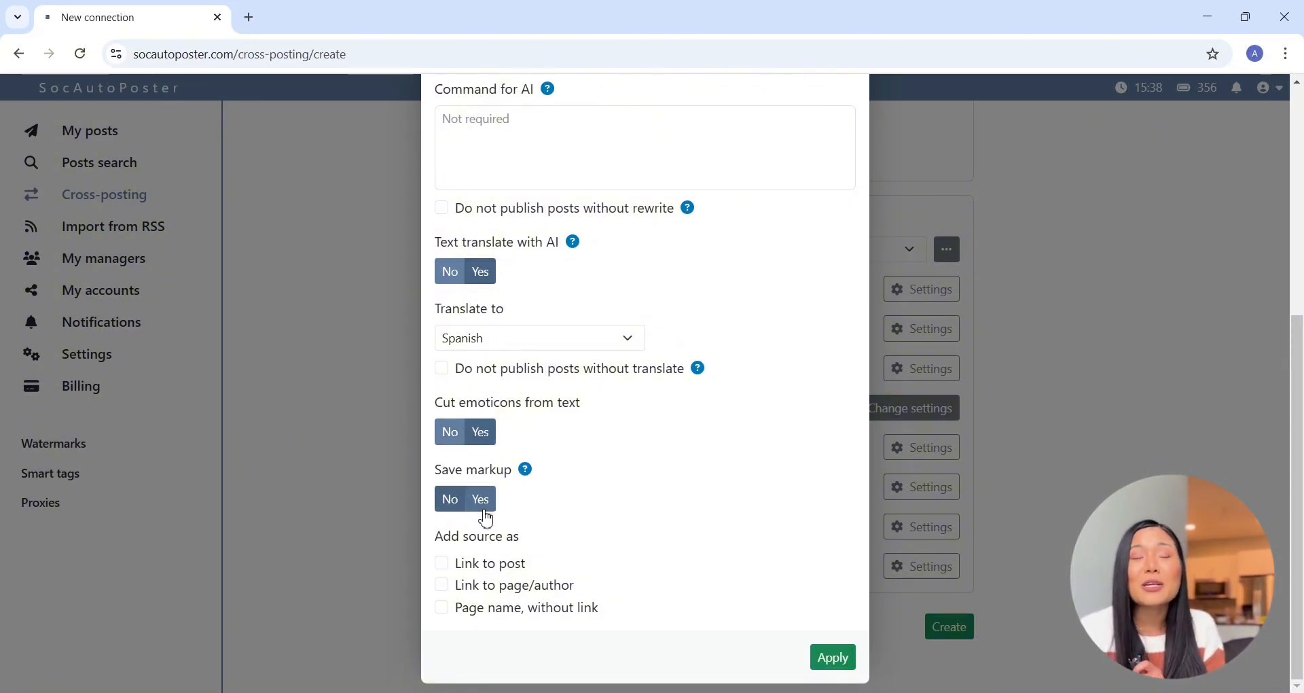
click(486, 570)
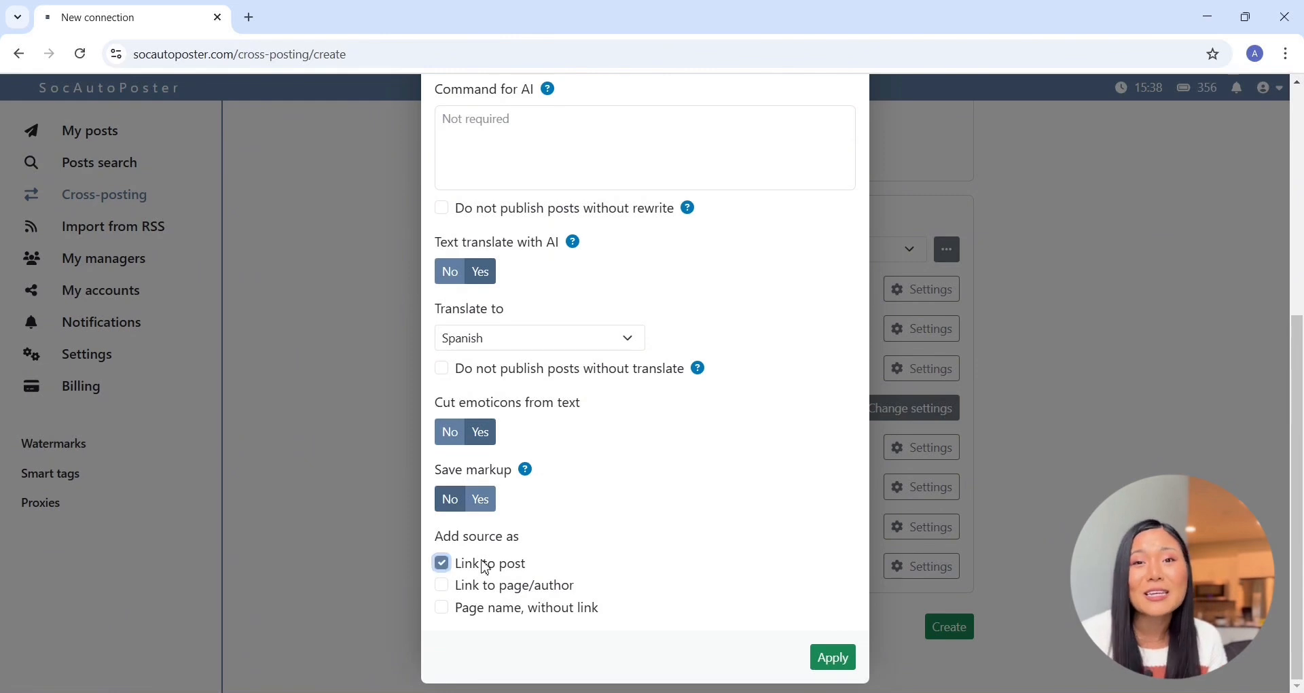
click(462, 576)
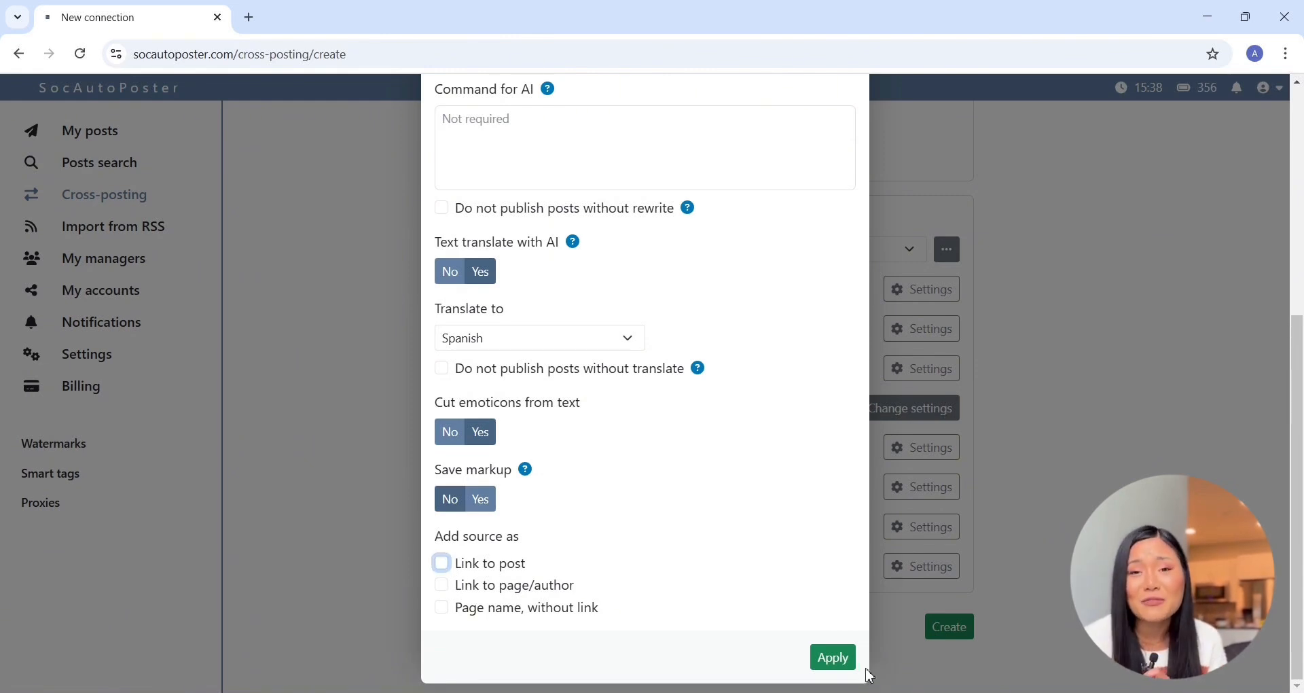
click(843, 659)
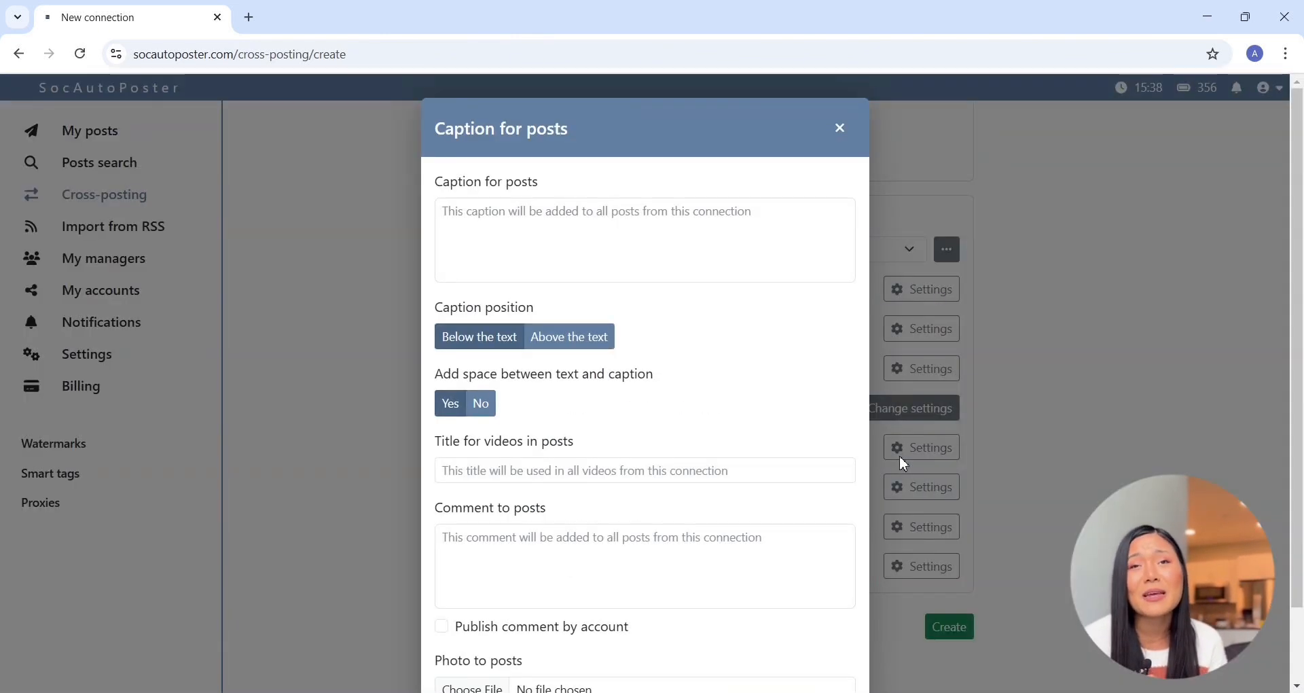
In the caption settings, keep the caption position Below the text and turn off the space between text and caption.
click(900, 455)
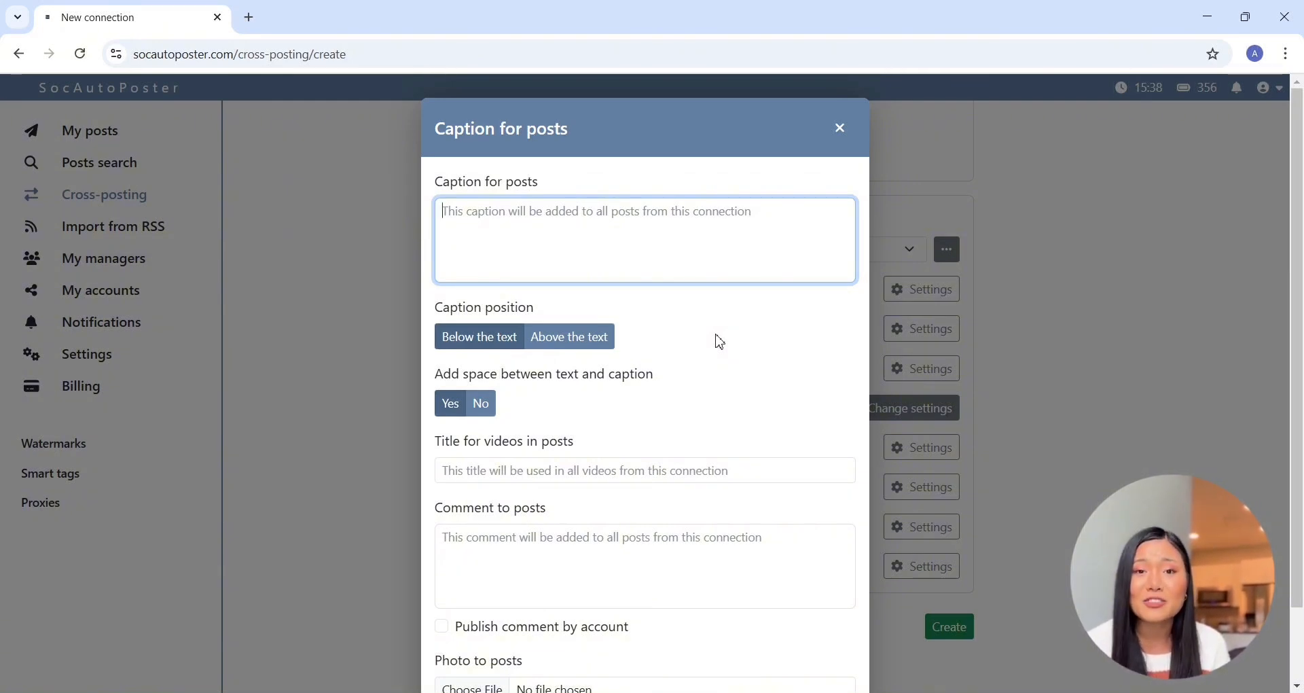
scroll(654, 320, down, 1)
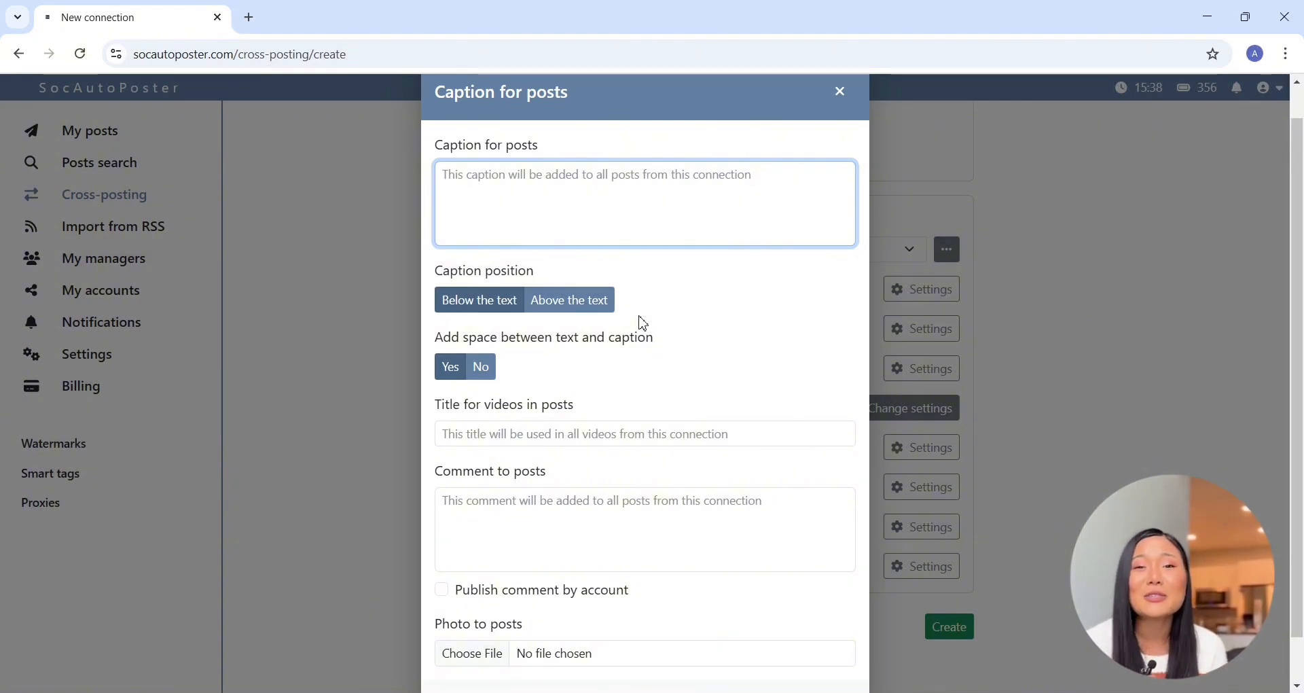
click(571, 300)
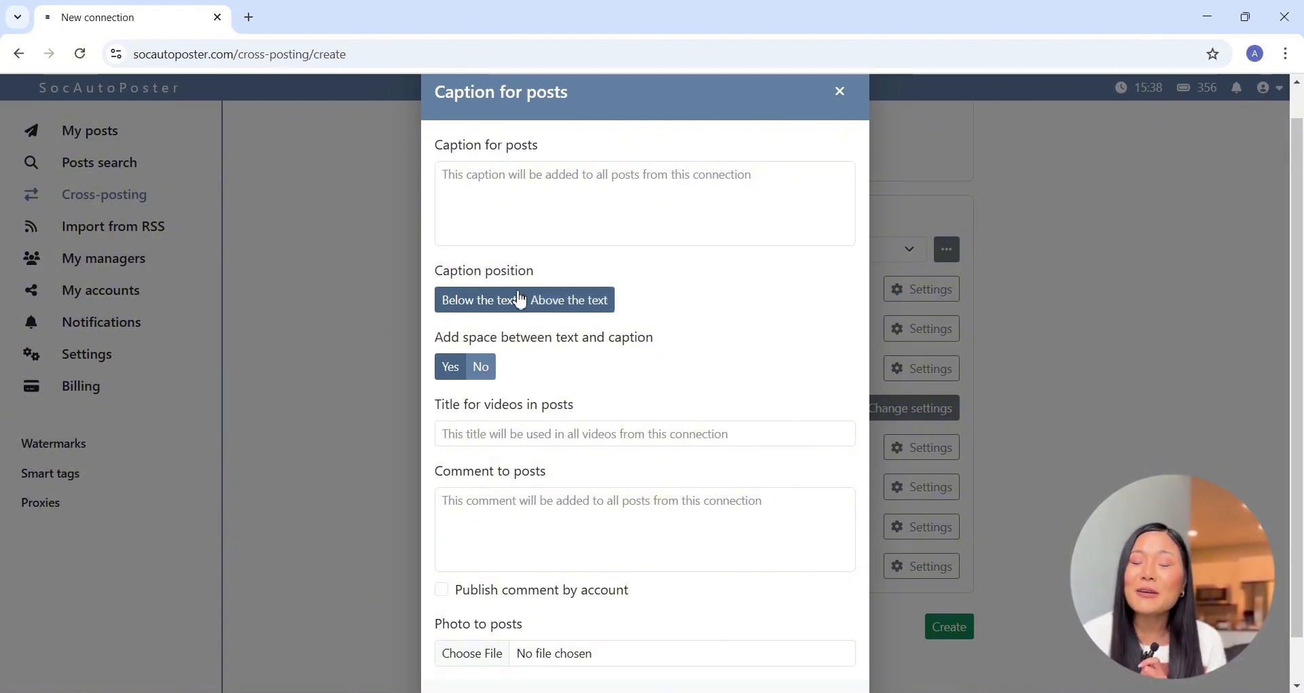
click(518, 298)
click(572, 299)
click(516, 297)
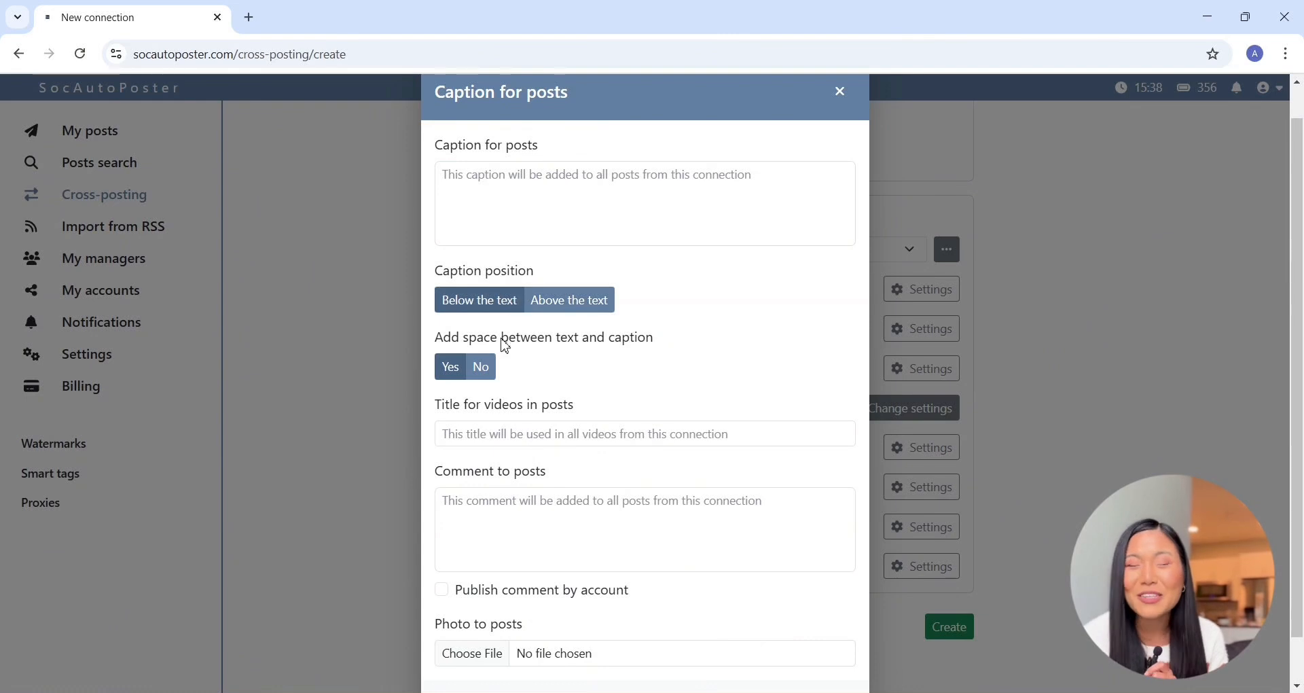
click(480, 367)
Examine the caption, video title and post comment fields and the Publish comment by account option.
click(692, 239)
click(585, 426)
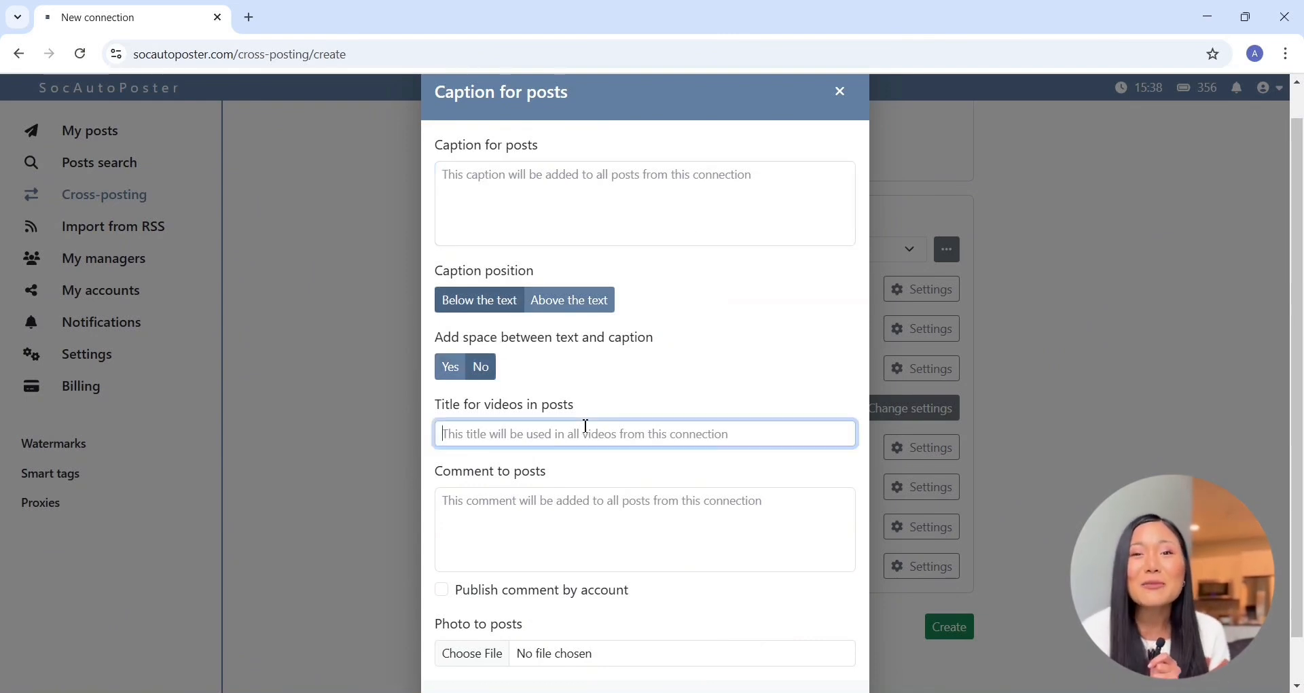
scroll(586, 426, down, 1)
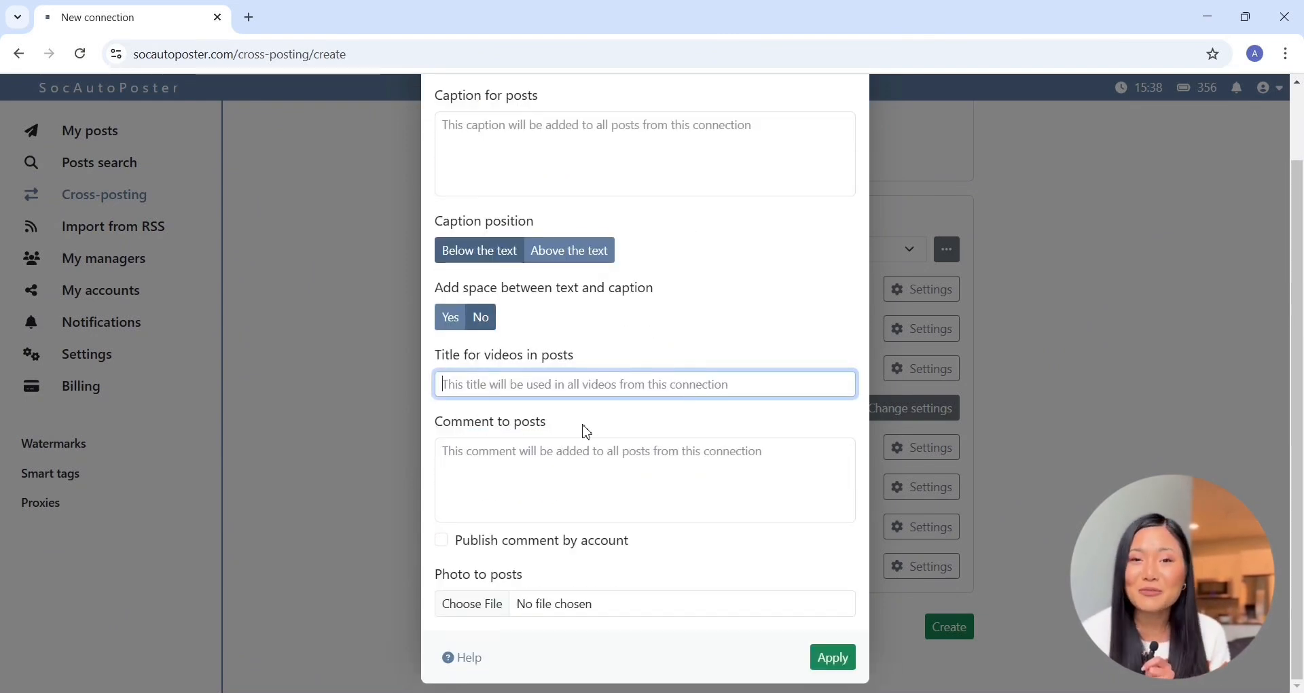
click(565, 475)
click(525, 383)
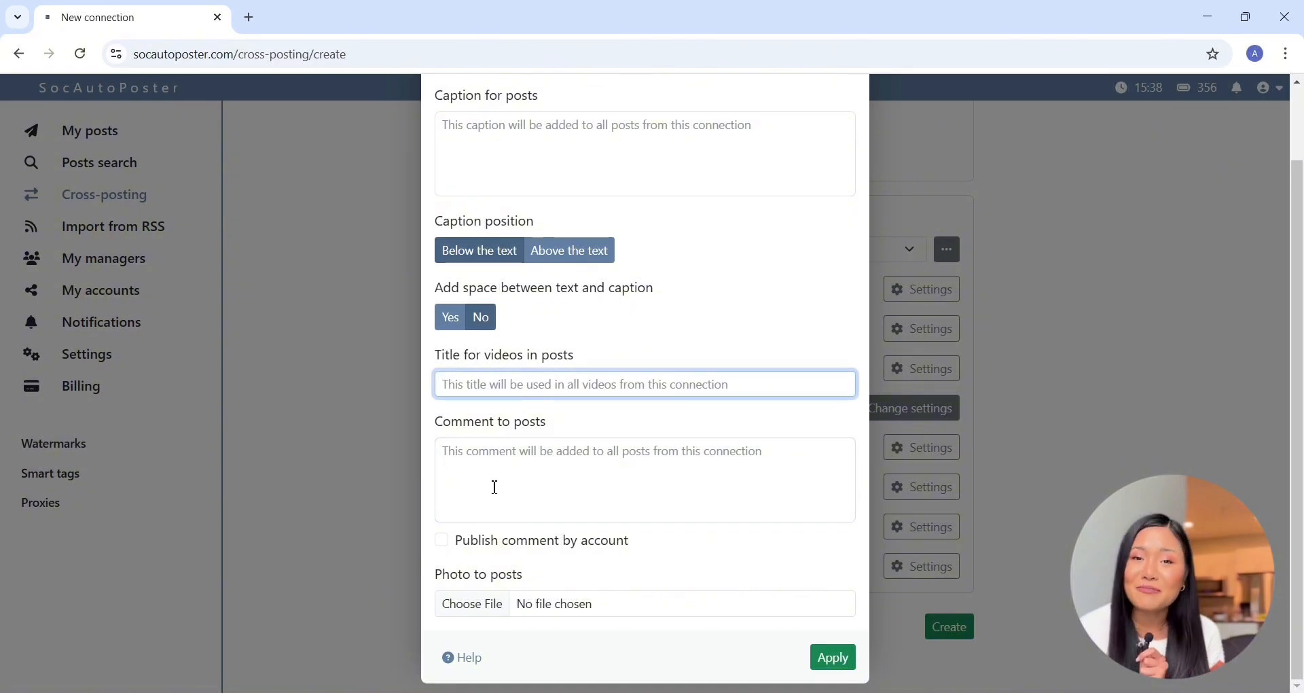
click(493, 492)
click(441, 541)
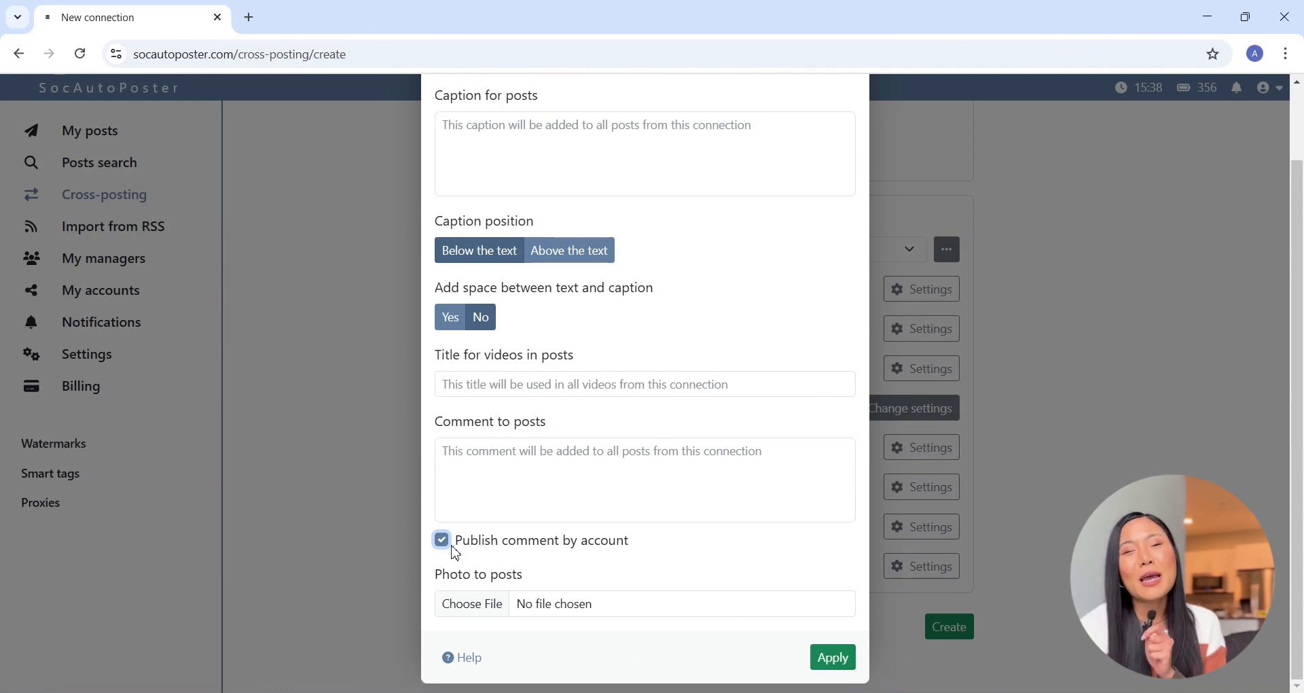
click(442, 541)
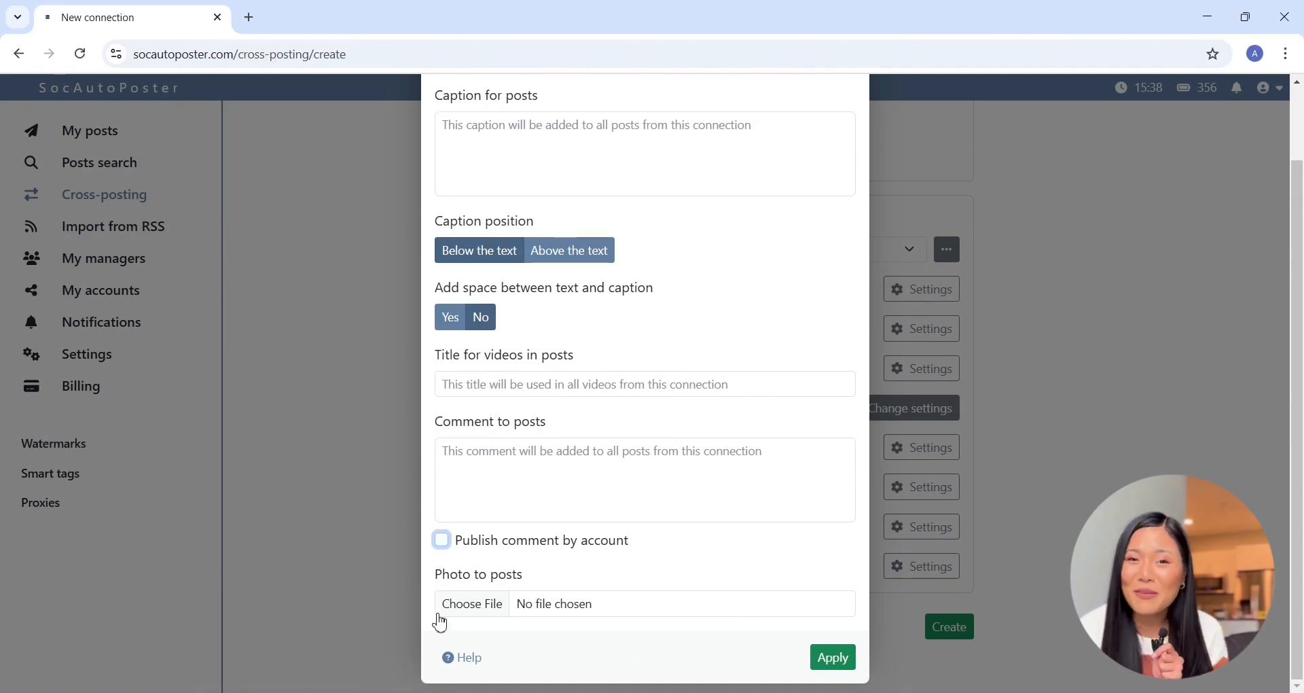
Read the caption instructions on network-specific markers and supported links, and apply the caption settings.
click(452, 662)
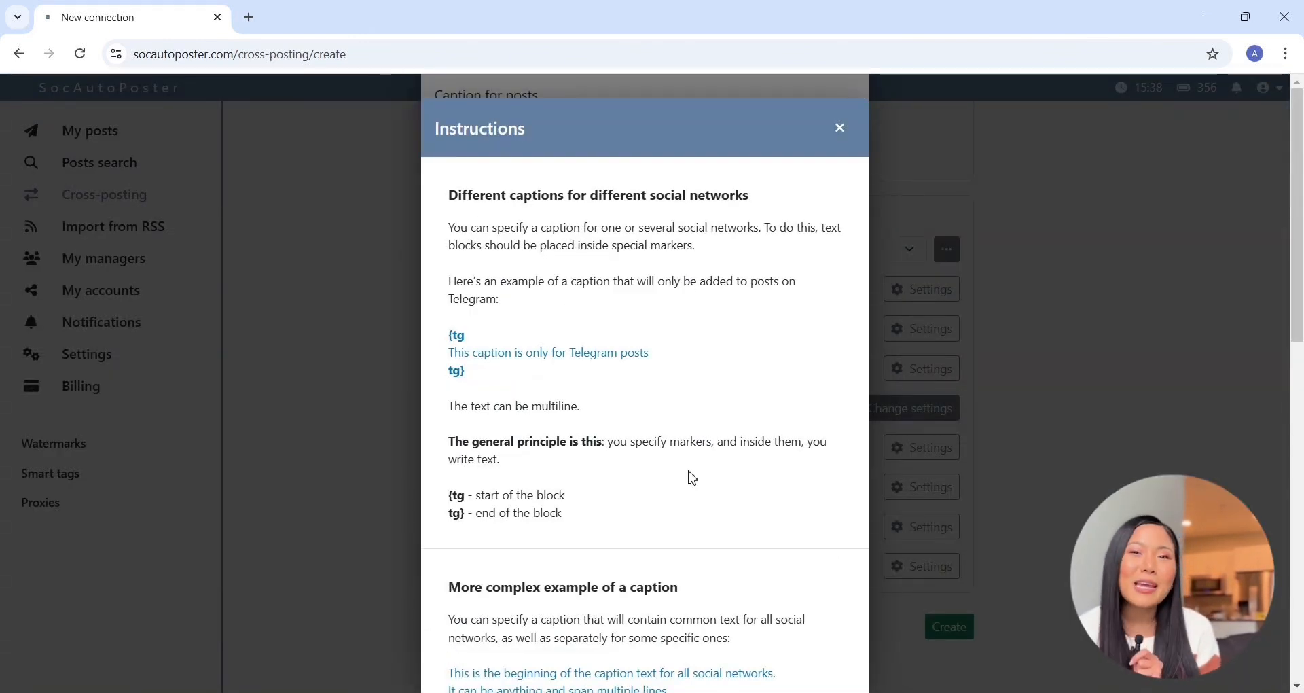
scroll(692, 479, down, 2)
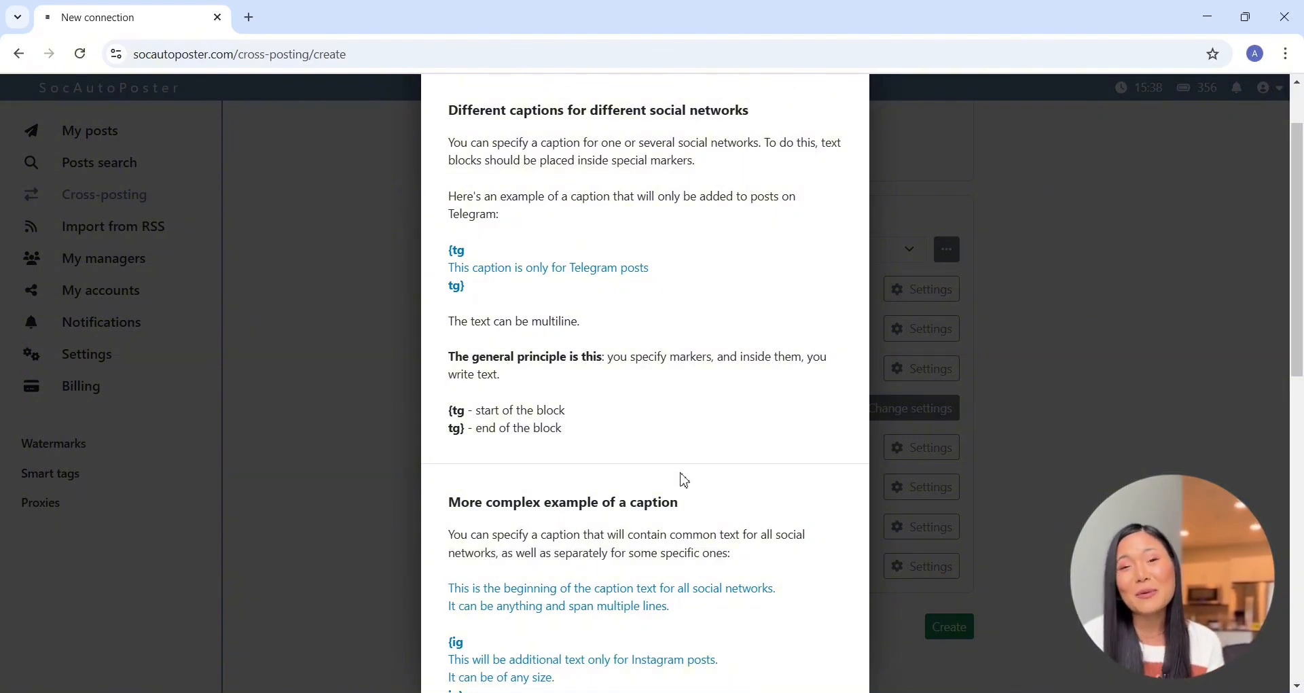
scroll(686, 481, down, 2)
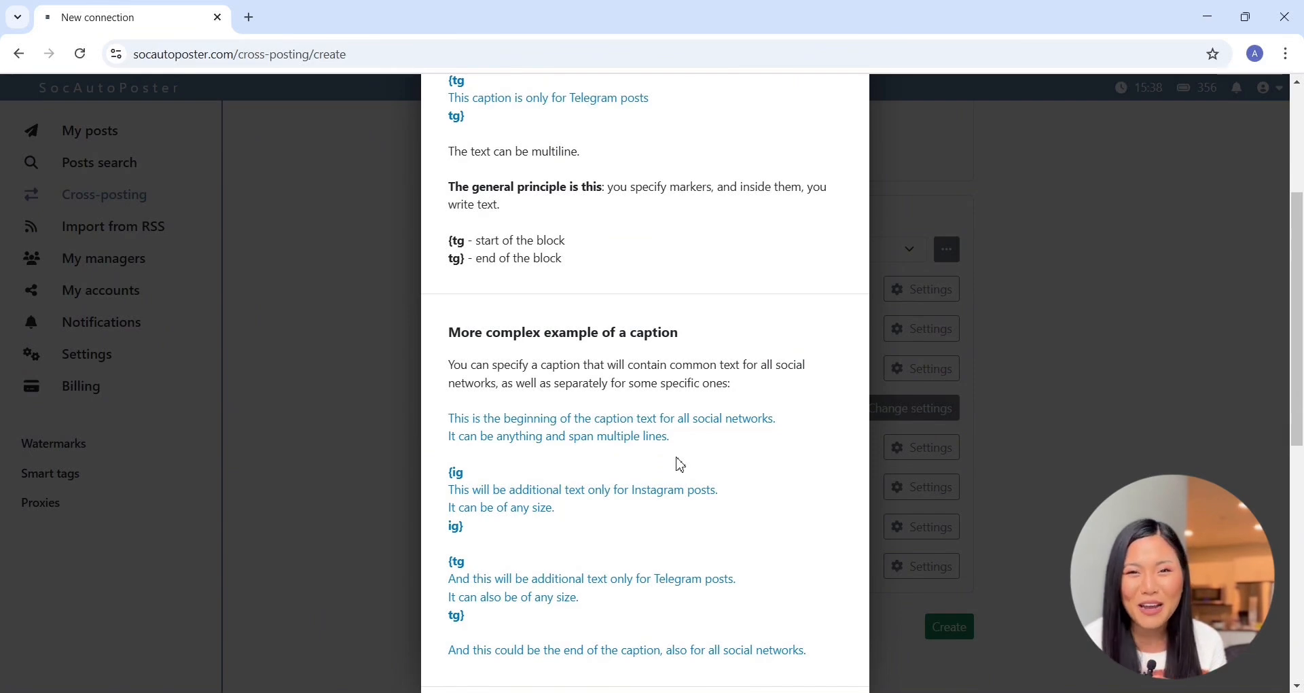
scroll(681, 462, down, 3)
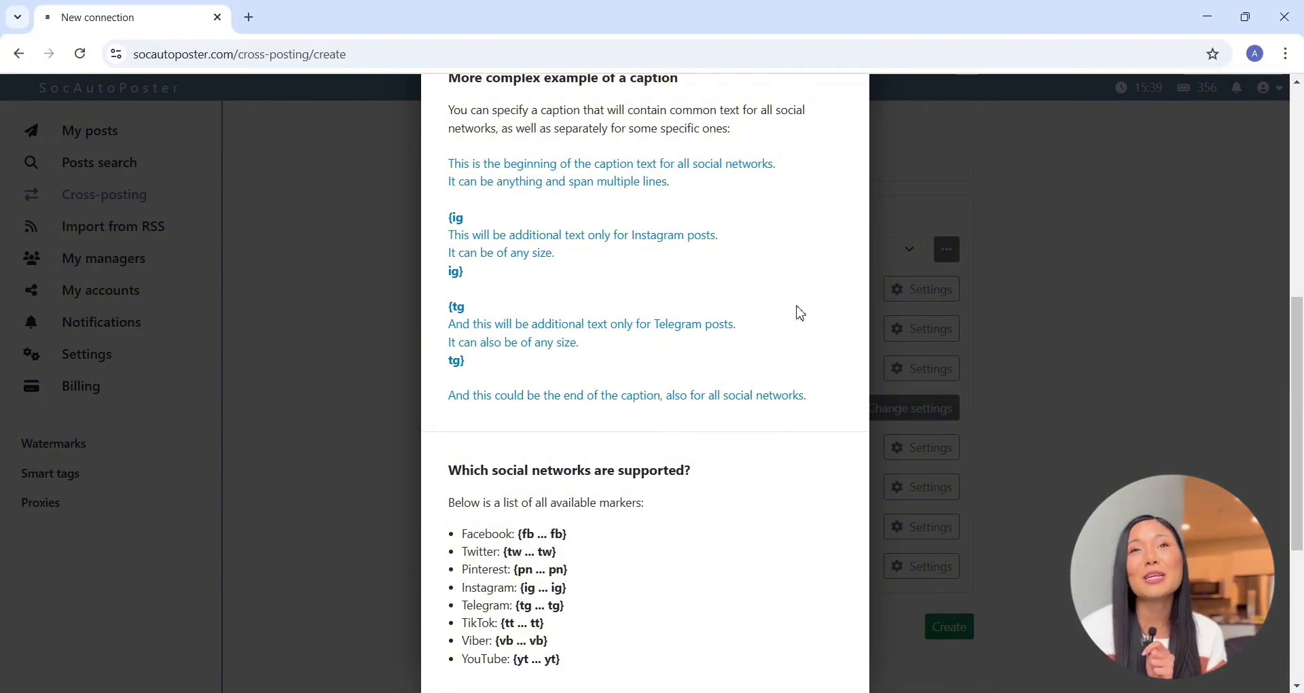
scroll(803, 358, down, 4)
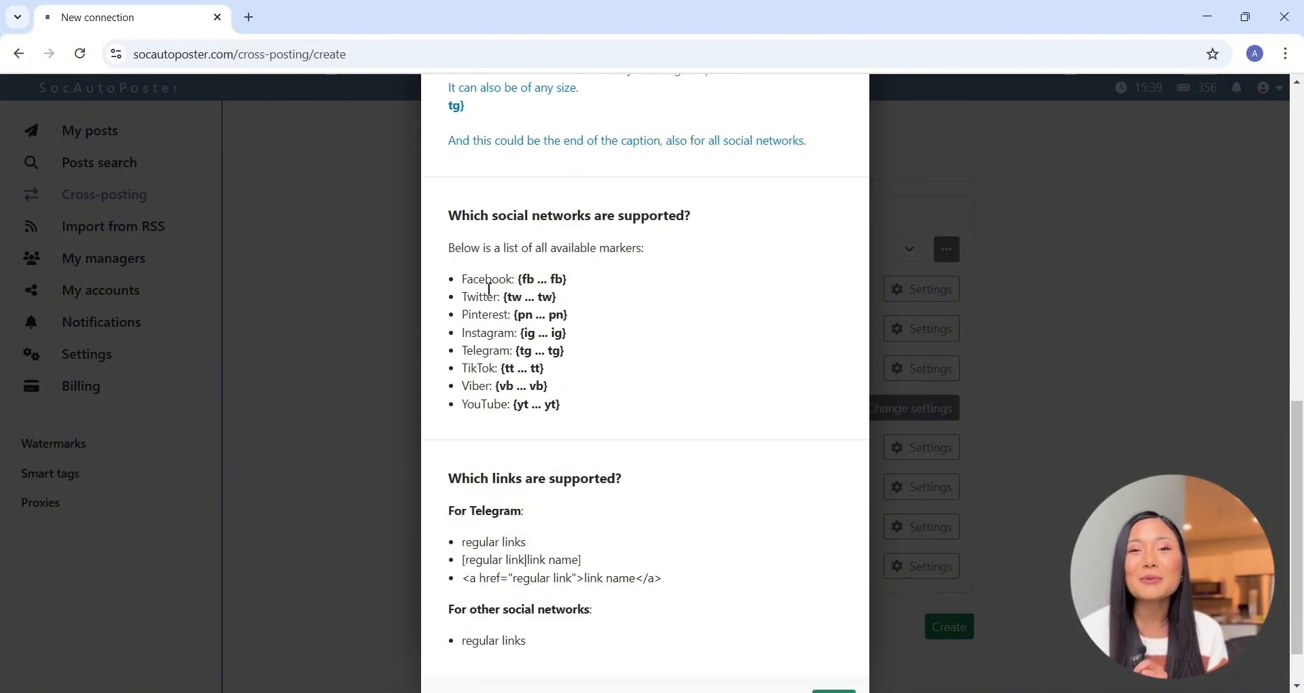
scroll(641, 461, down, 1)
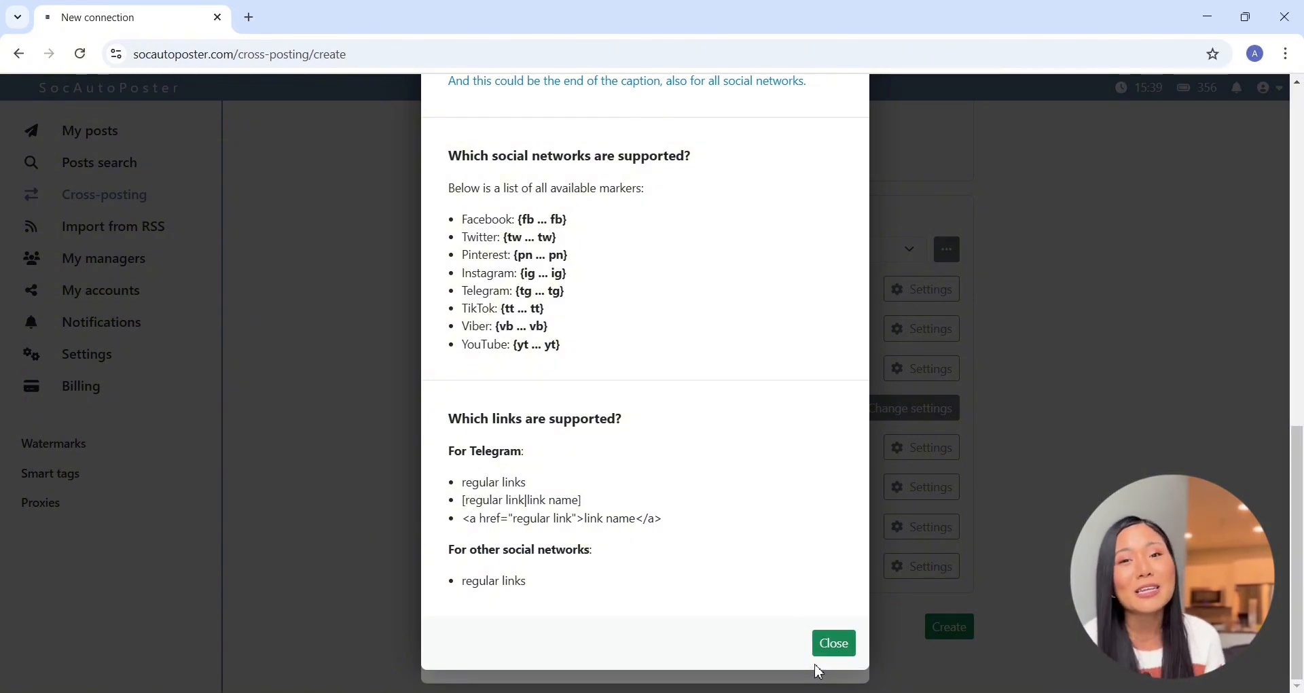
click(844, 646)
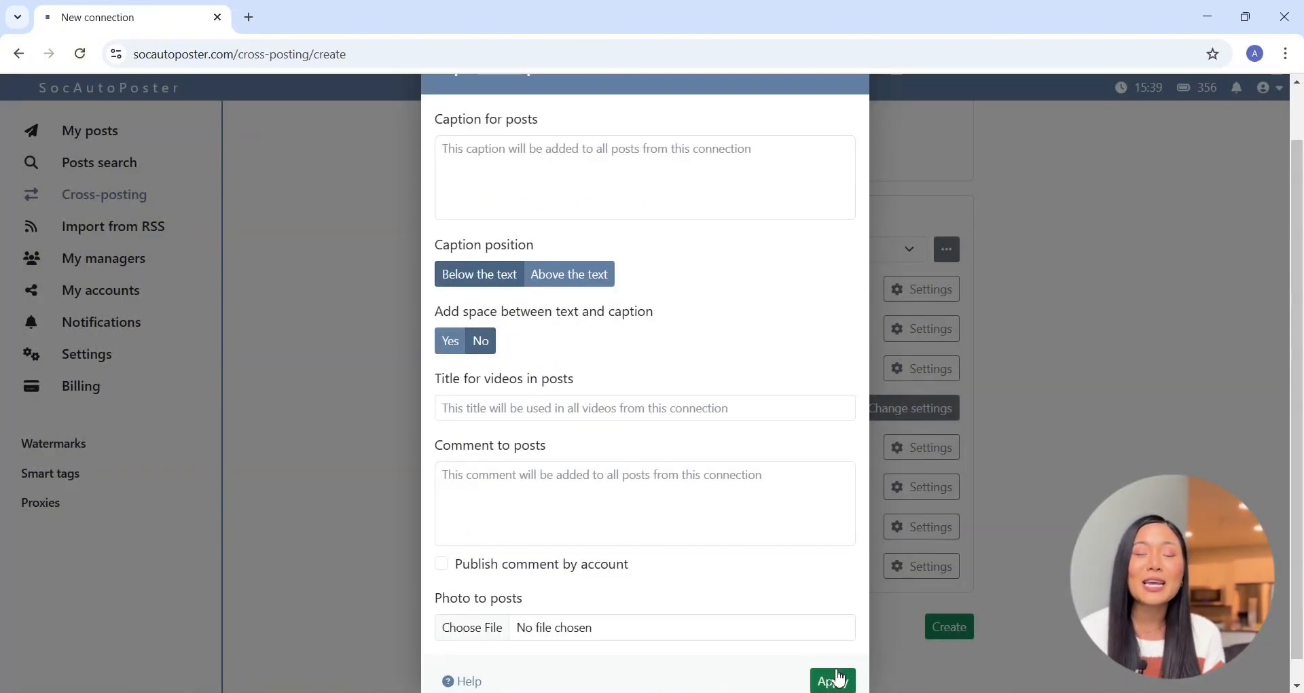
click(838, 685)
Open the tag settings for posts, try Random tags selection and set it back to Regular.
click(925, 494)
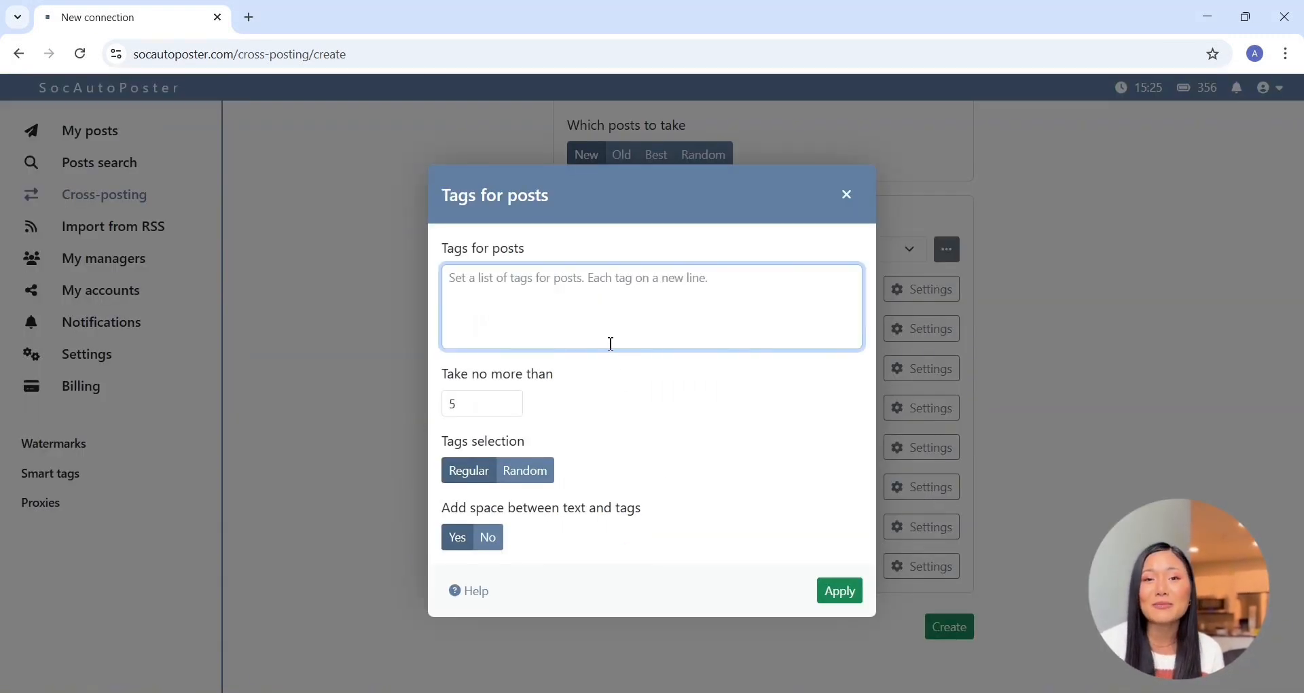
click(513, 478)
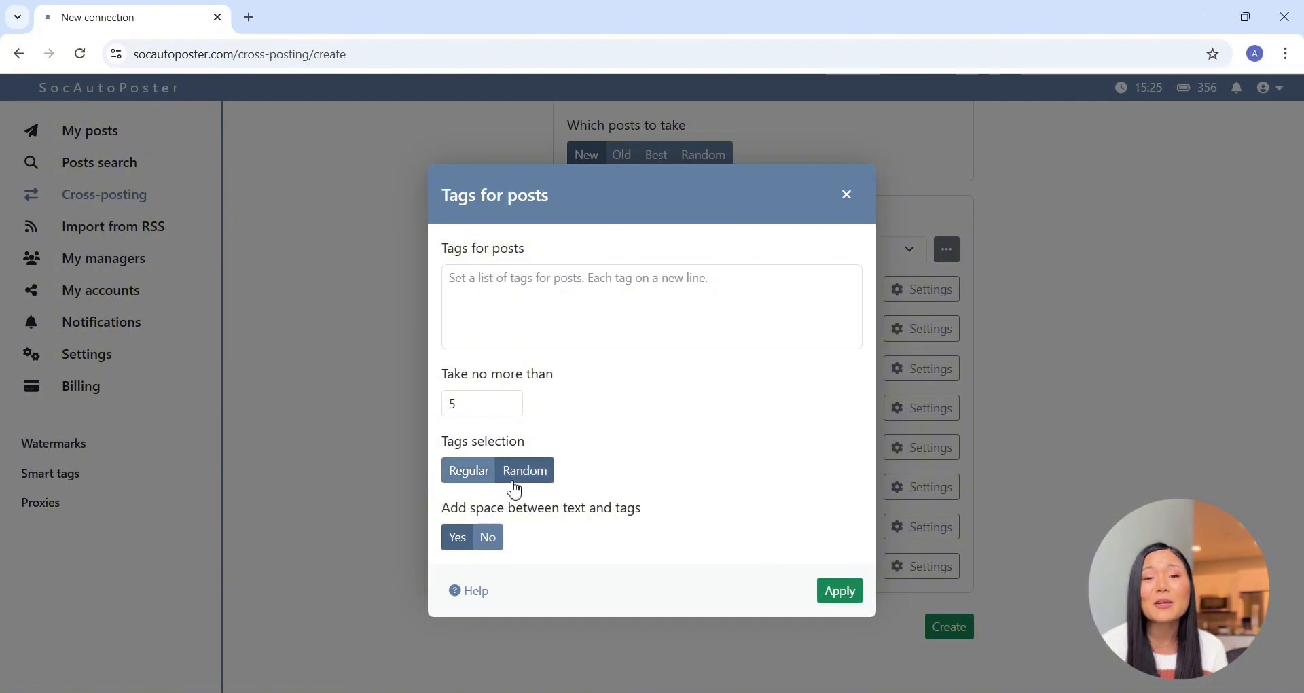
click(448, 473)
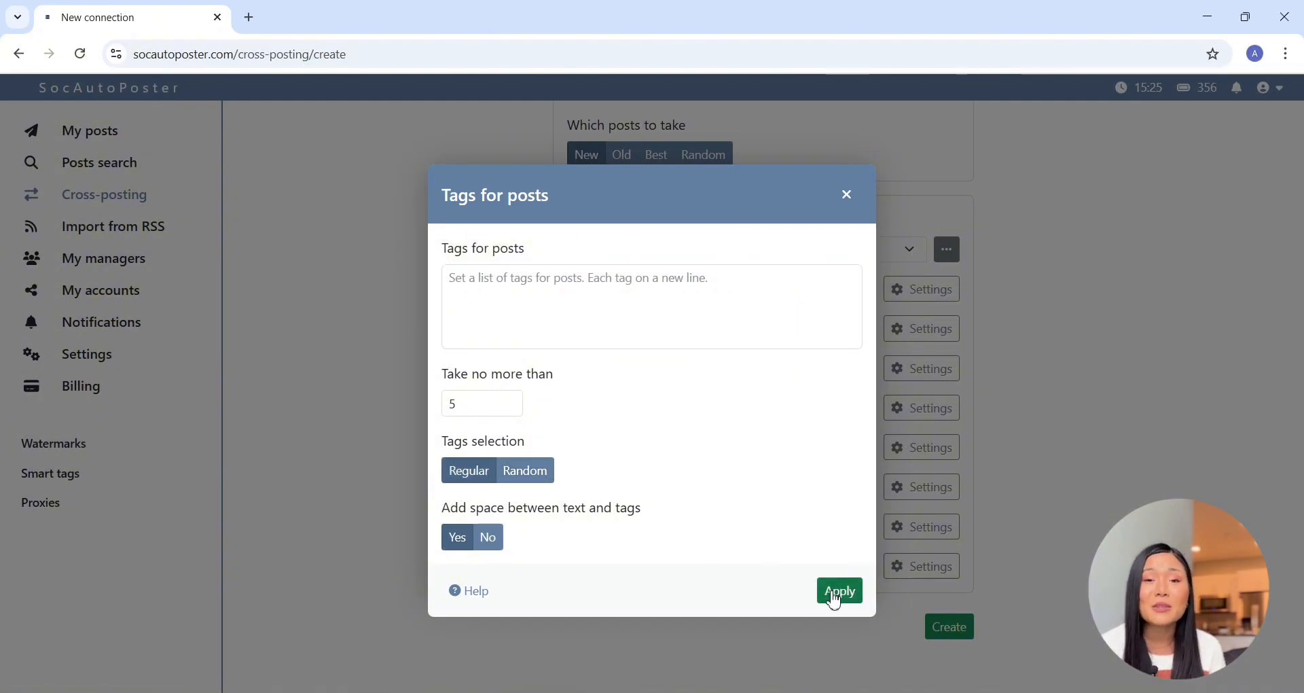
Read the instructions on using different hashtags for different social networks, and apply the tag settings.
click(458, 592)
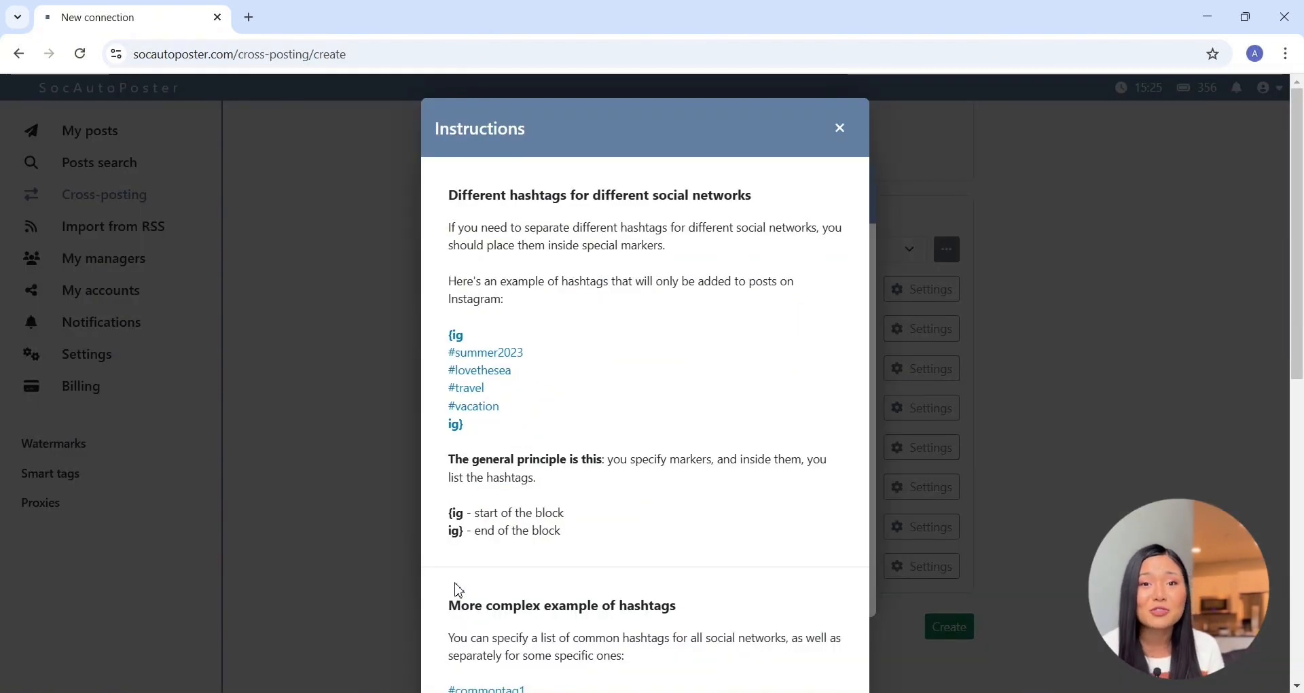
scroll(679, 344, down, 10)
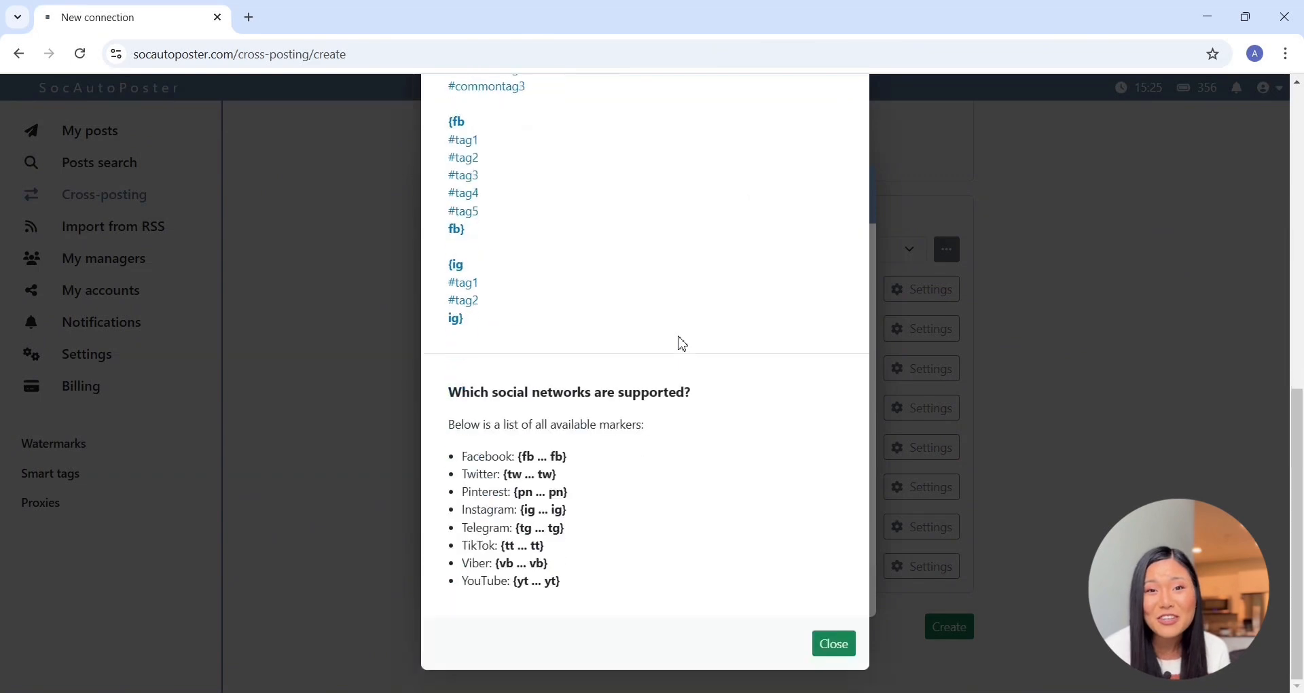
scroll(683, 344, up, 10)
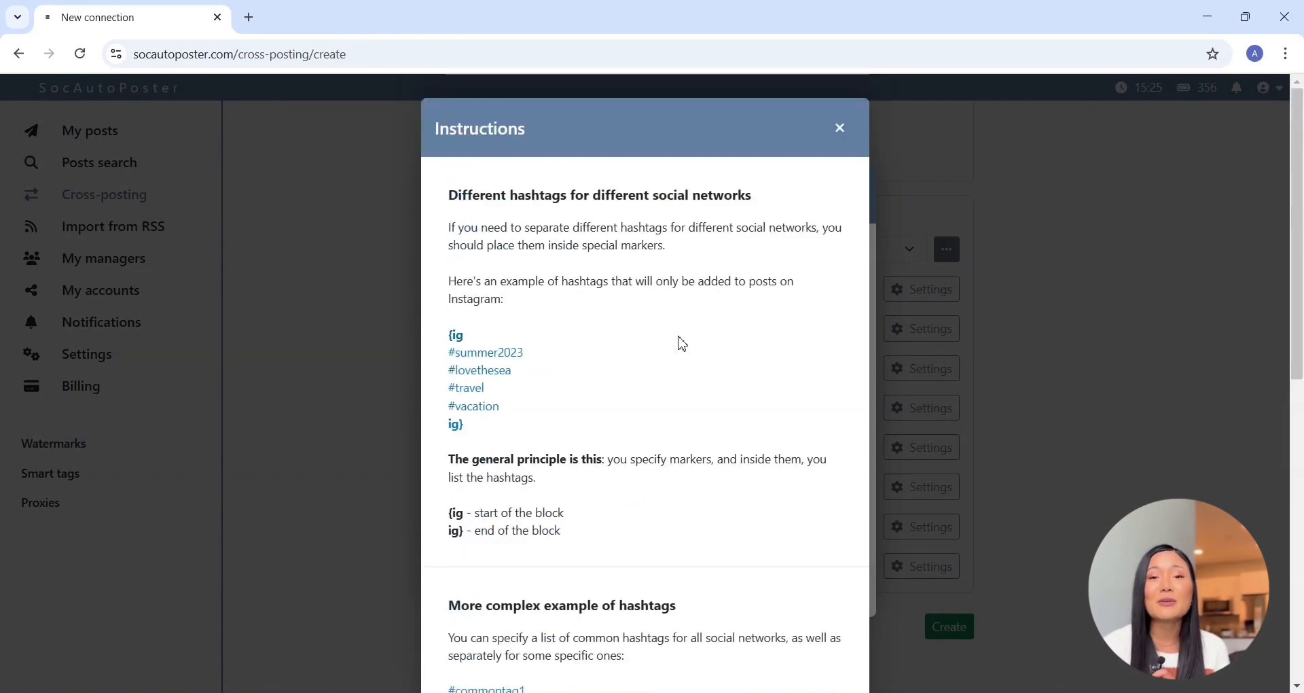
click(1114, 316)
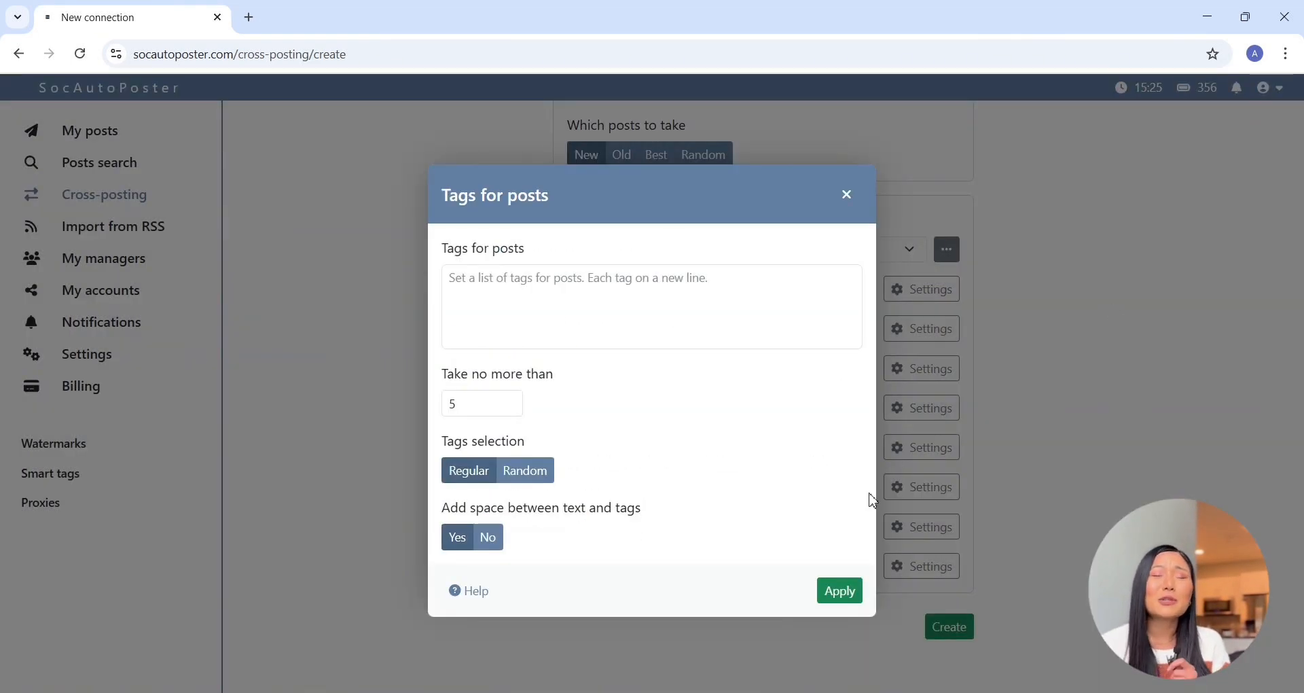
click(845, 598)
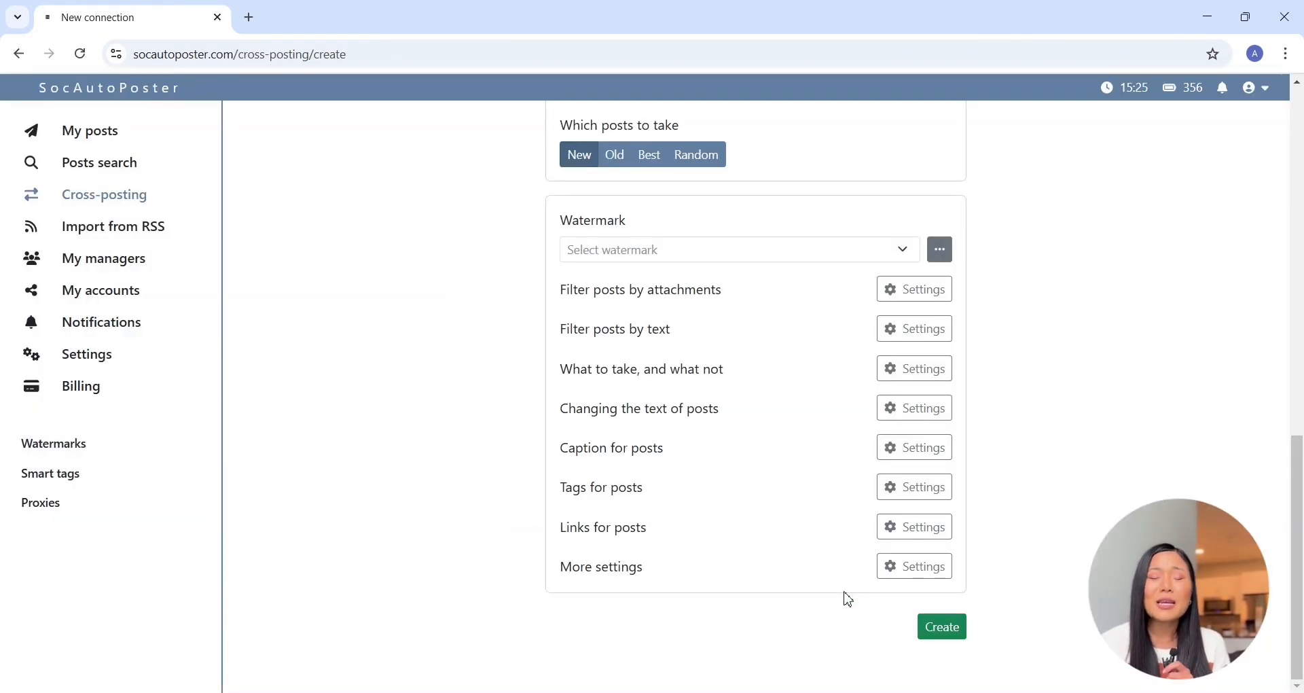
Open the link settings for posts, try Random links selection and set it back to Regular.
click(924, 529)
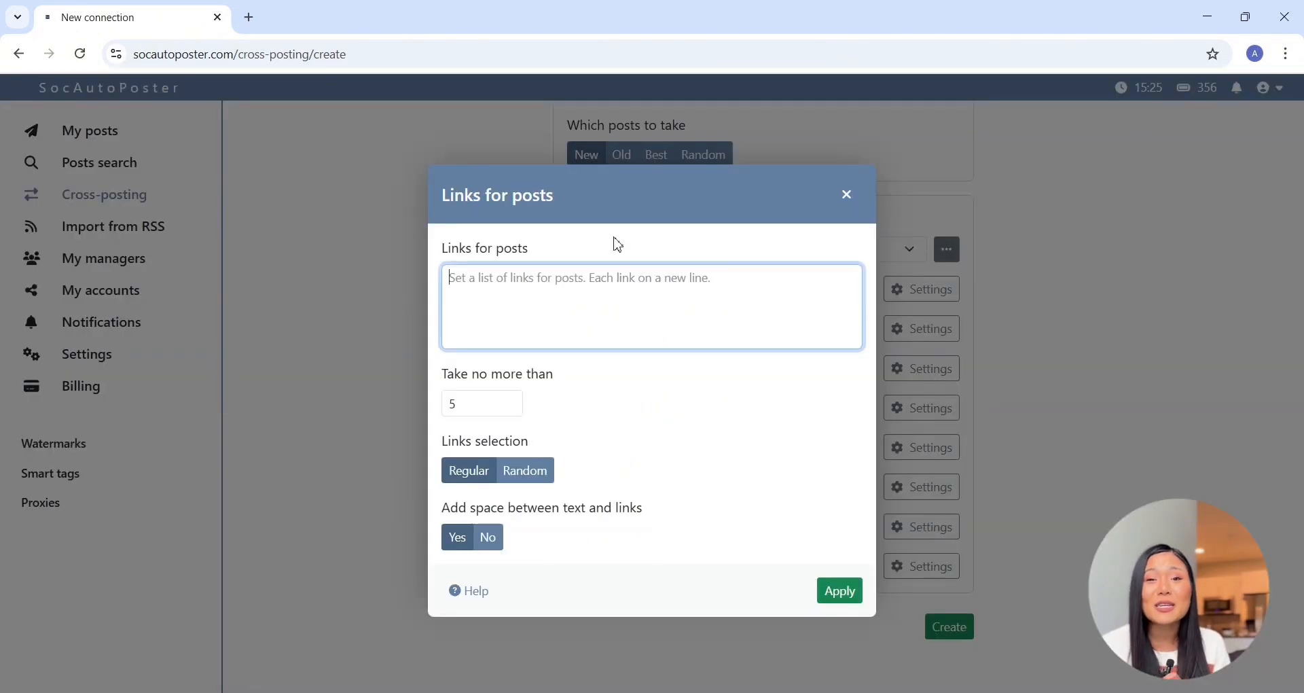
click(520, 479)
click(481, 476)
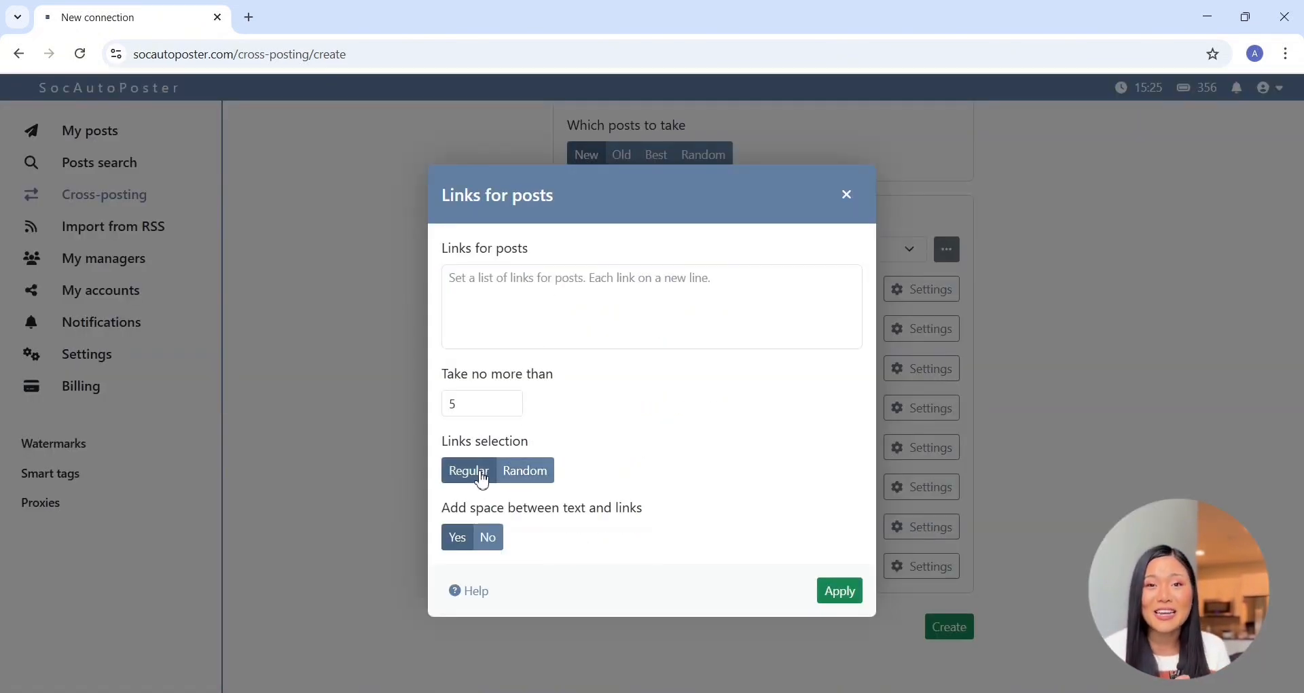
Read the instructions on network-specific link markers and supported link formats, and apply the link settings.
click(474, 583)
scroll(598, 350, down, 4)
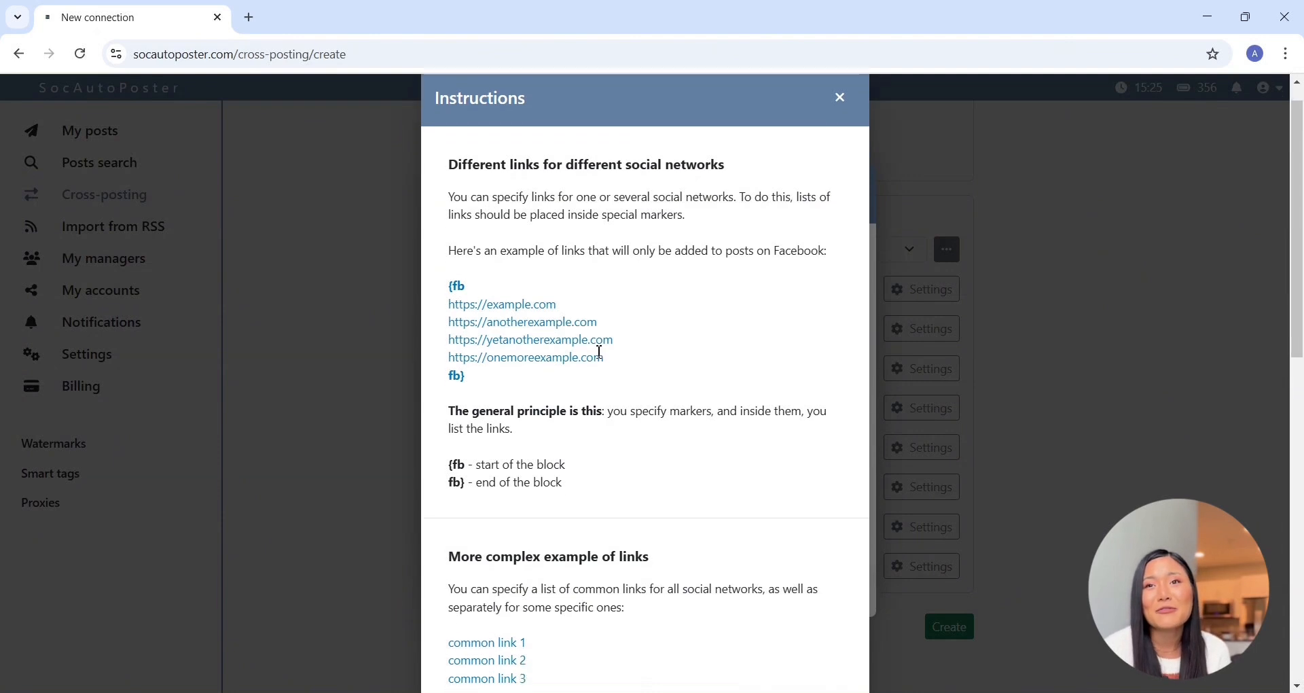
scroll(600, 351, down, 8)
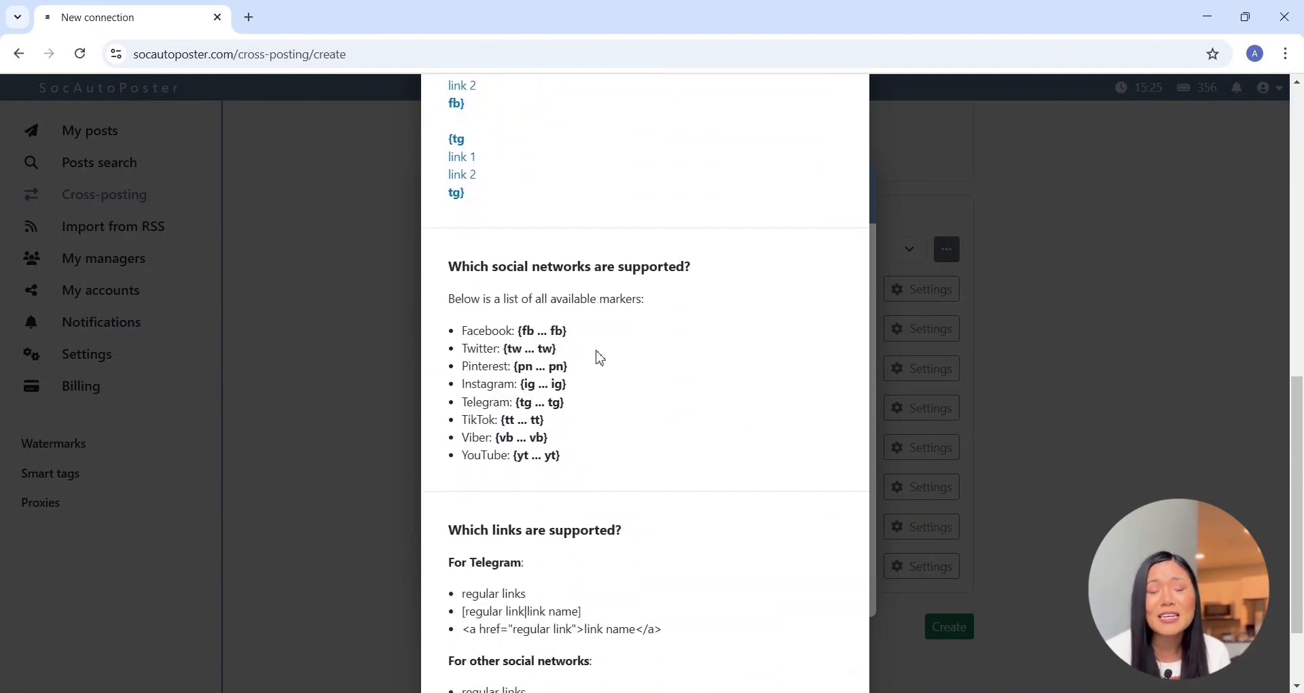
scroll(600, 353, up, 2)
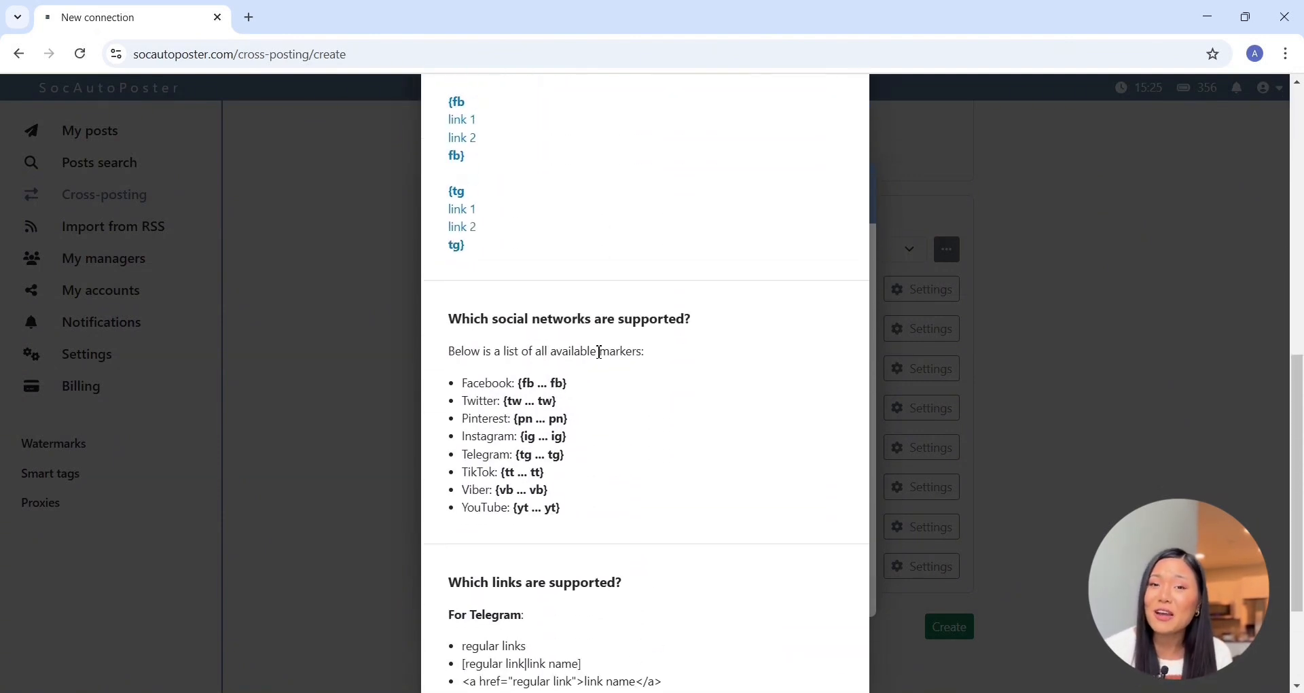
scroll(600, 351, up, 5)
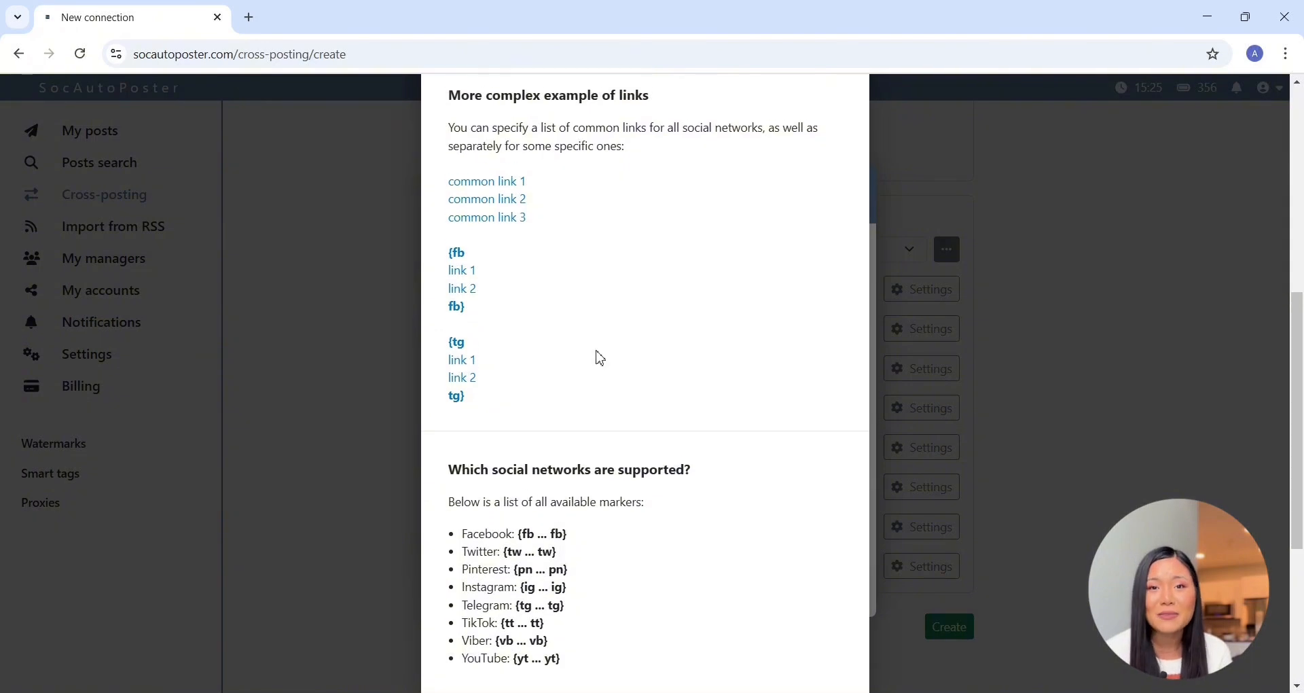
scroll(600, 351, up, 3)
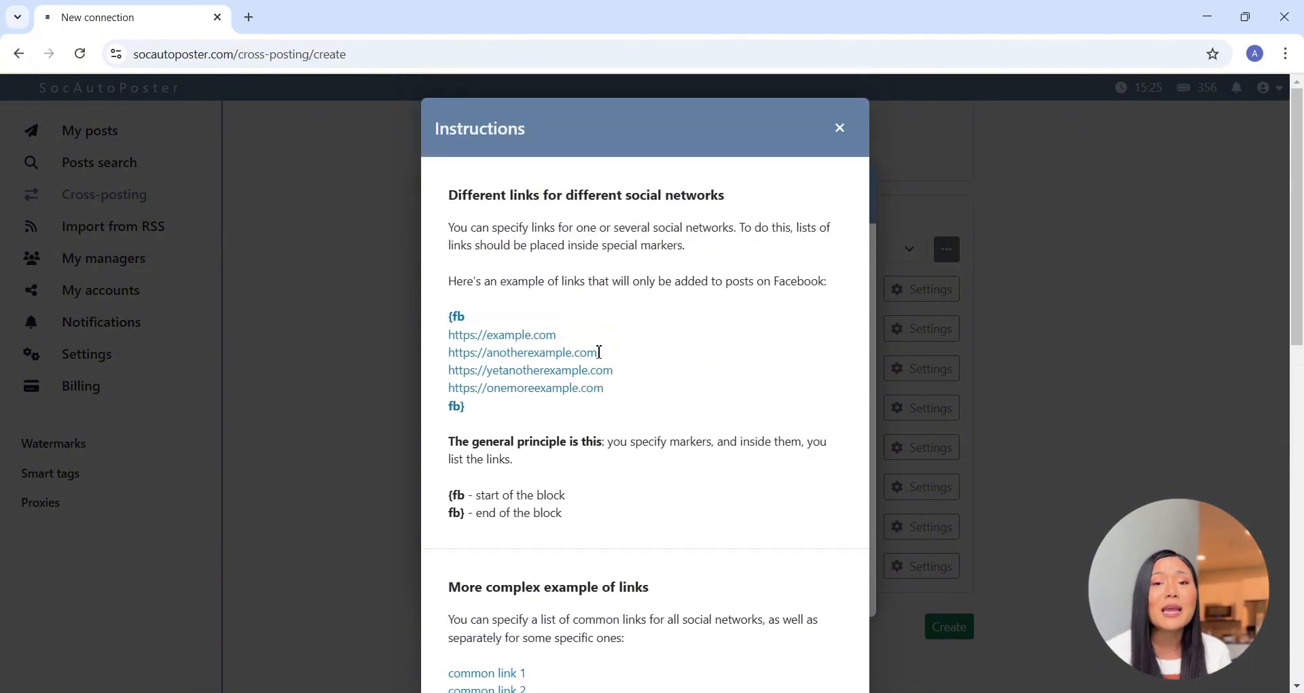
click(1029, 281)
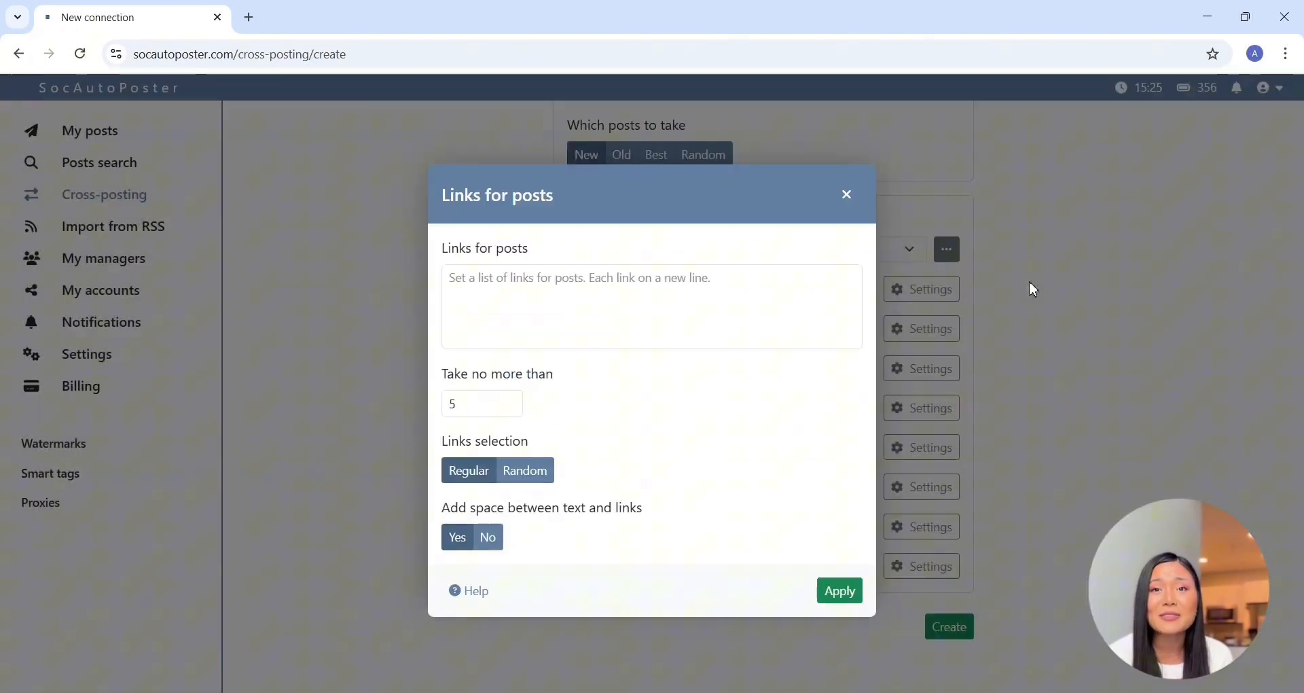
click(849, 588)
In the additional connection settings, enable Publish as story for Telegram and Instagram, and Share stories to feed for Telegram.
click(914, 571)
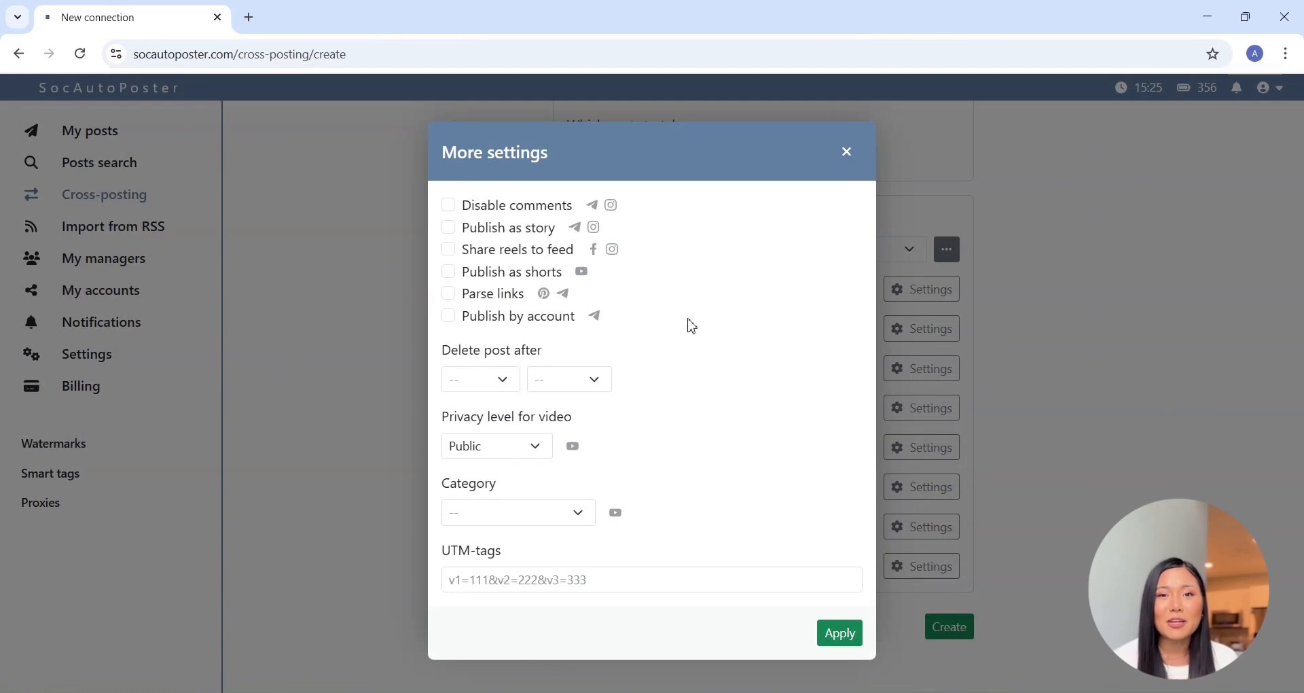
click(454, 205)
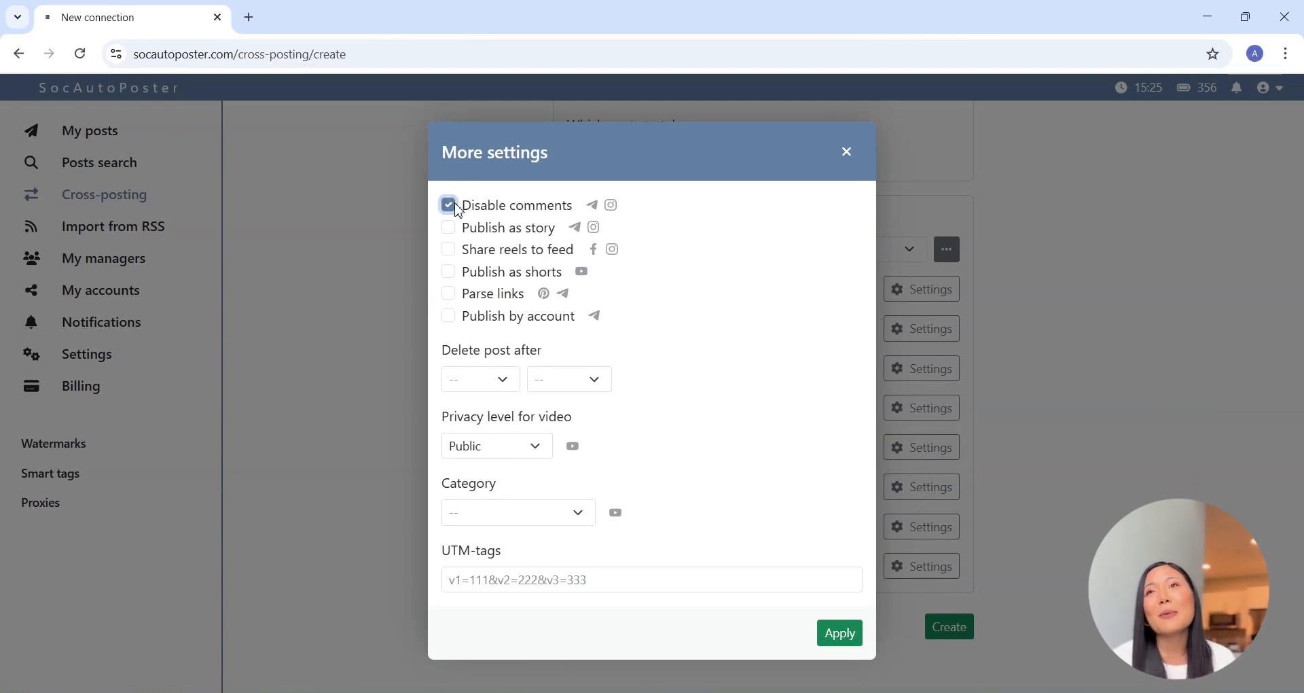
click(458, 208)
click(457, 228)
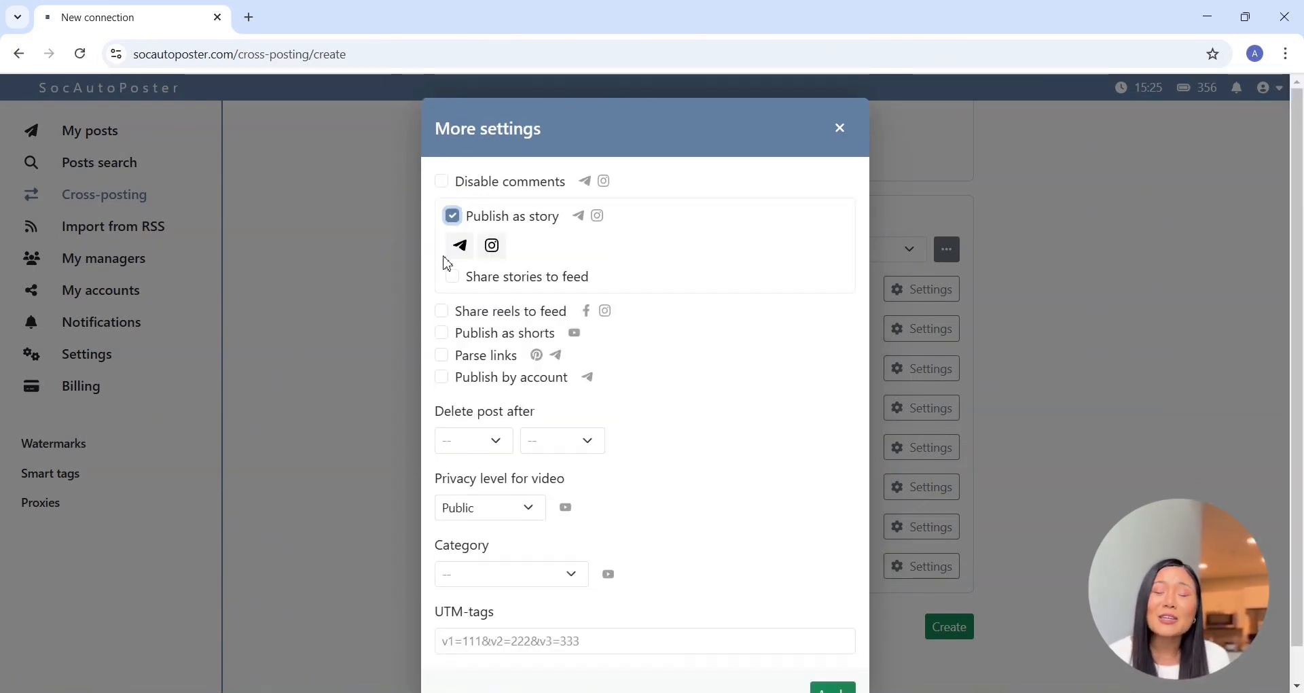
click(460, 245)
click(496, 252)
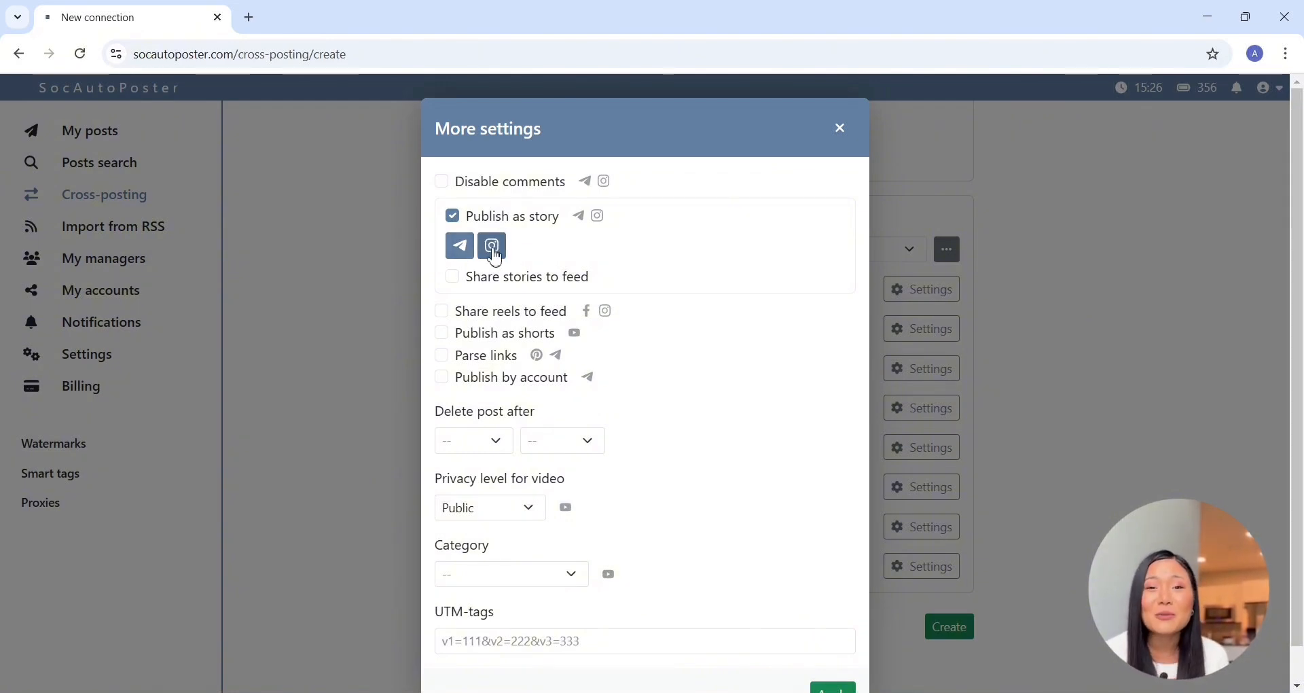
click(453, 278)
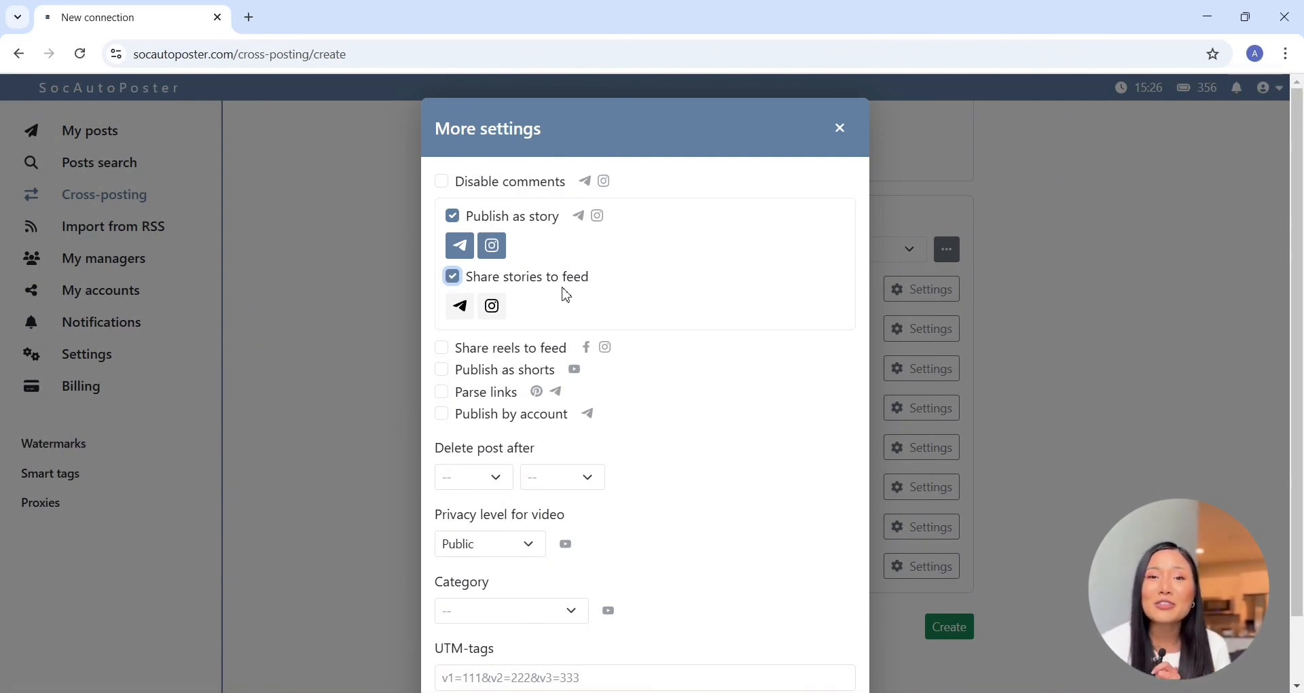
click(460, 306)
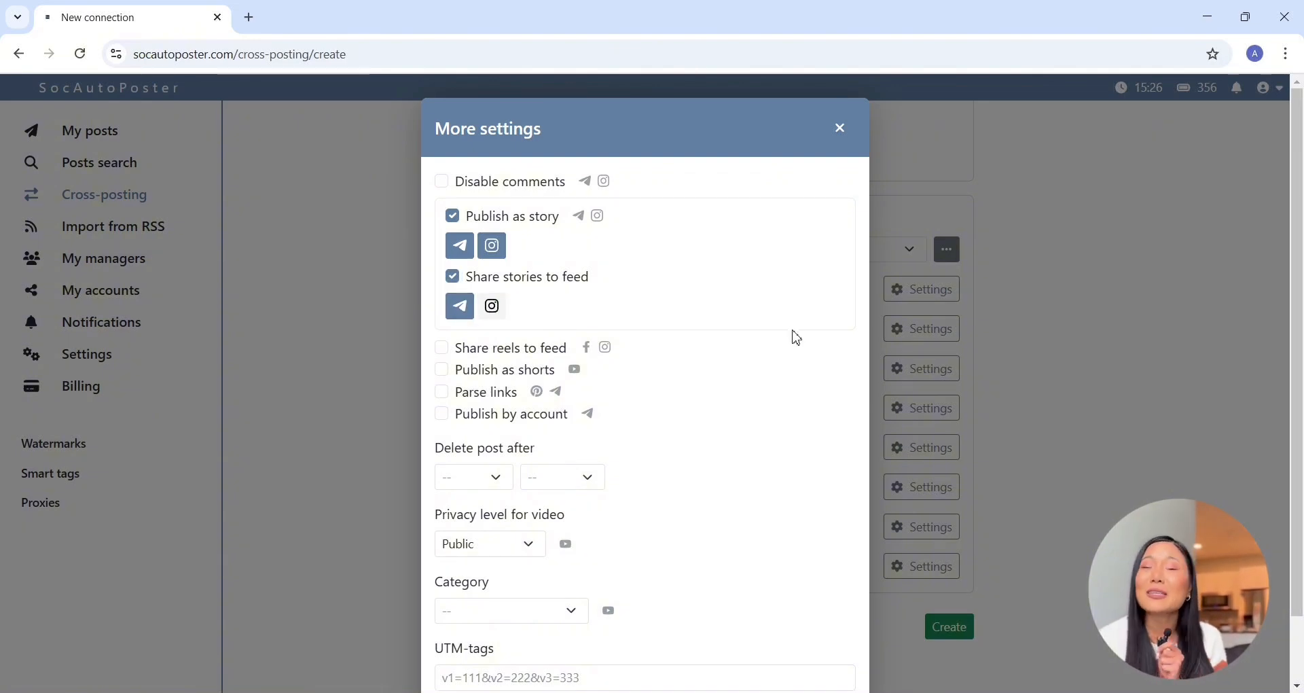
click(547, 351)
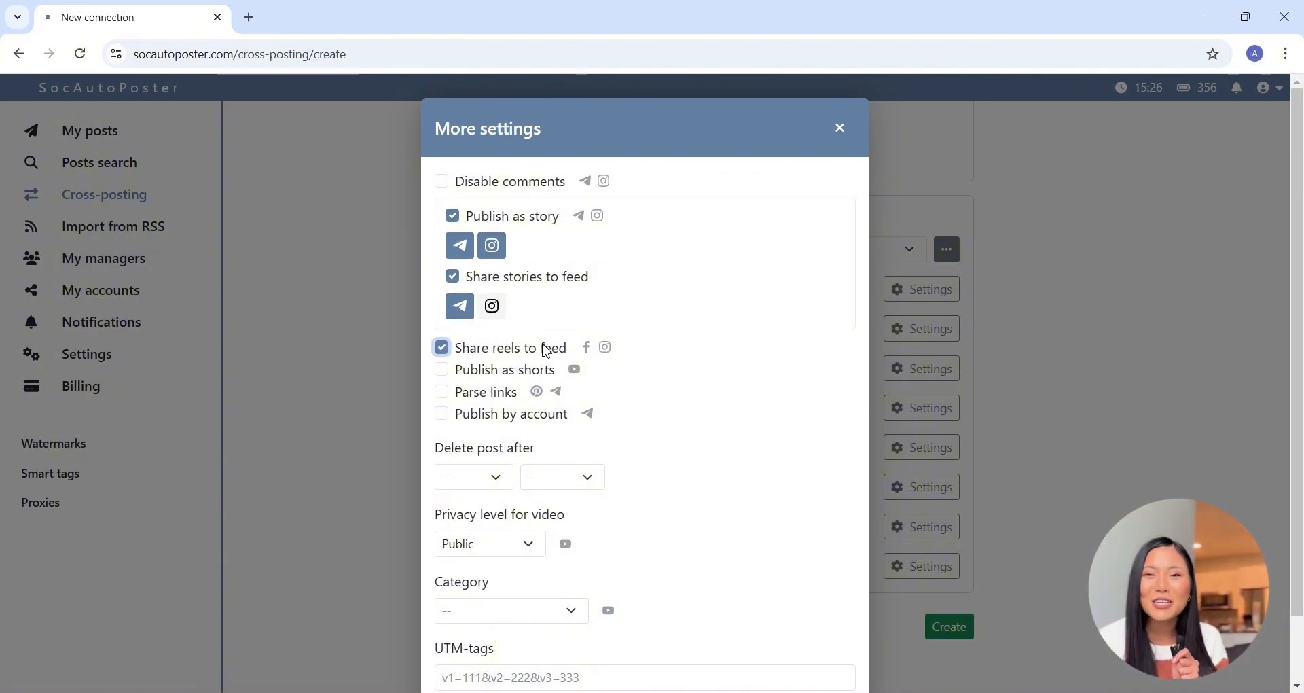
click(516, 372)
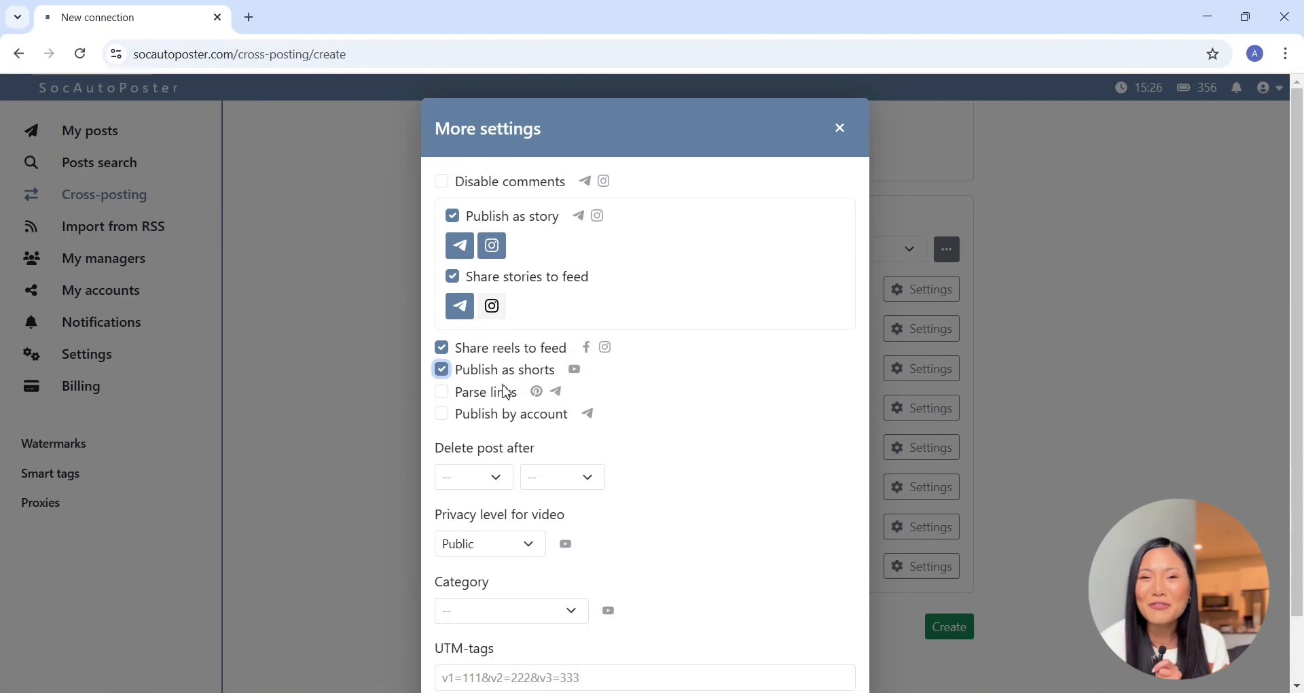
click(489, 401)
click(489, 401)
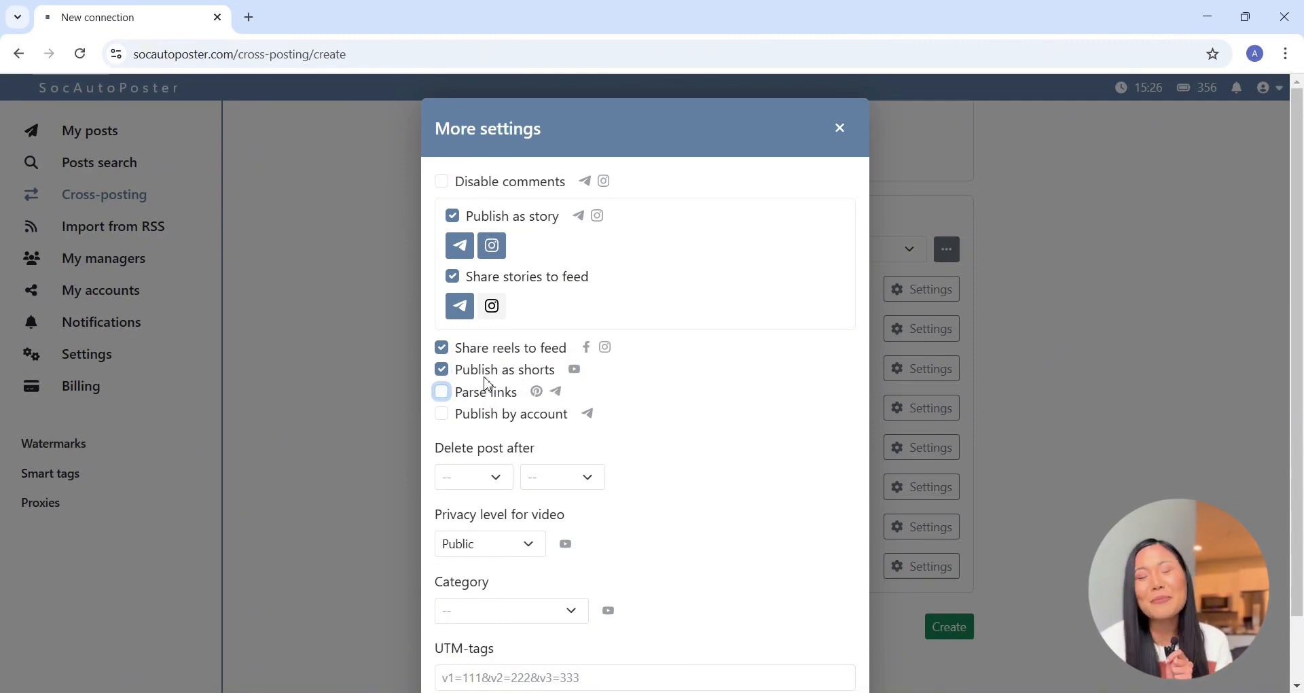
click(489, 374)
click(491, 352)
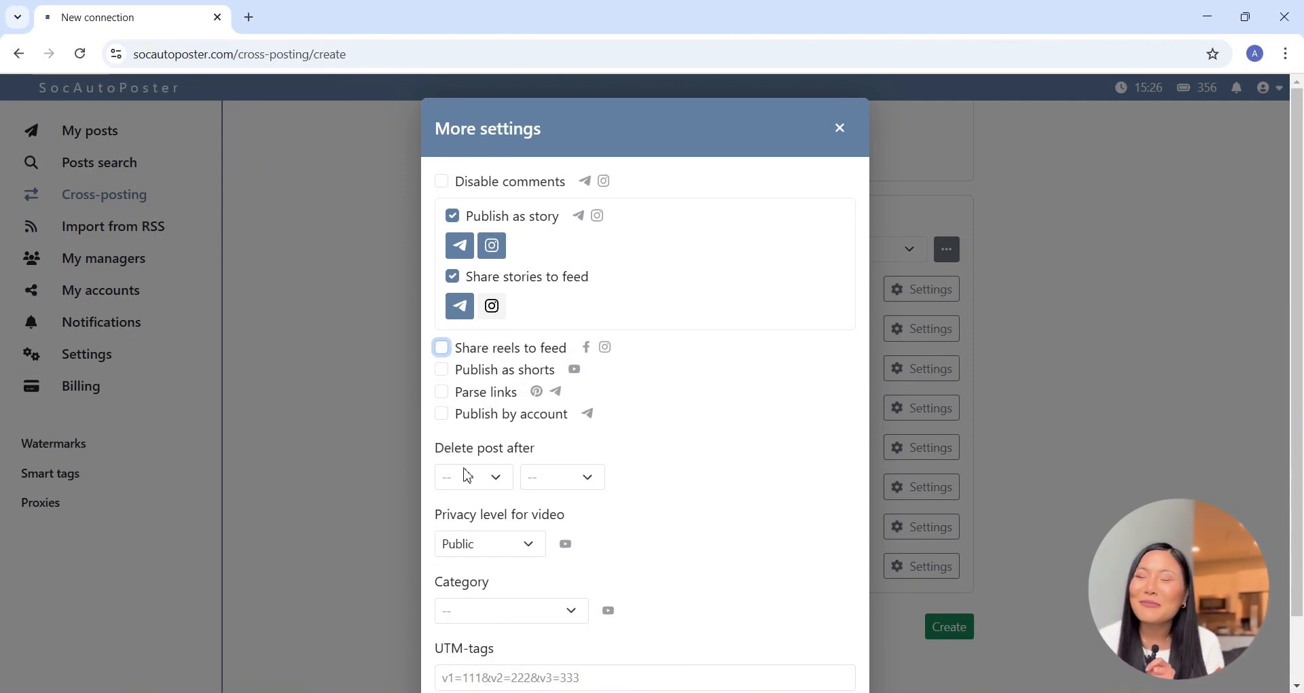
Set posts to delete after 10 days and 5 hours, and apply the additional settings.
click(467, 478)
click(495, 254)
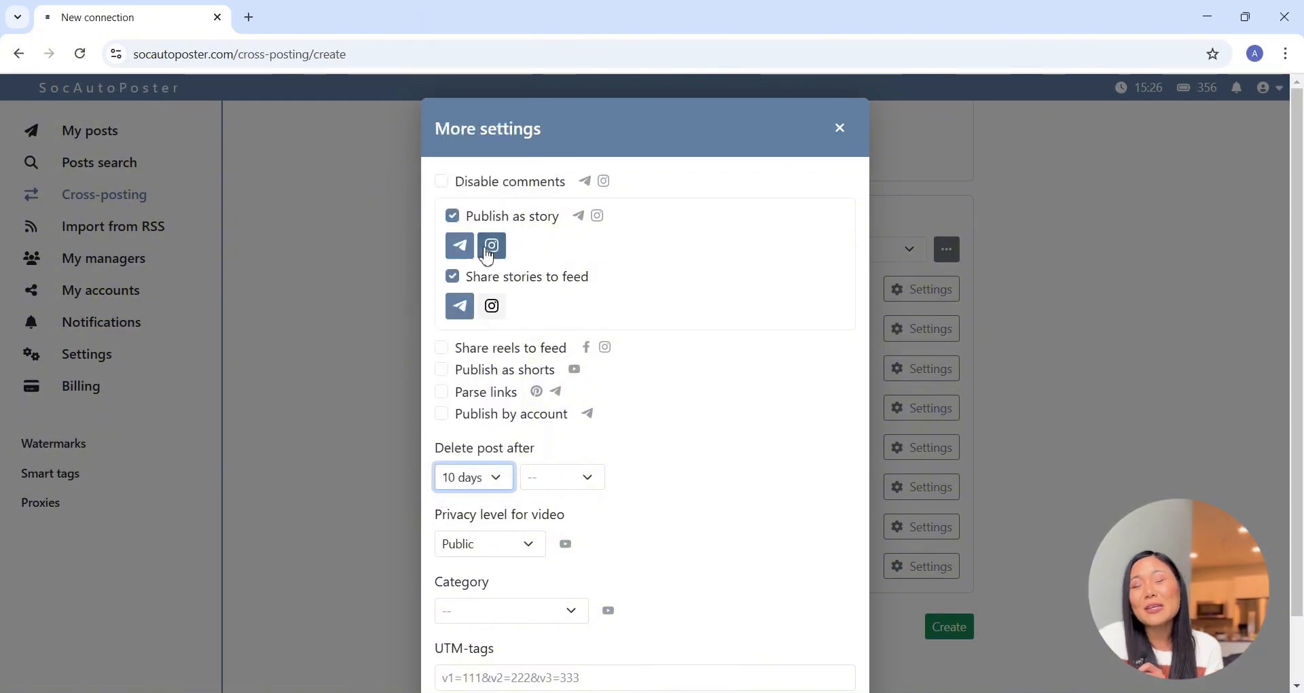
click(539, 486)
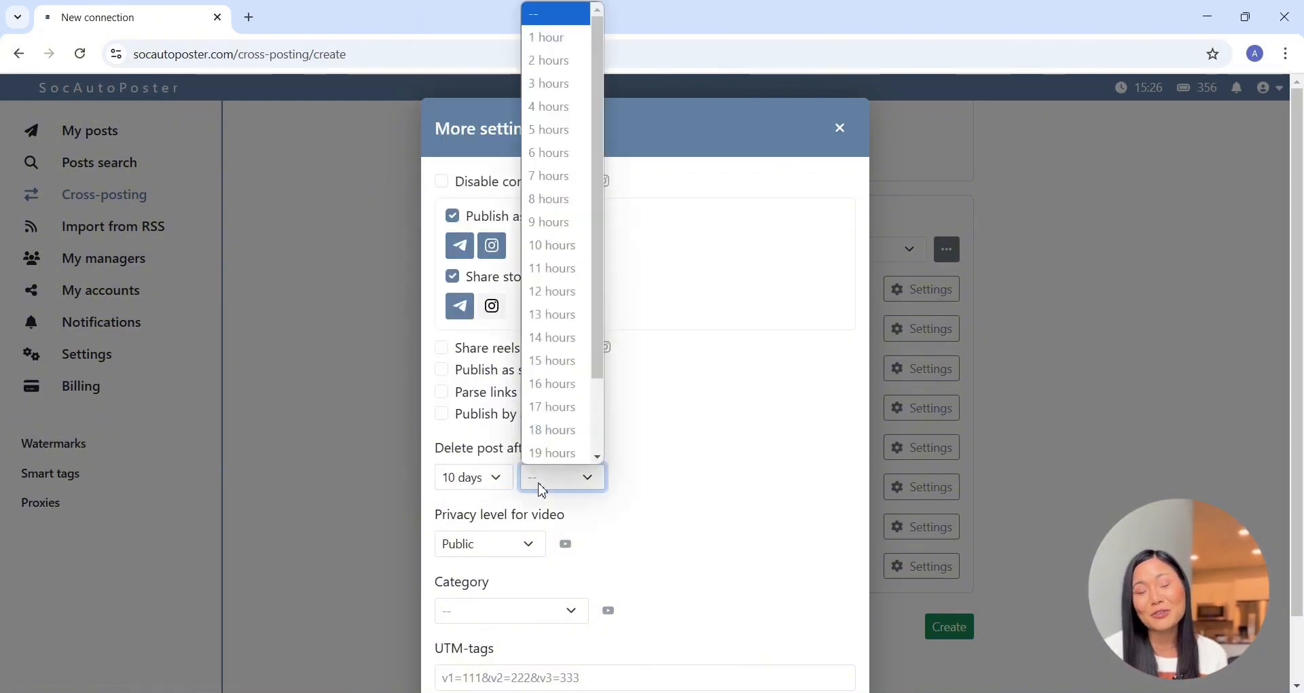
click(553, 130)
scroll(516, 448, down, 1)
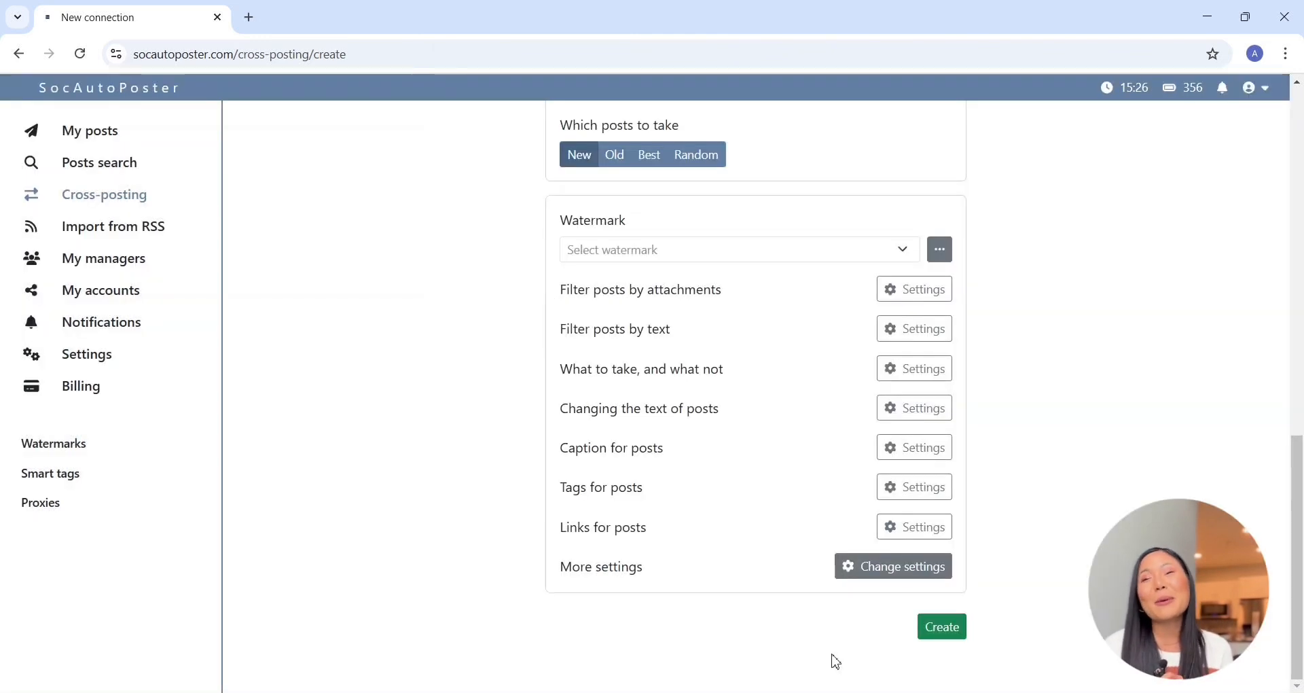
click(834, 662)
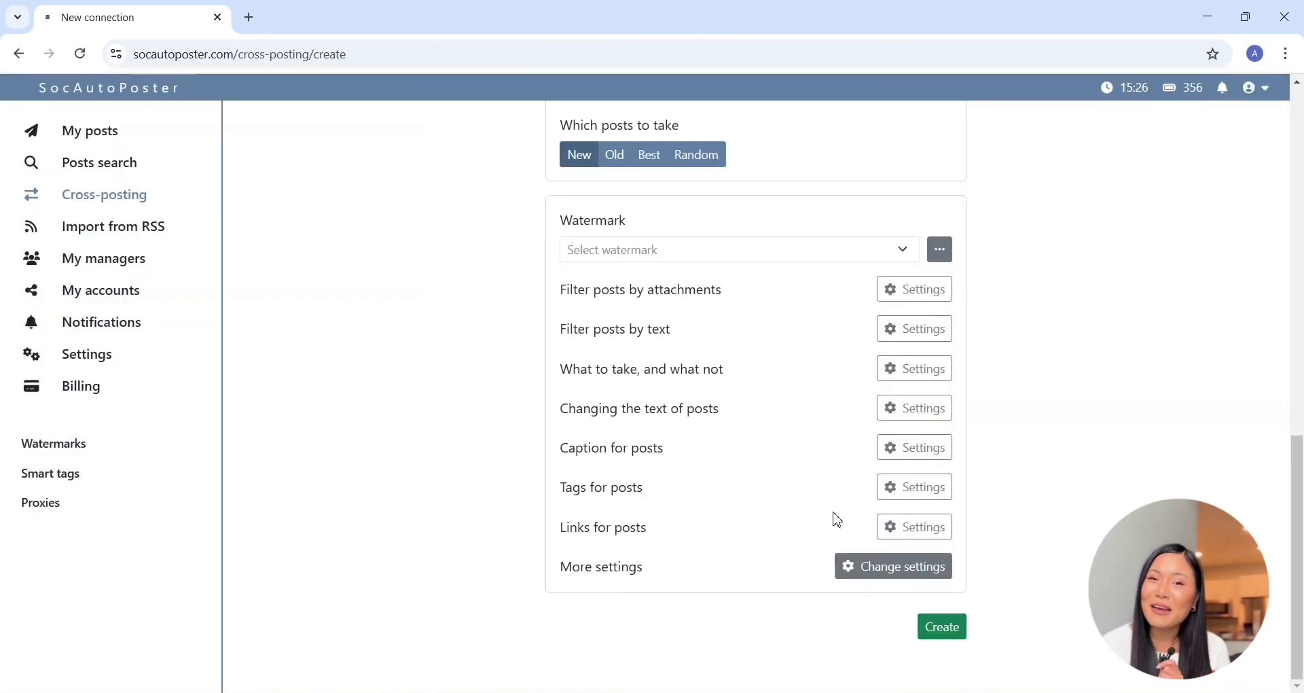